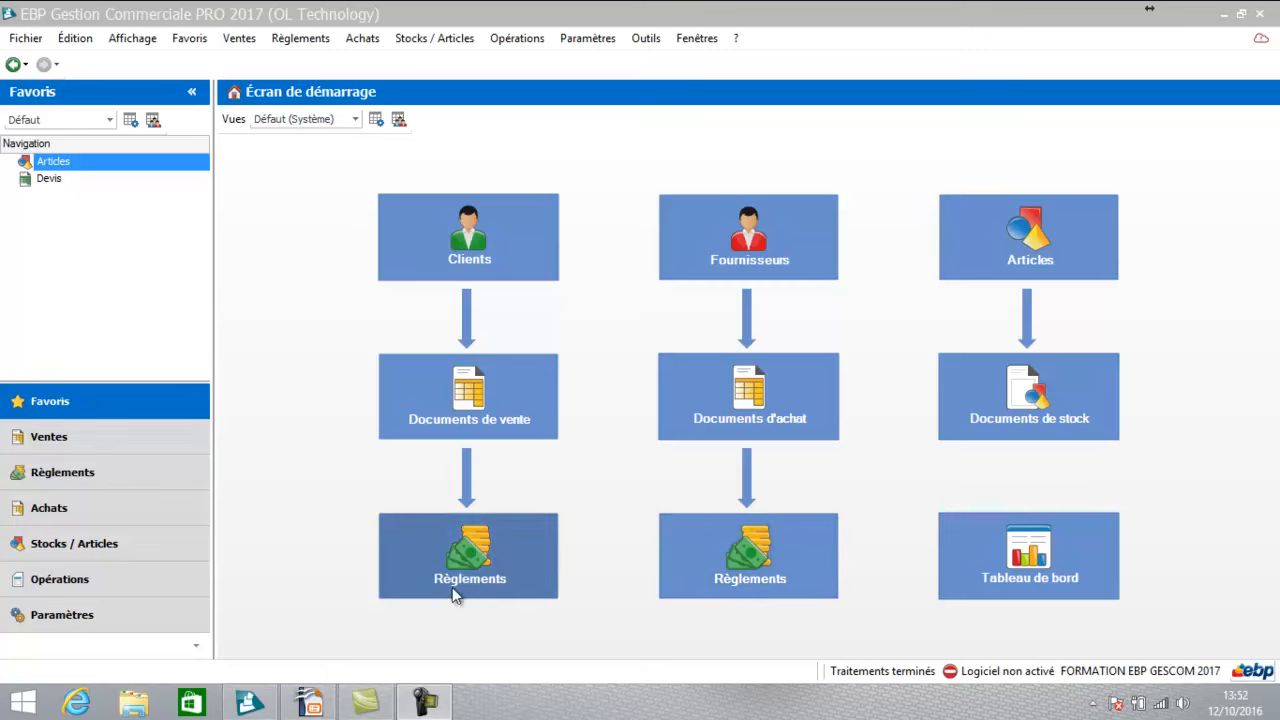
# Open the company information settings (Informations société) from Paramètres at the Coordonnées page.
pyautogui.click(61, 614)
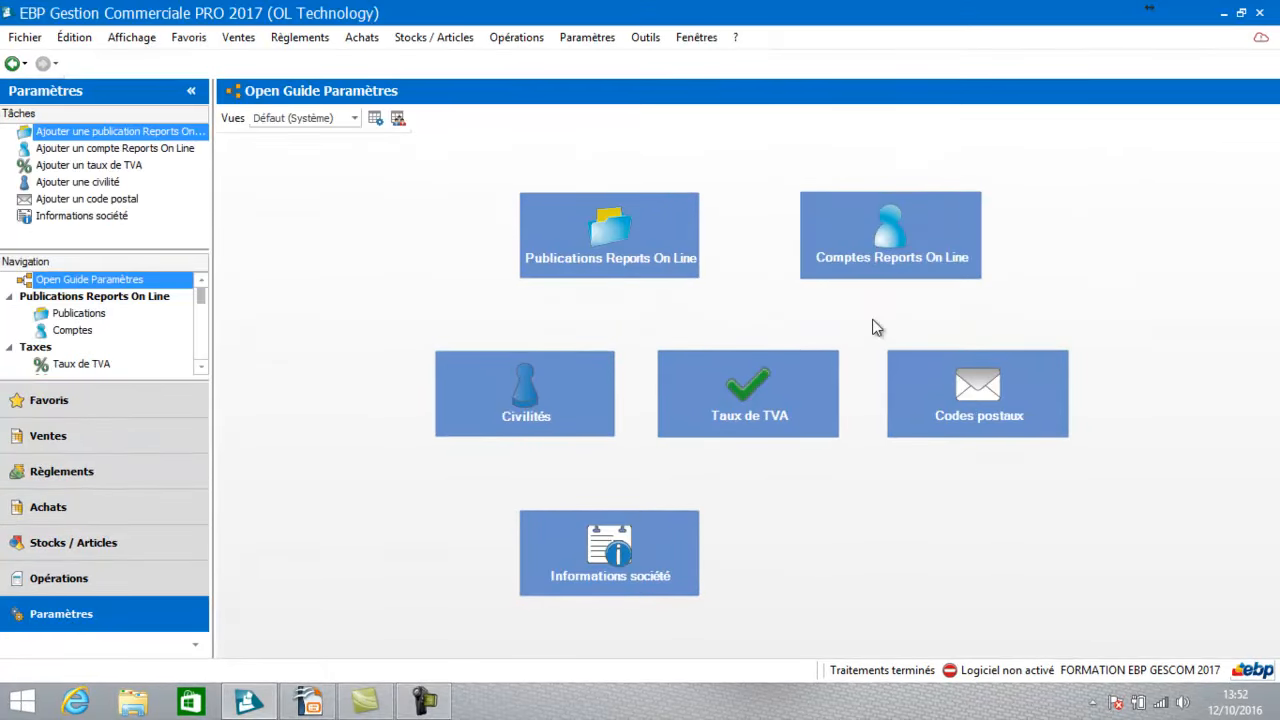
pyautogui.click(585, 537)
pyautogui.click(1009, 54)
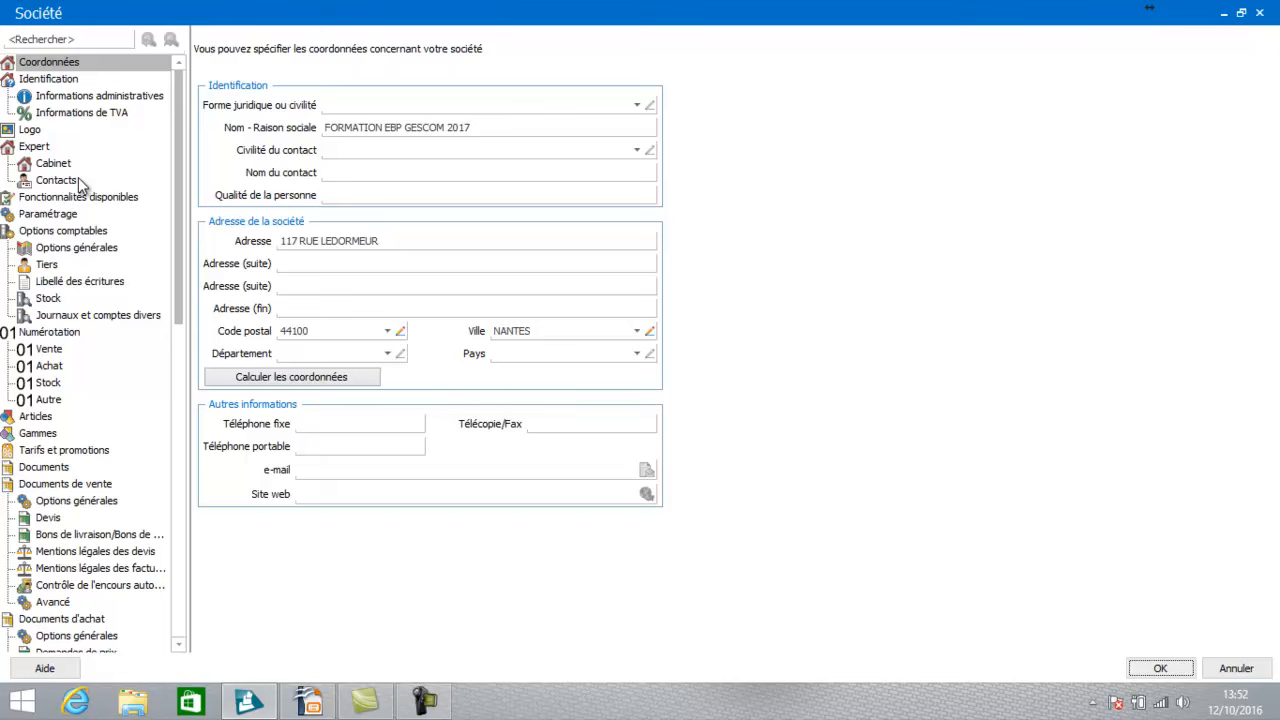
pyautogui.click(63, 68)
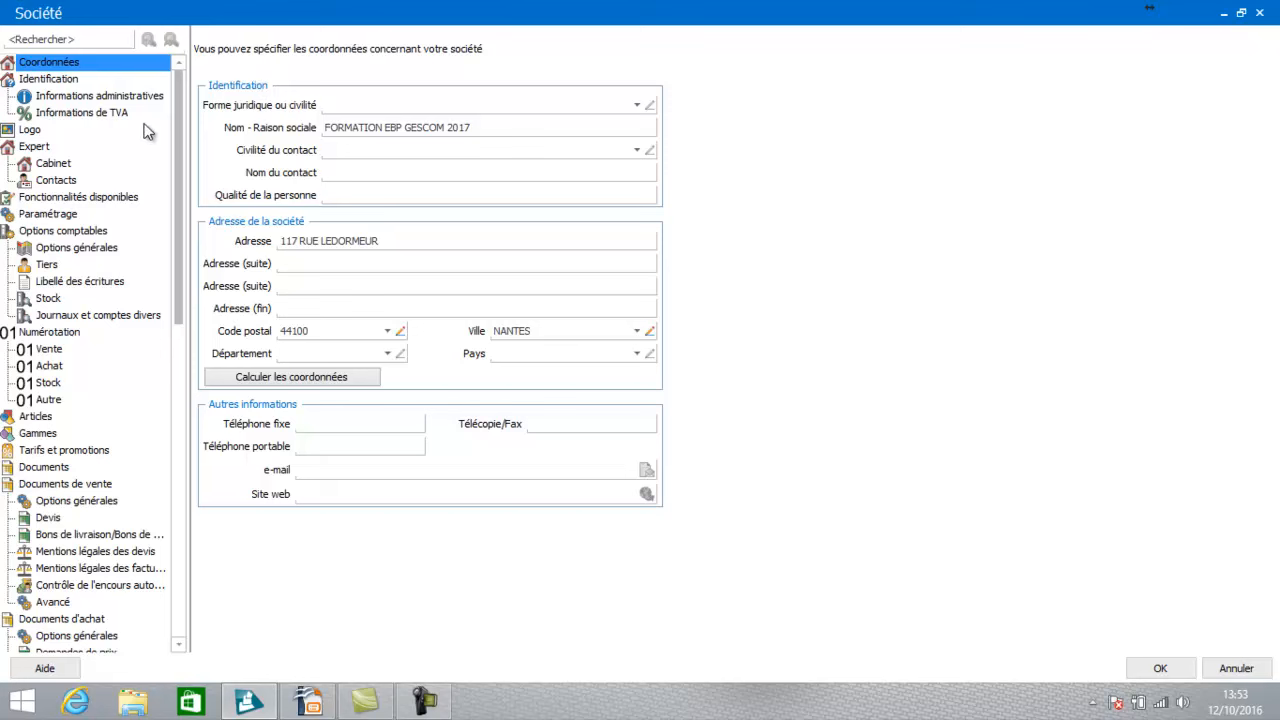
# Review the company's administrative and VAT information, choosing "Sur les débits" as the VAT calculation mode.
pyautogui.click(107, 97)
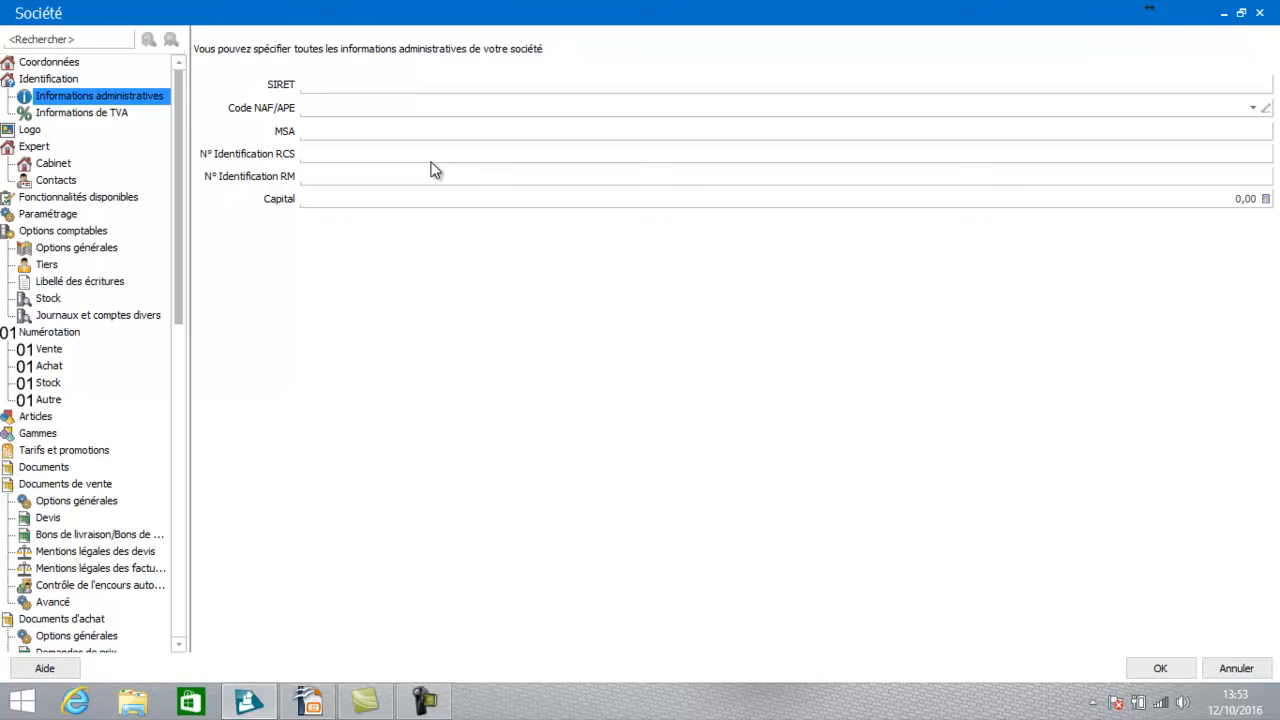
pyautogui.click(90, 116)
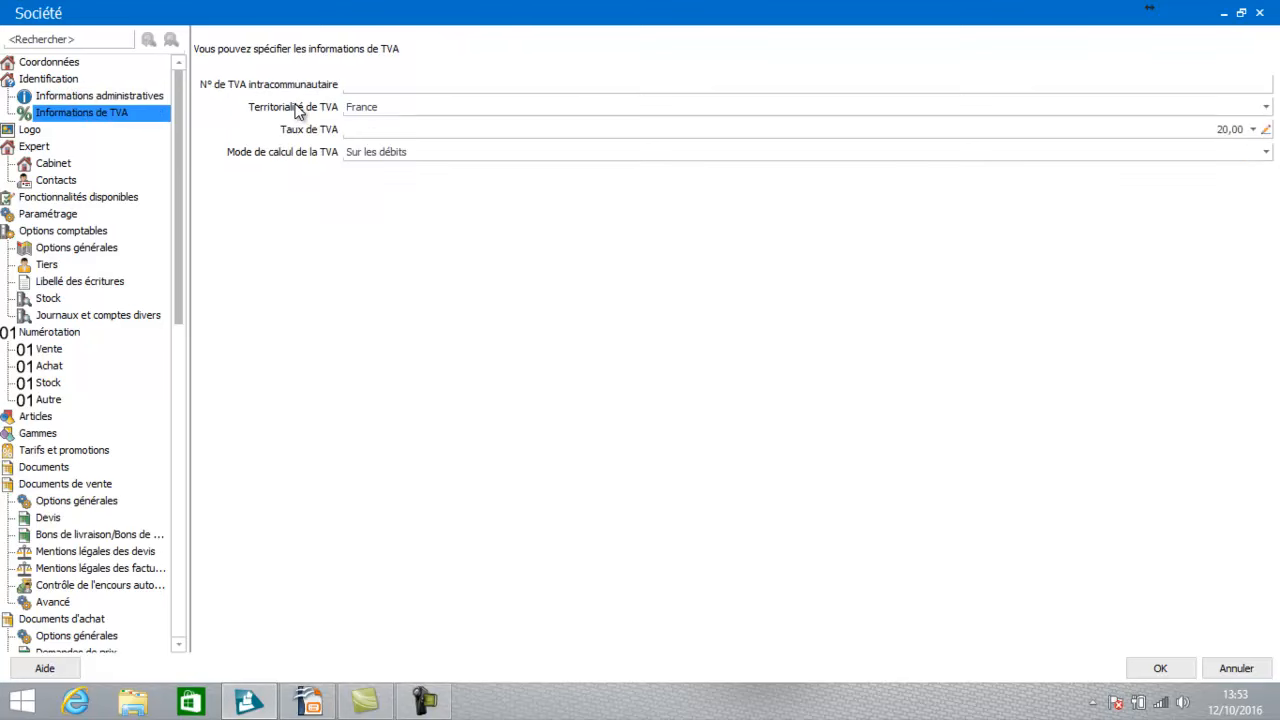
pyautogui.click(358, 84)
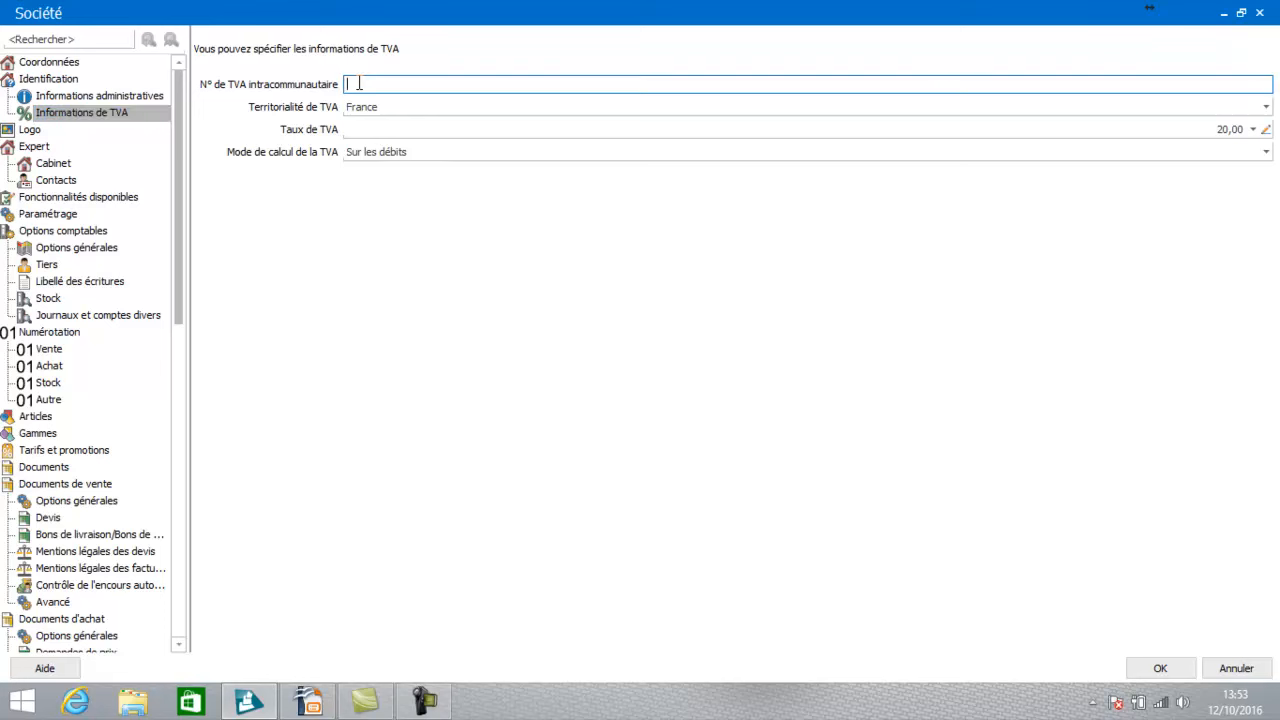
pyautogui.click(378, 152)
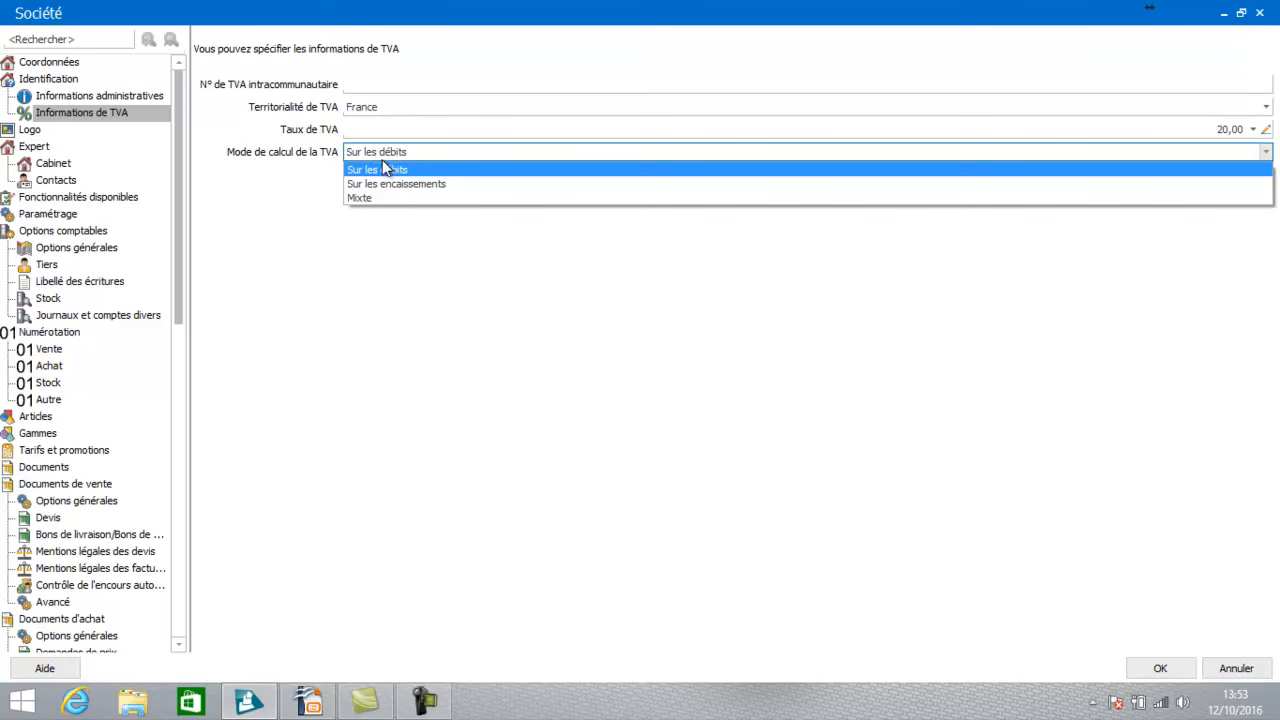
pyautogui.click(388, 172)
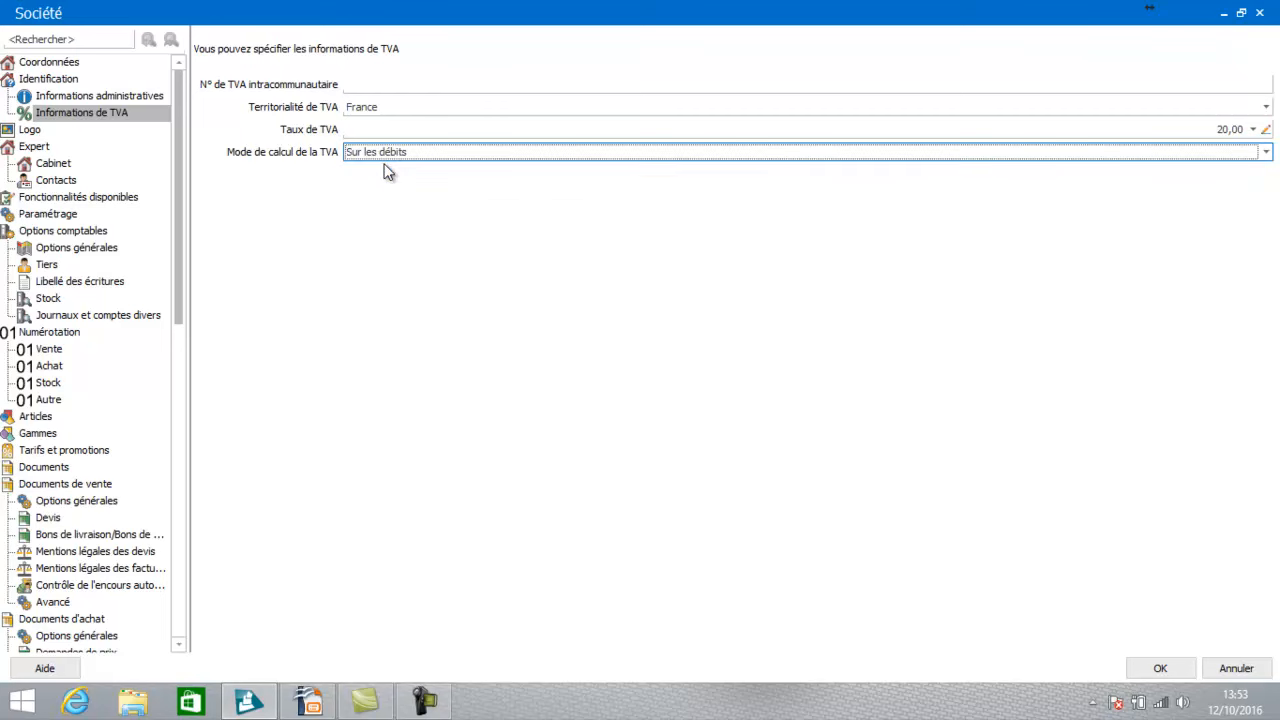
pyautogui.click(393, 152)
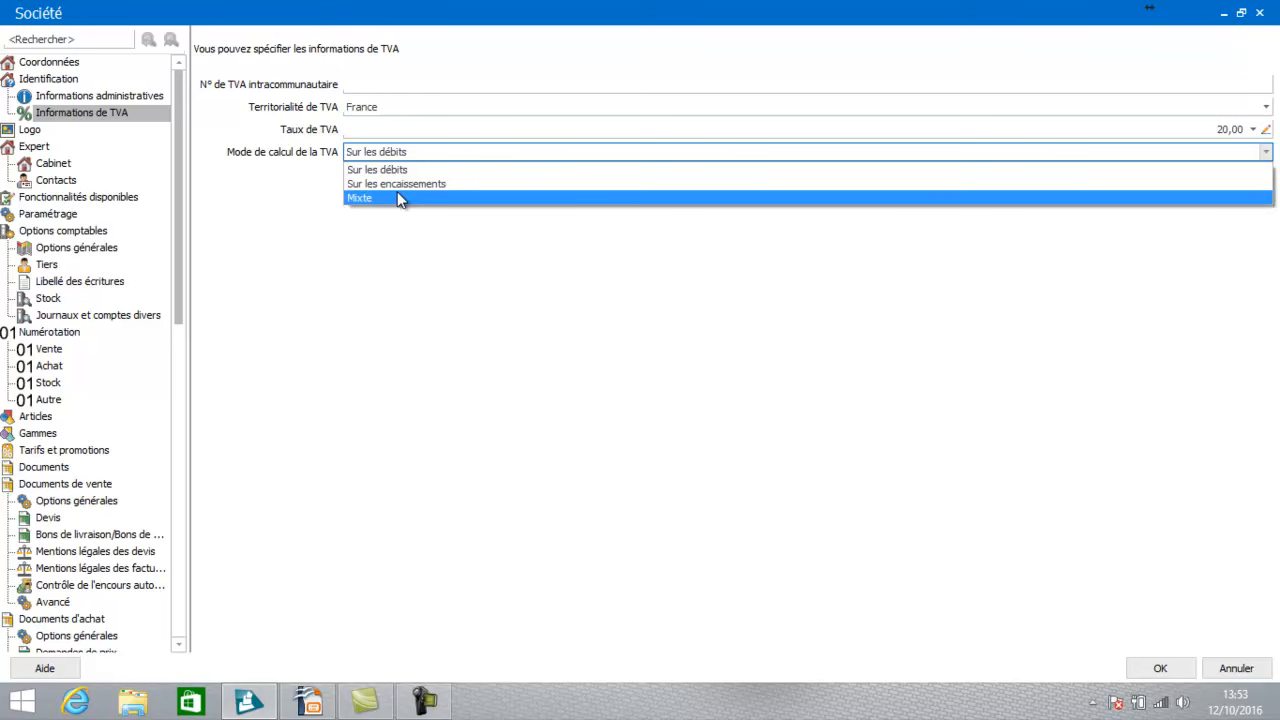
pyautogui.click(393, 174)
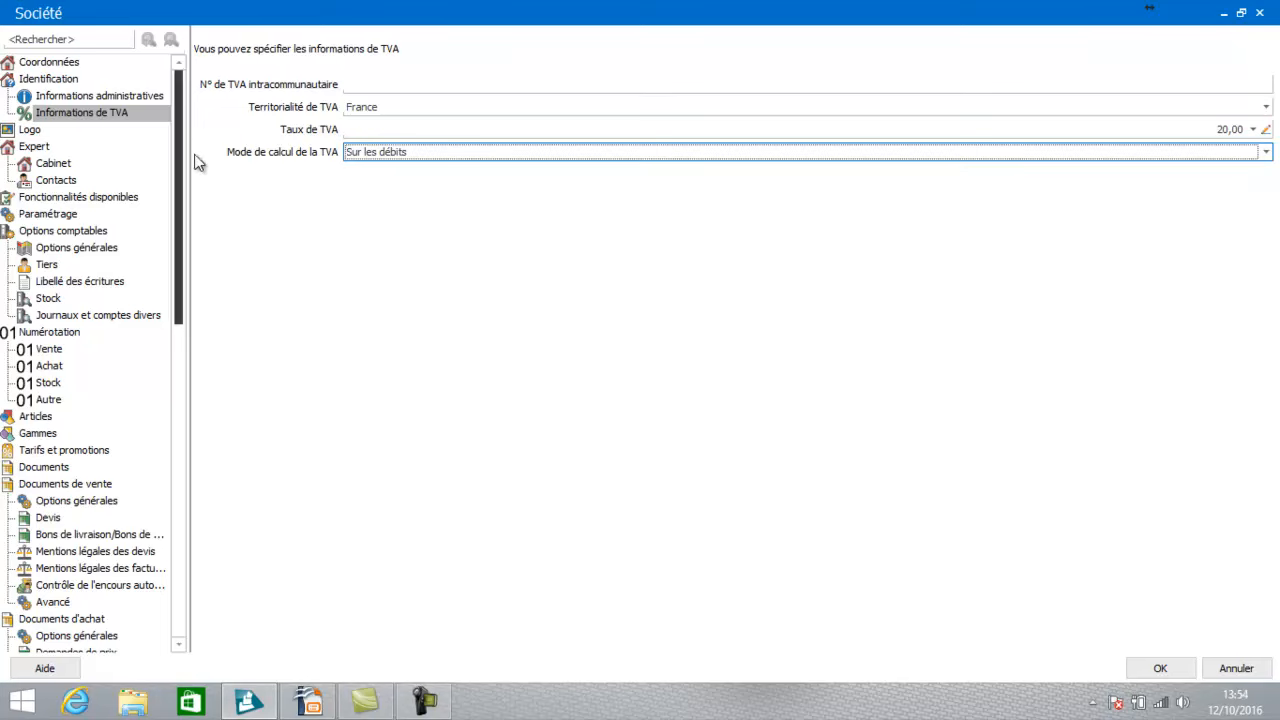
# Import ebp-logiciel-auto-entrepreneur-pratic-vip-2016-pt.png from the Bureau folder as the company logo and check its resize options without applying any.
pyautogui.click(34, 133)
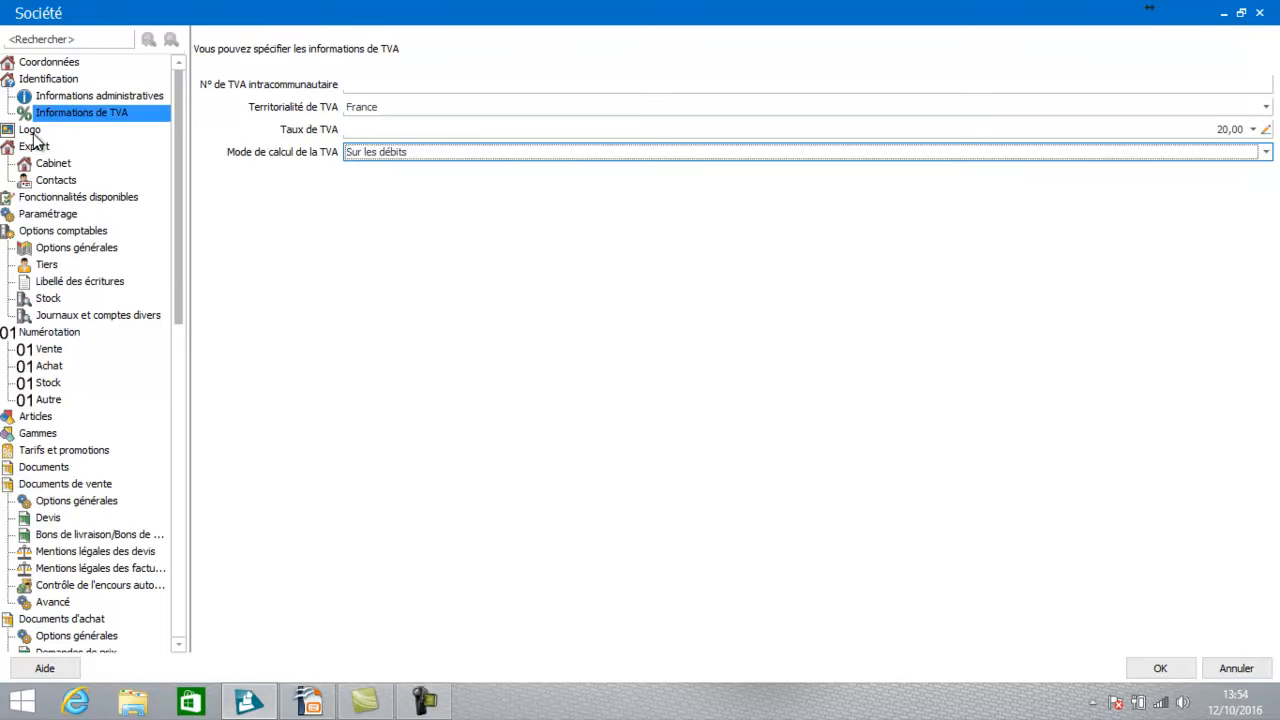
pyautogui.click(32, 138)
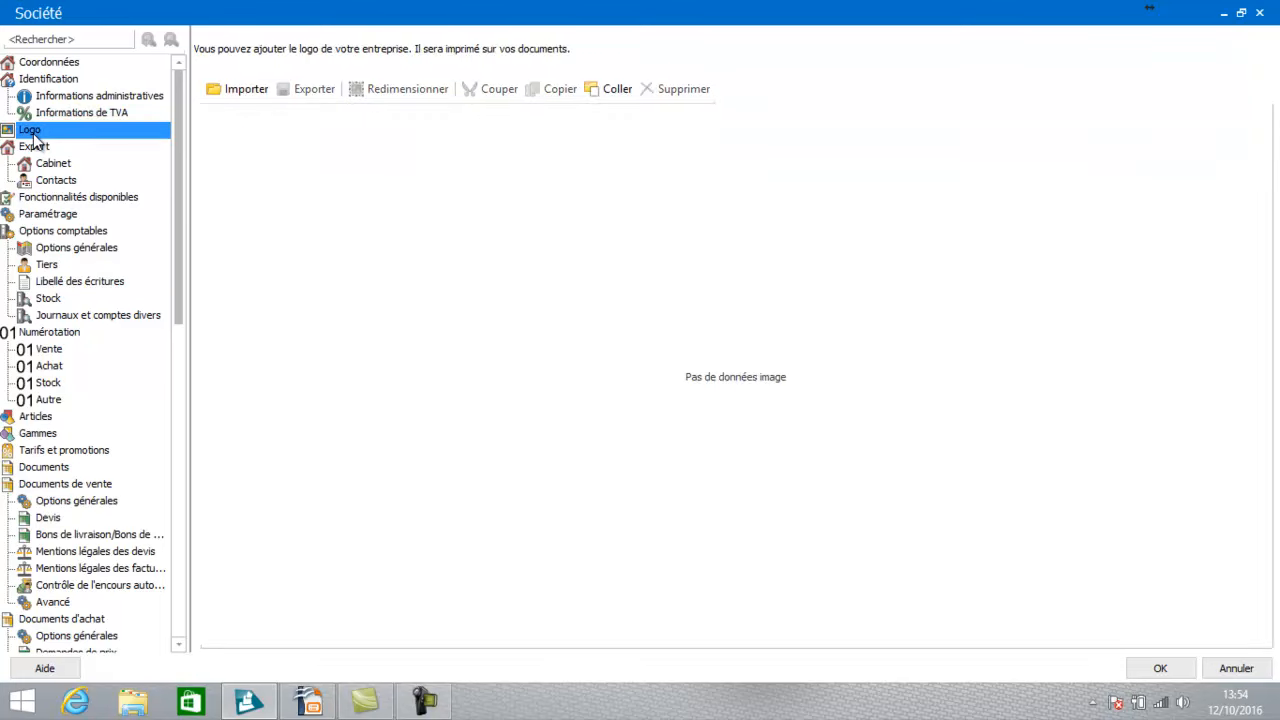
pyautogui.click(232, 91)
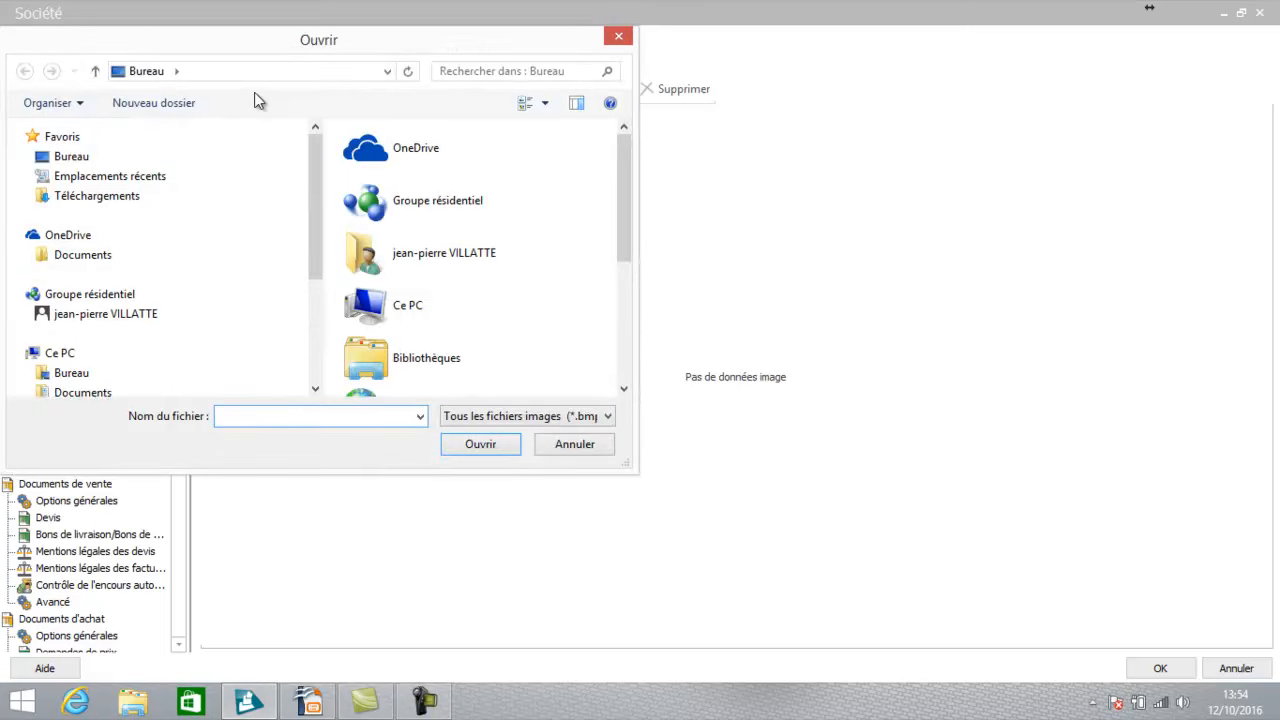
pyautogui.moveTo(628, 205)
pyautogui.mouseDown()
pyautogui.moveTo(649, 389)
pyautogui.moveTo(622, 184)
pyautogui.mouseUp()
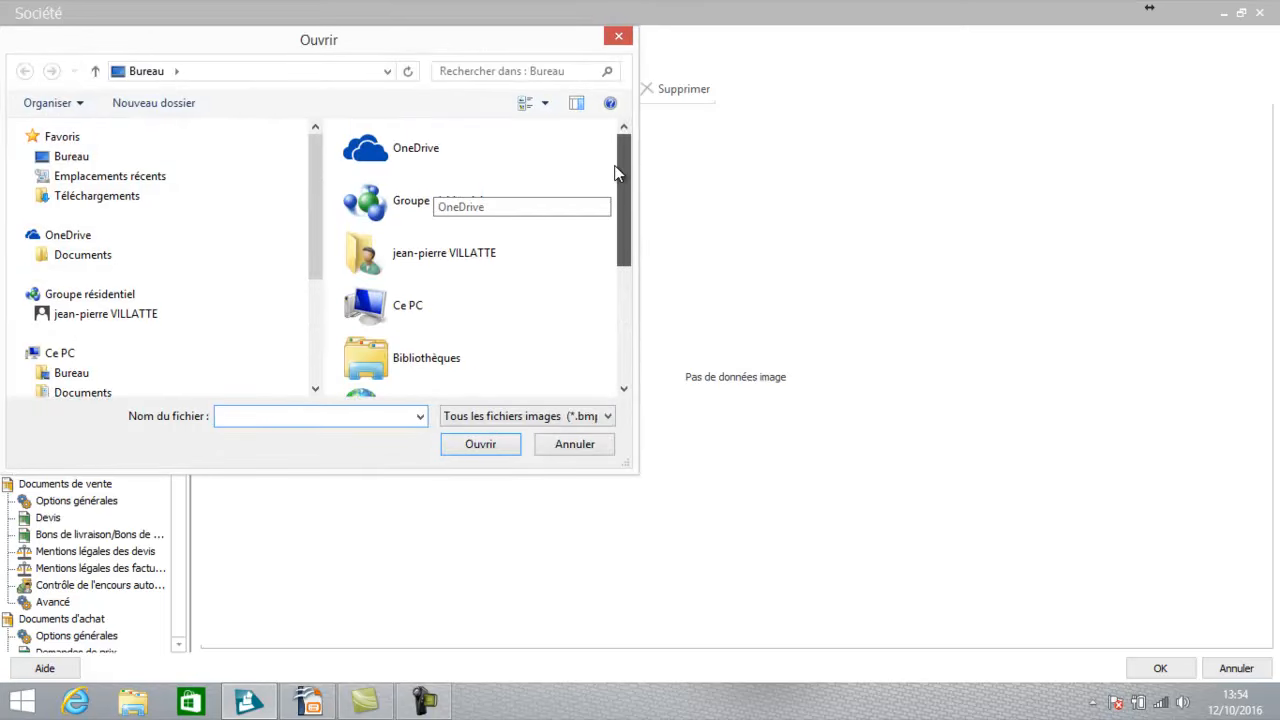
pyautogui.click(446, 372)
pyautogui.doubleClick(446, 372)
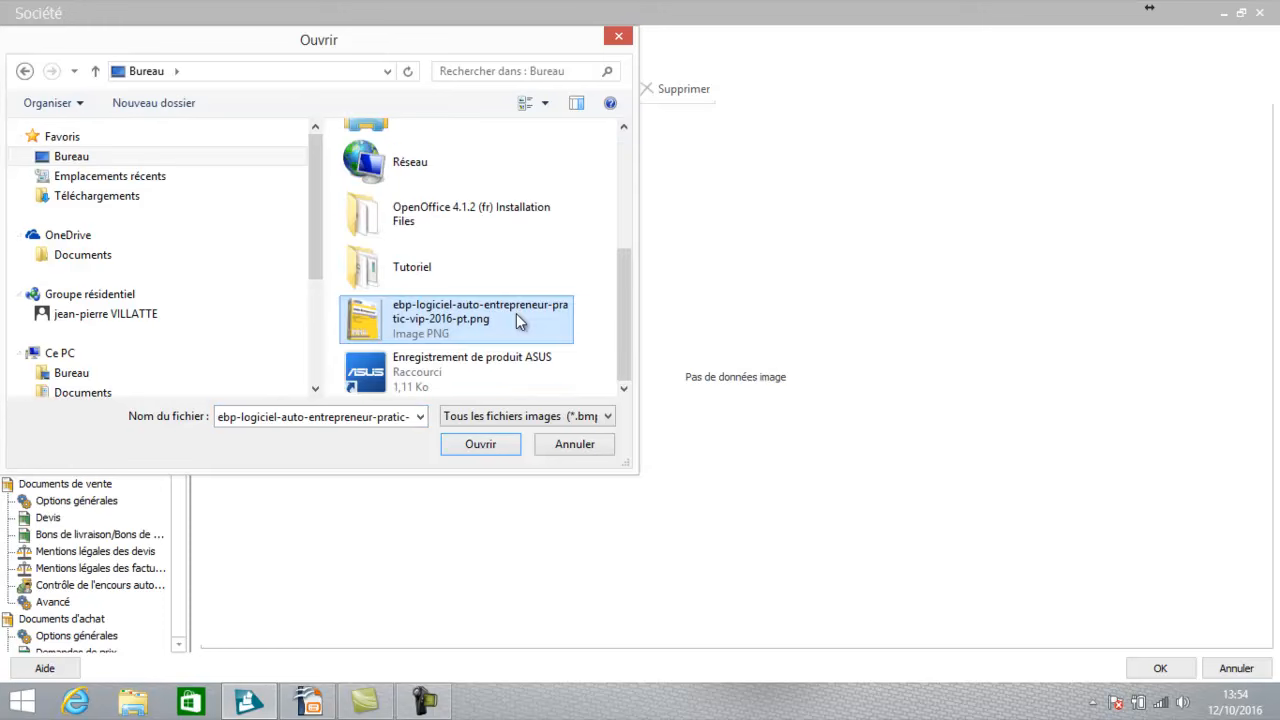
pyautogui.click(484, 444)
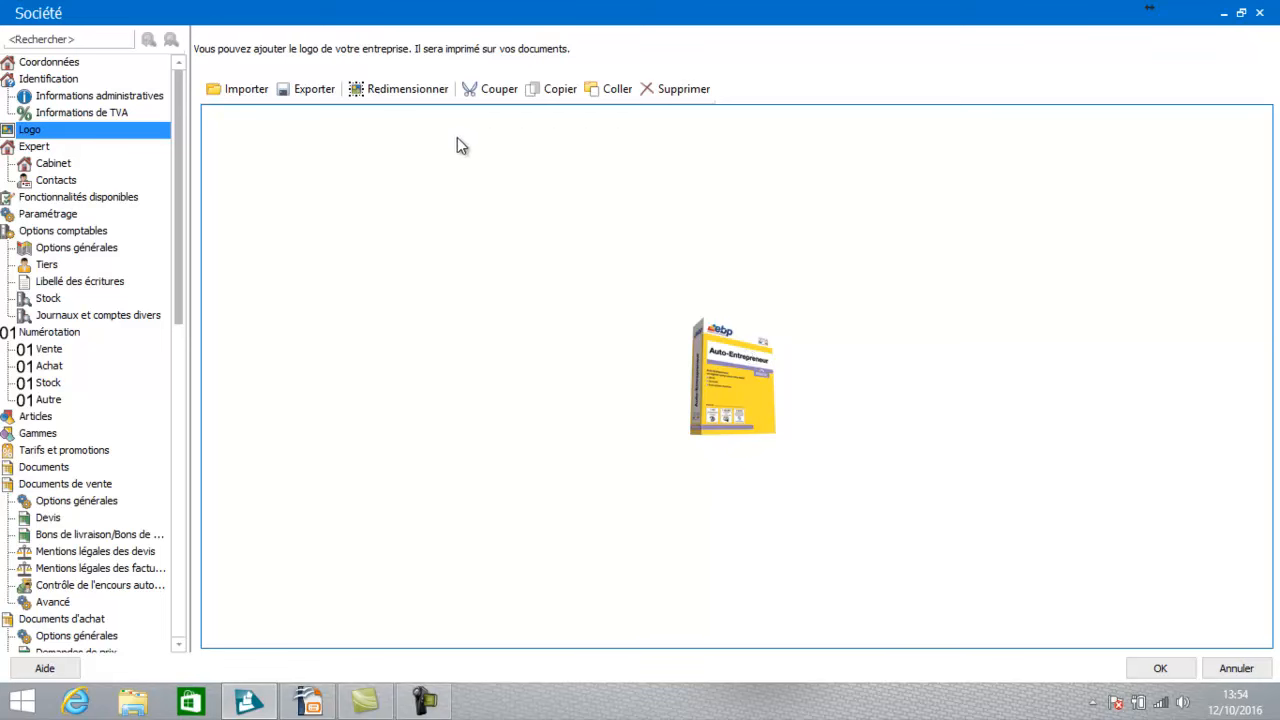
pyautogui.click(407, 91)
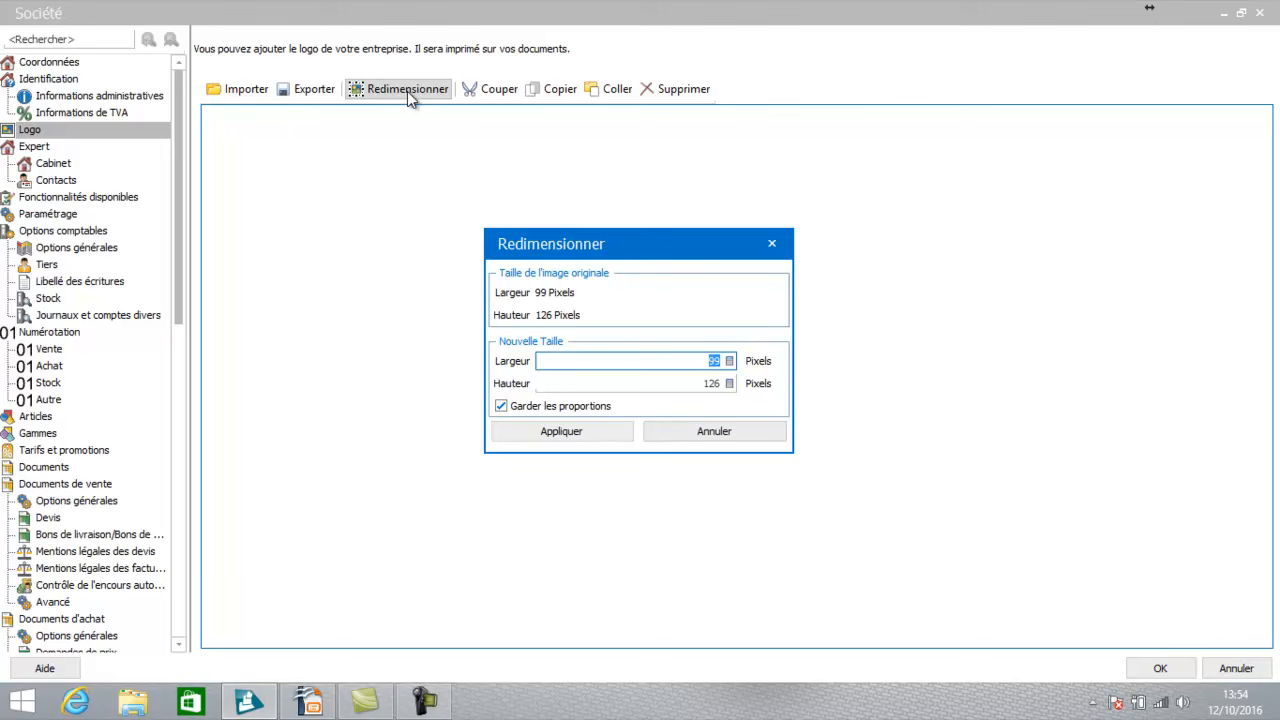
pyautogui.click(714, 431)
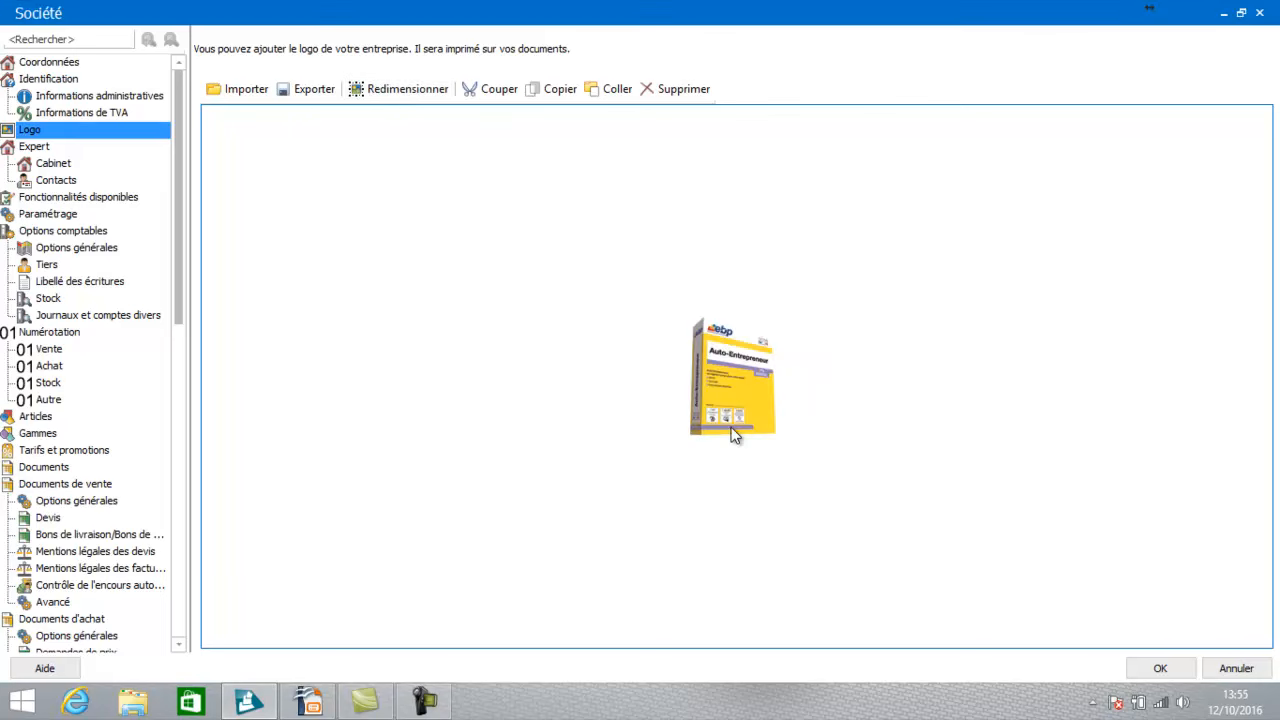
# Examine the expert's firm and contact details, the available features, and the decimal and currency settings.
pyautogui.click(48, 168)
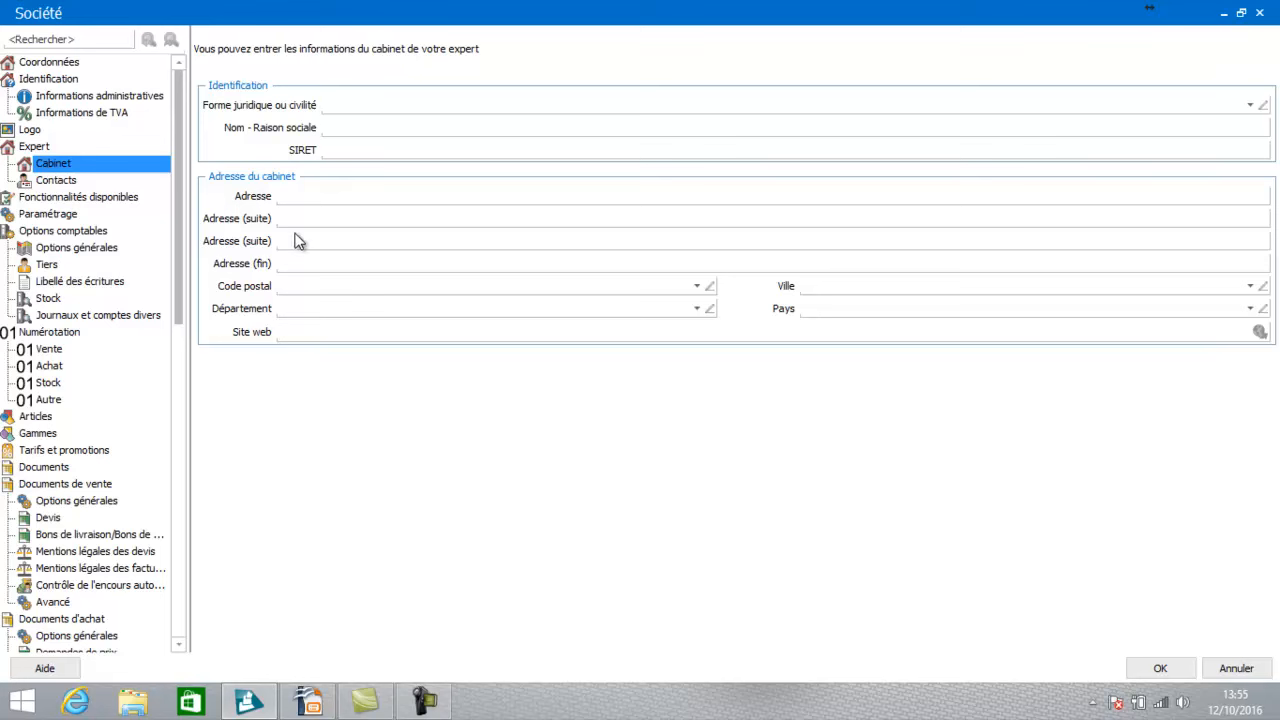
pyautogui.click(71, 181)
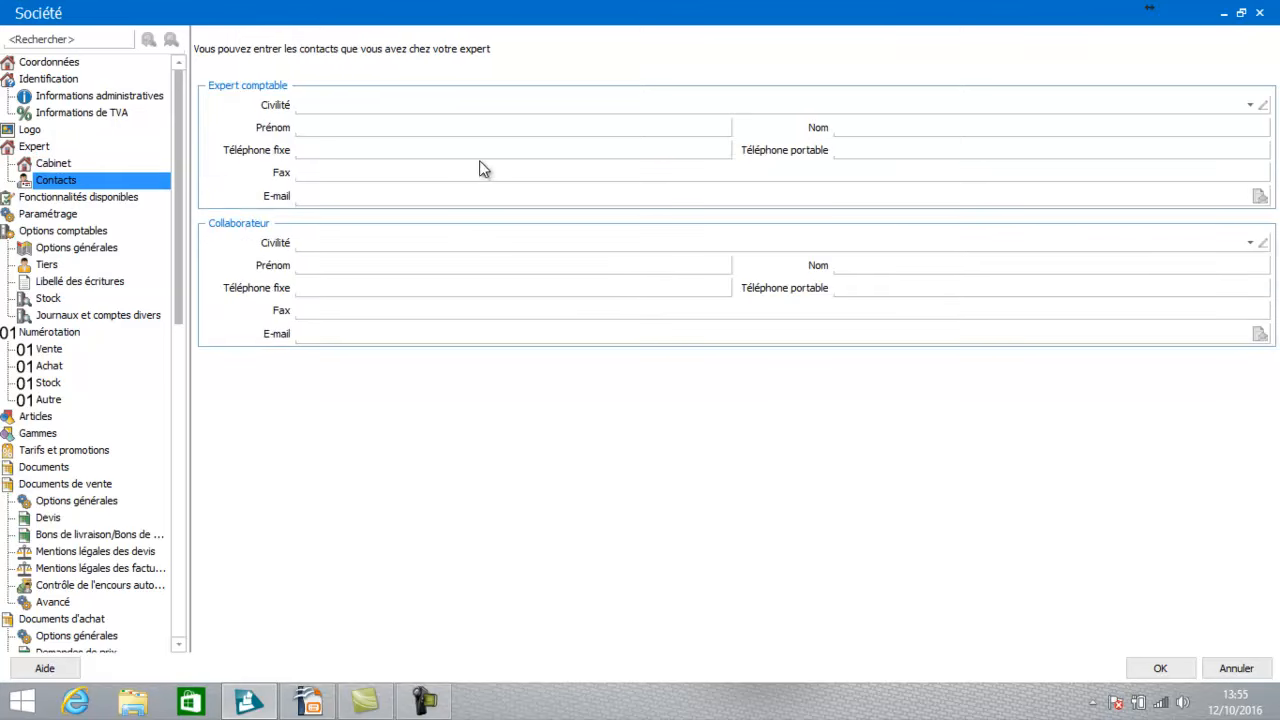
pyautogui.click(120, 199)
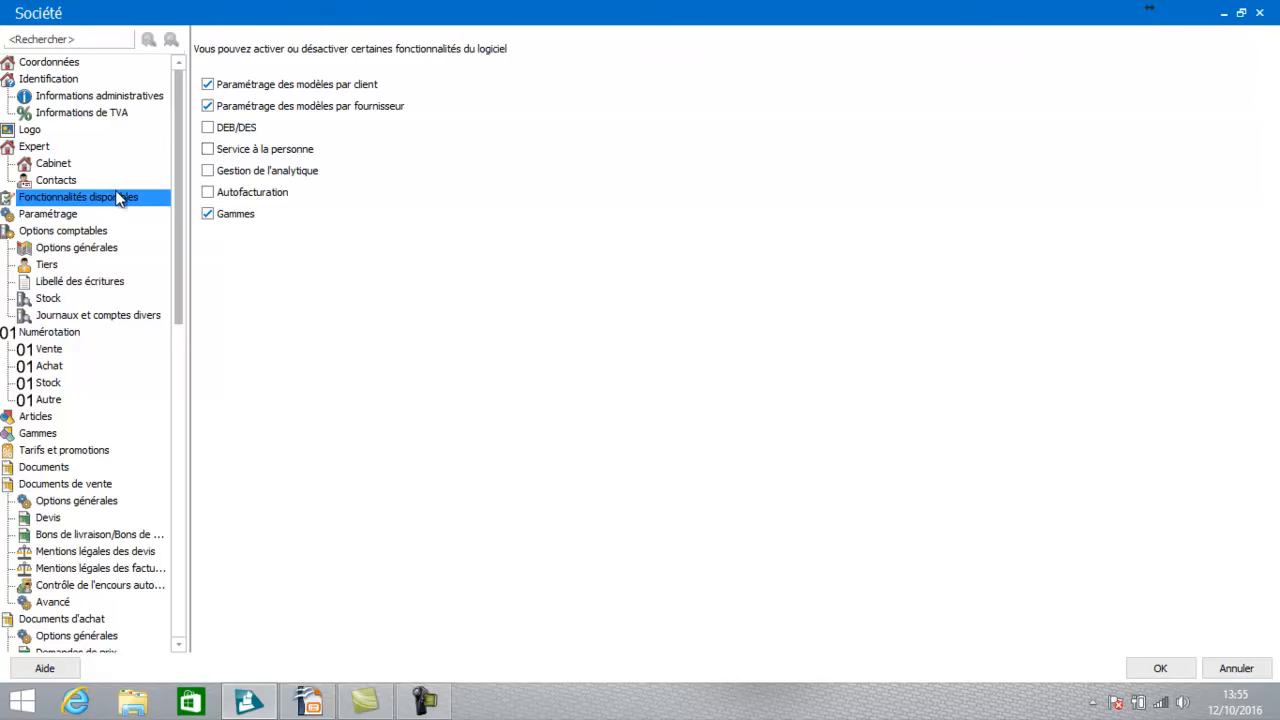
pyautogui.click(48, 214)
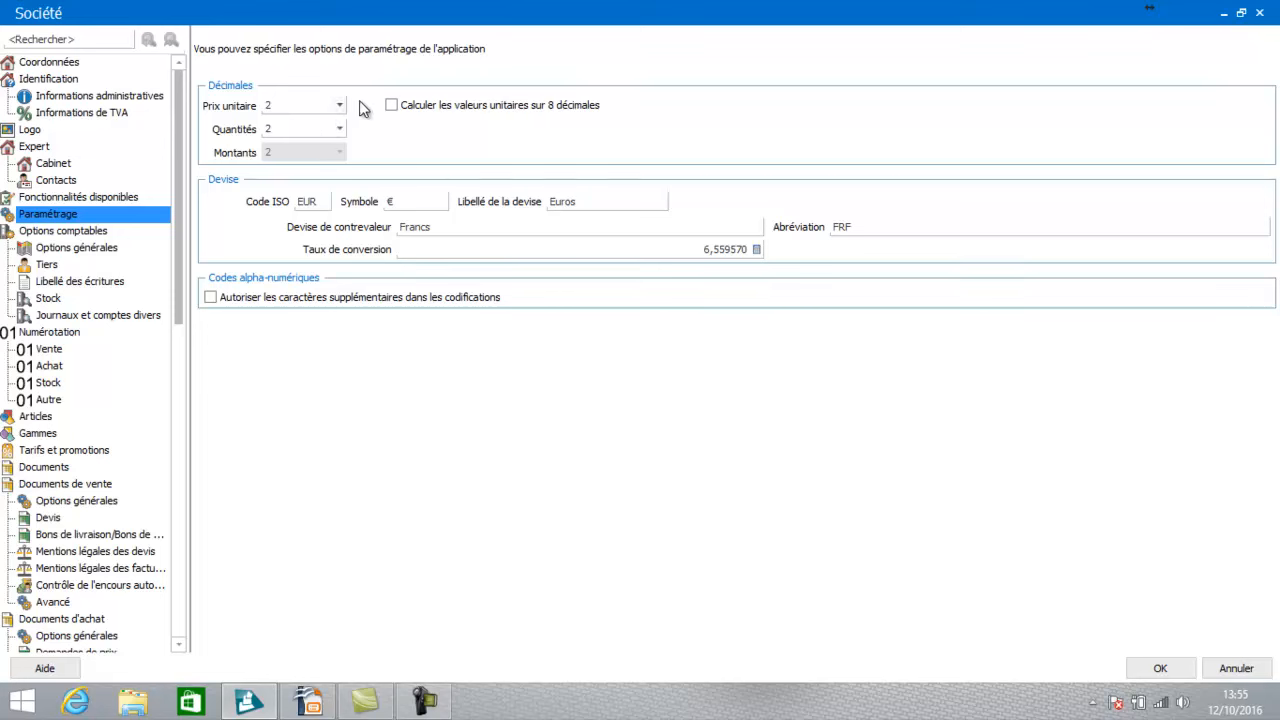
# In the general accounting options, choose Nomenclatures for posting sales nomenclatures and set the maximum allowed discrepancy (Ecart maximum autorisé) to 1,00.
pyautogui.click(57, 233)
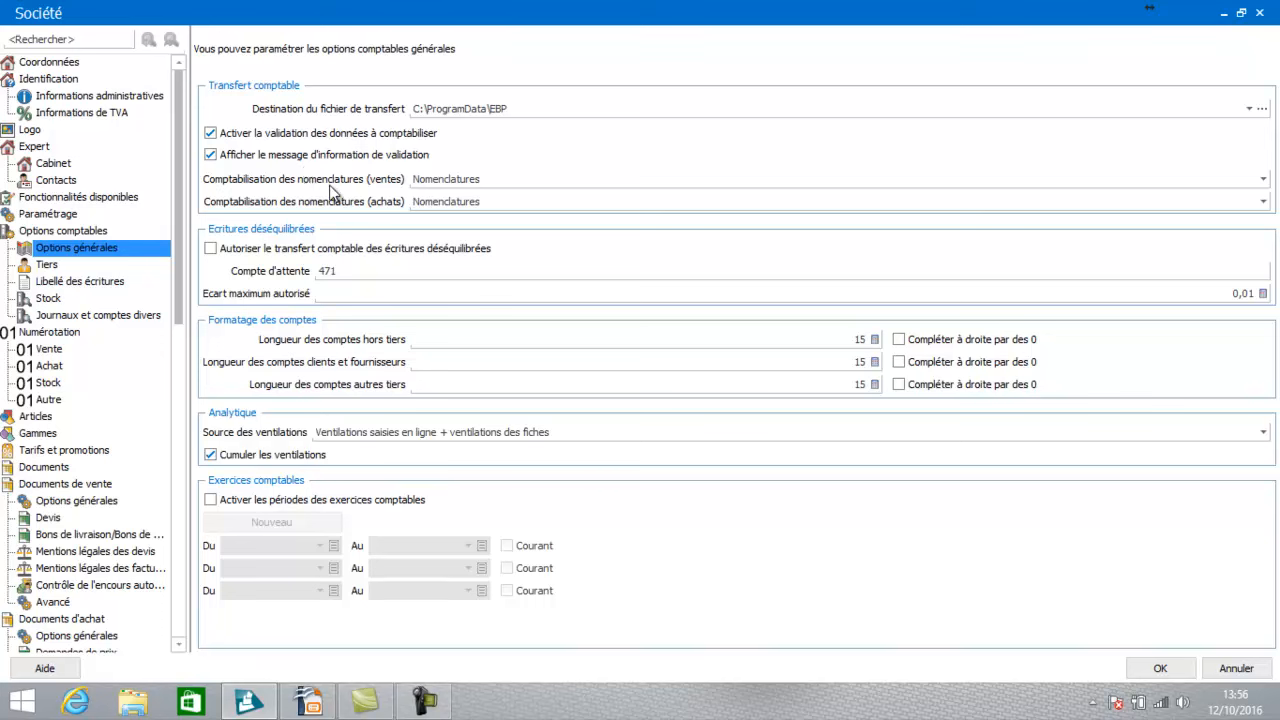
pyautogui.click(458, 177)
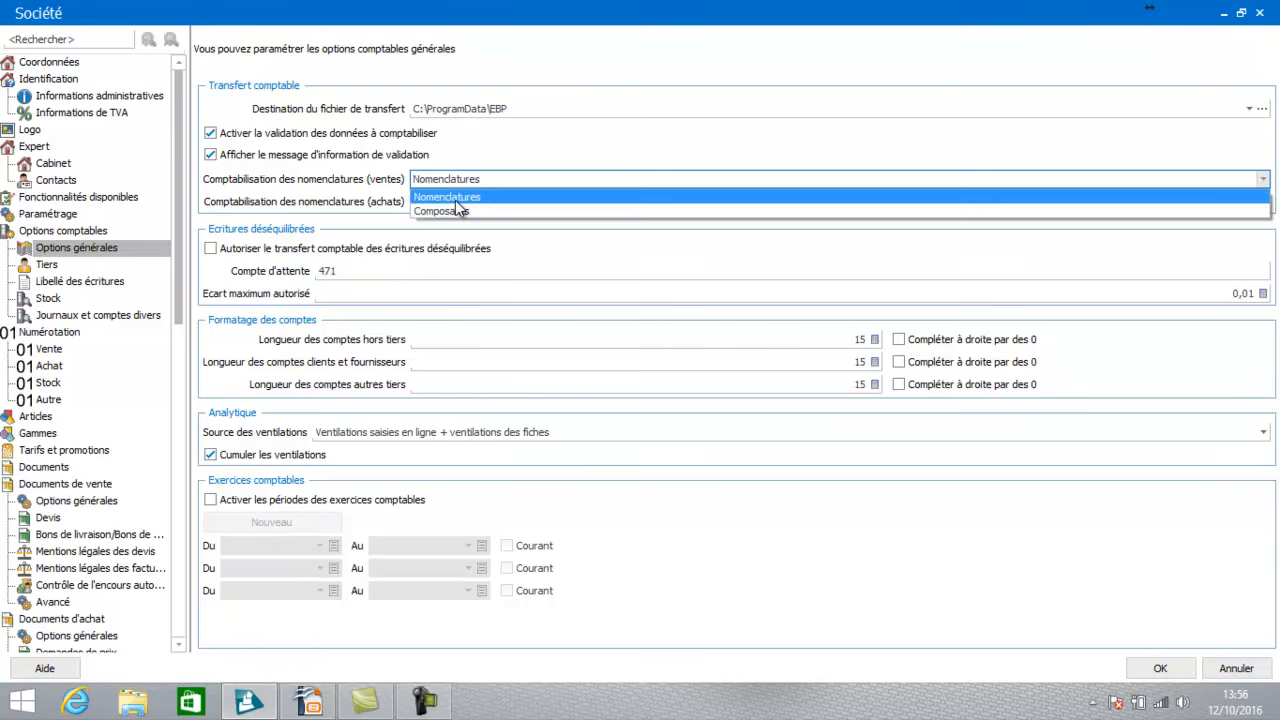
pyautogui.click(456, 200)
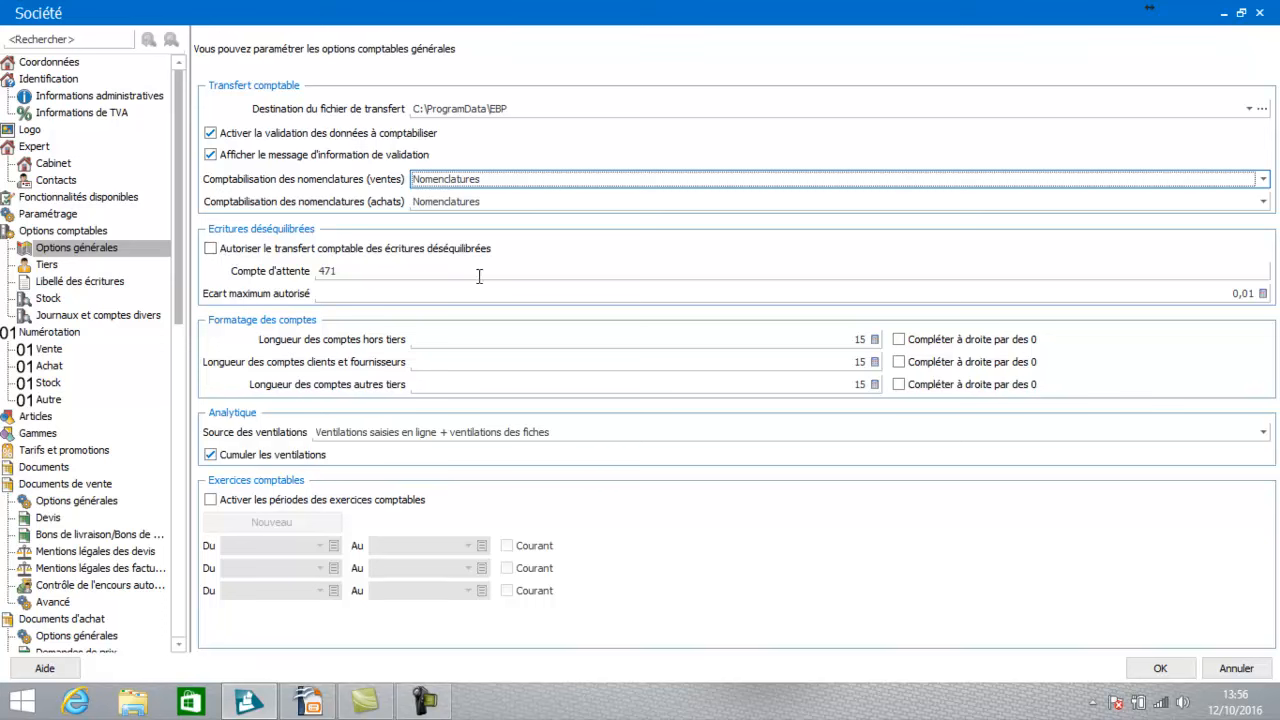
pyautogui.moveTo(1234, 293); pyautogui.dragTo(1260, 300)
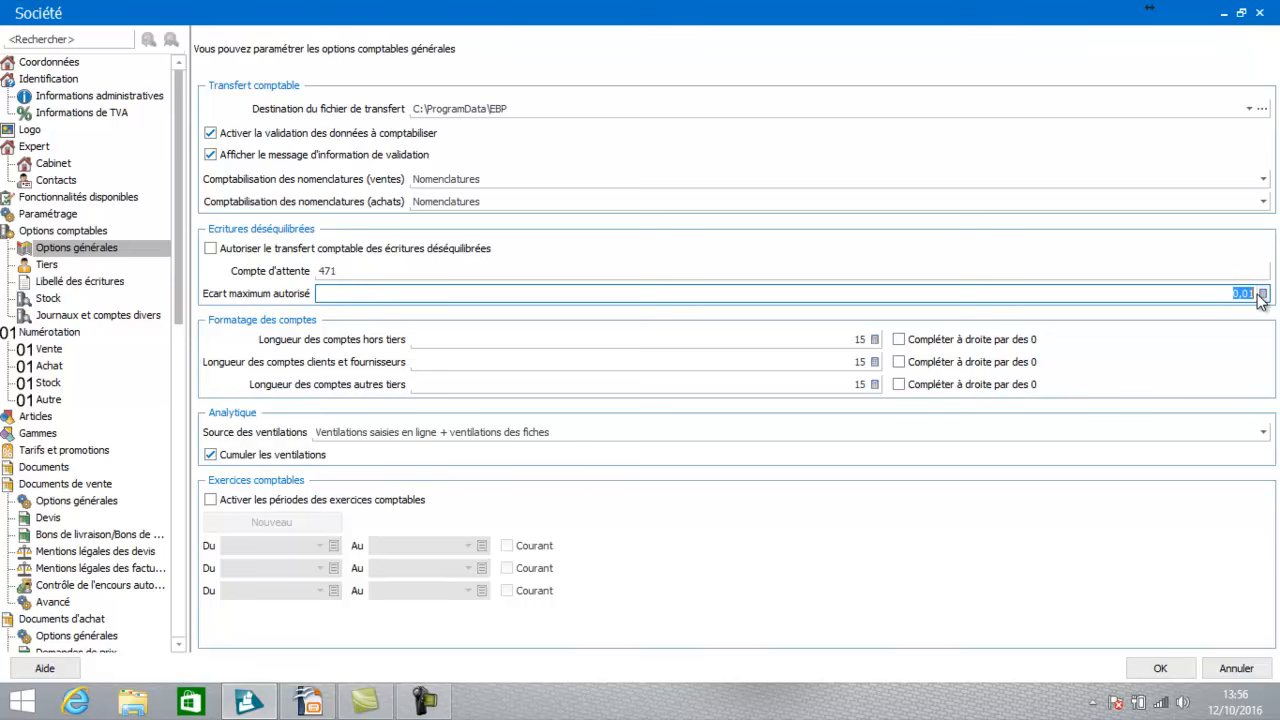
pyautogui.write('1')
pyautogui.click(866, 383)
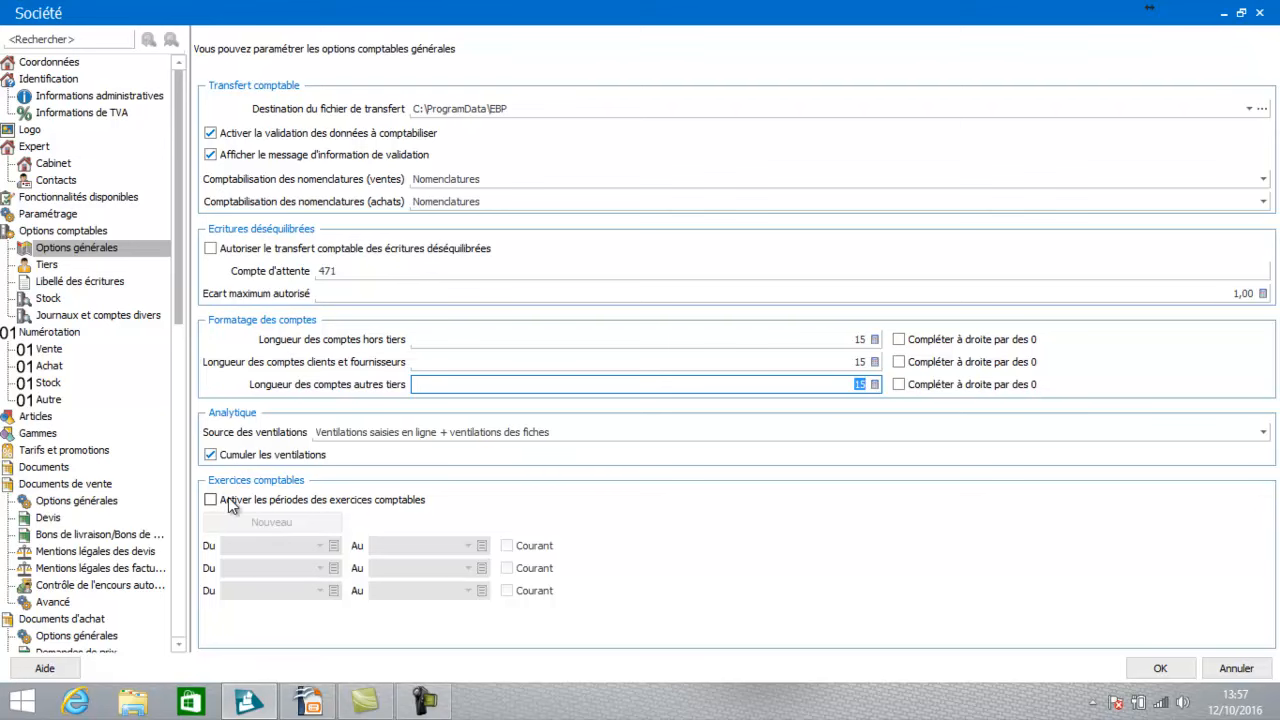
# In the Tiers accounting options, set customer and doubtful customer accounts to be generated from "Racine + nom tiers".
pyautogui.click(48, 269)
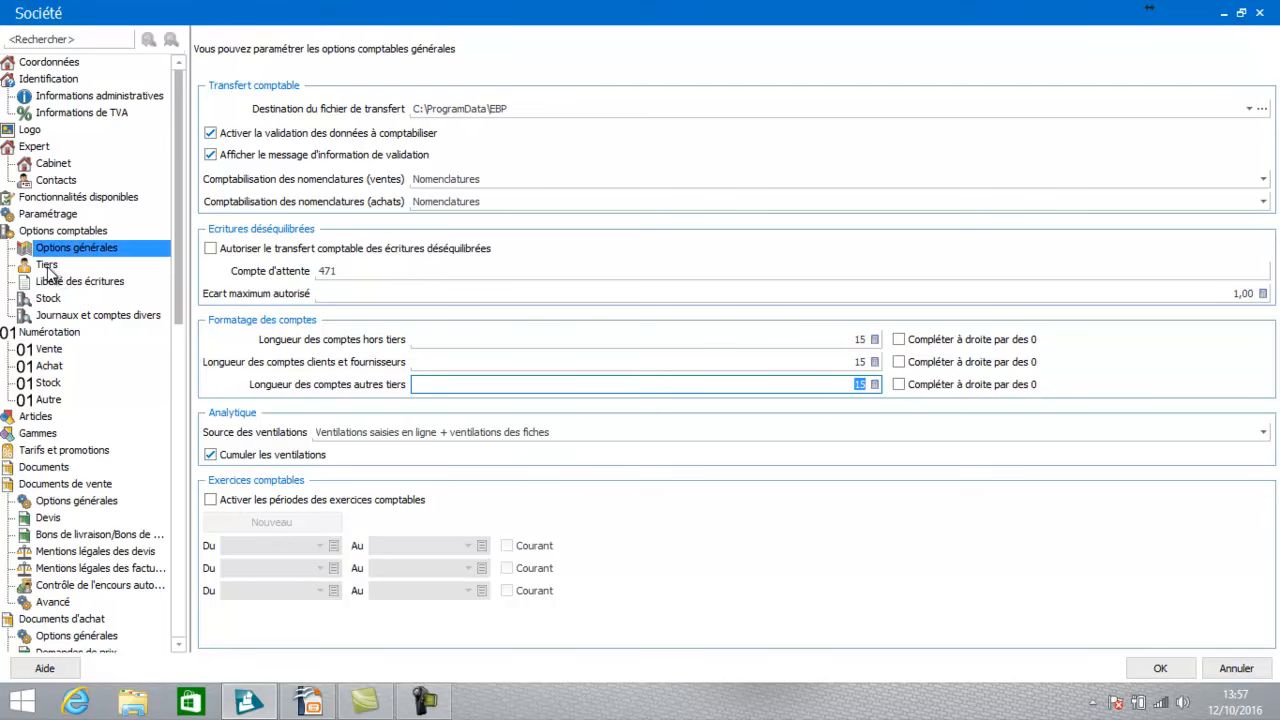
pyautogui.click(48, 268)
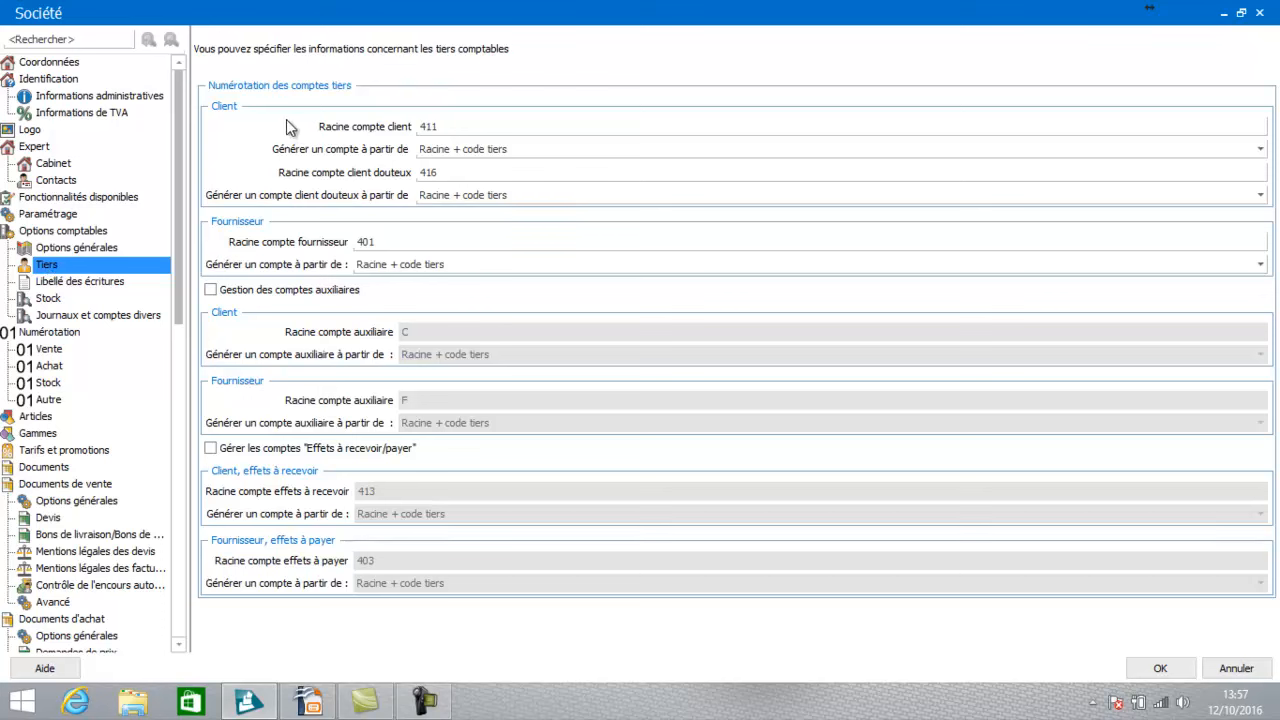
pyautogui.click(486, 149)
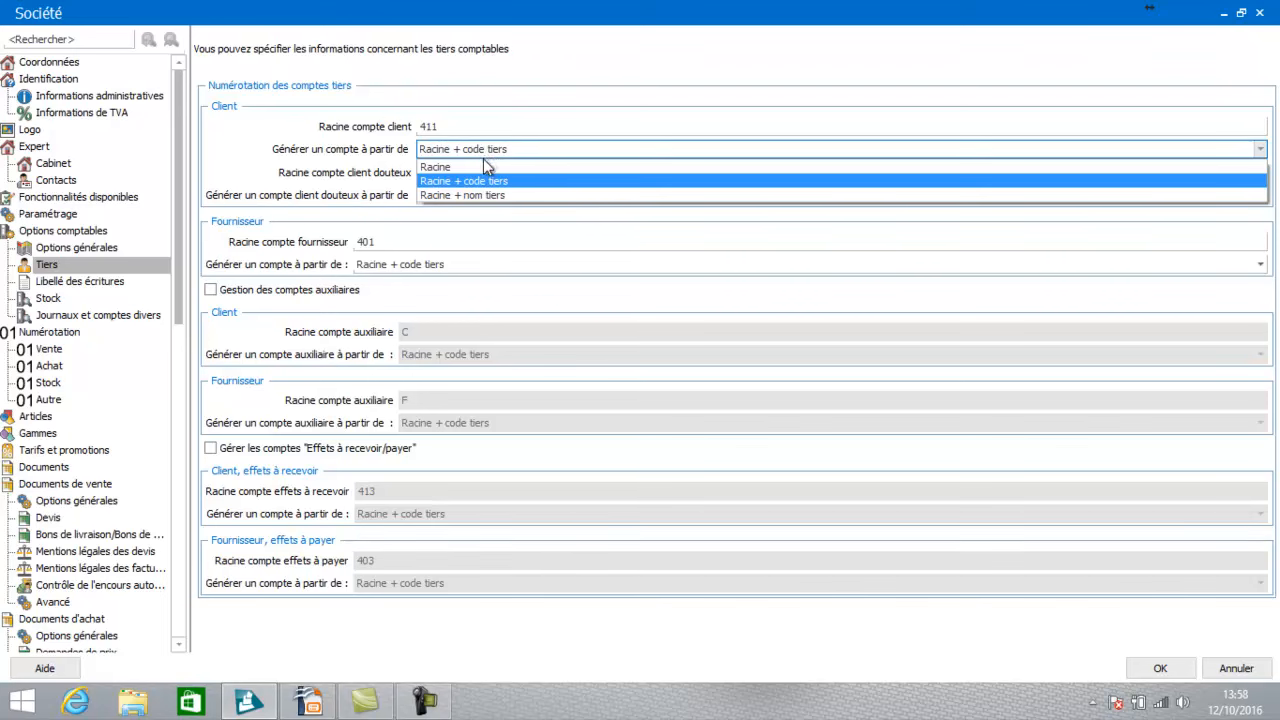
pyautogui.click(476, 195)
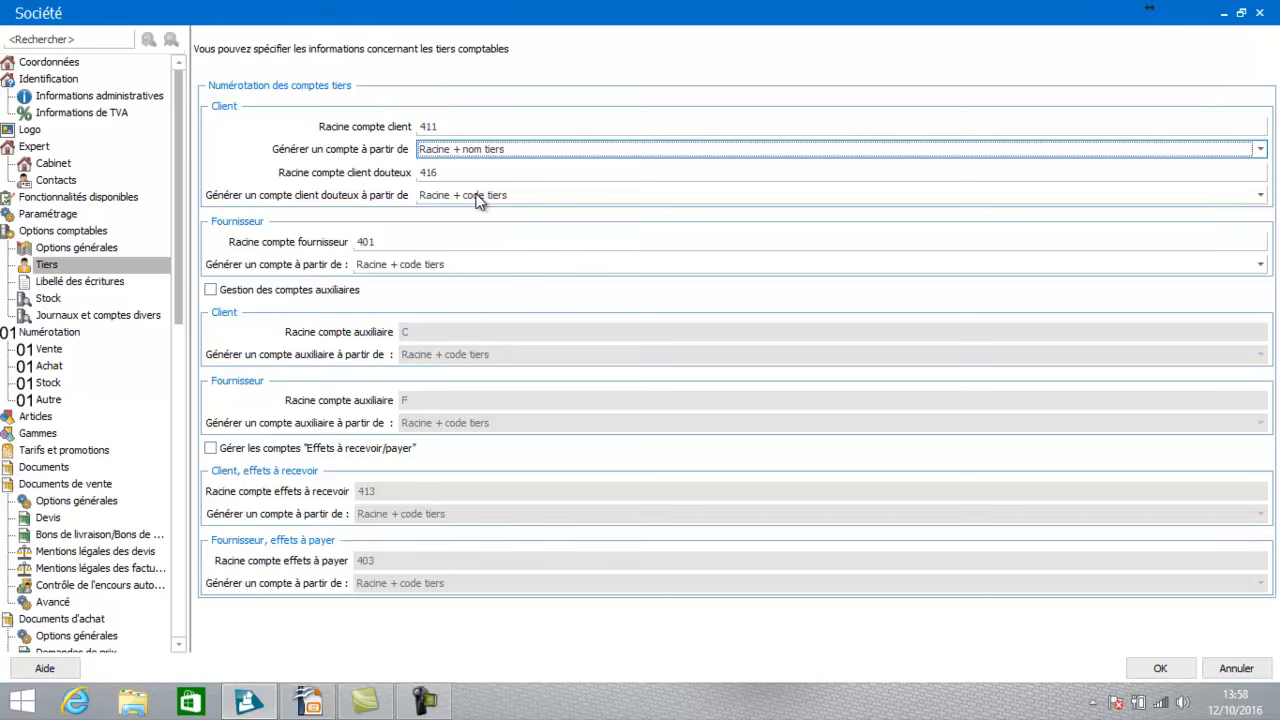
pyautogui.click(476, 197)
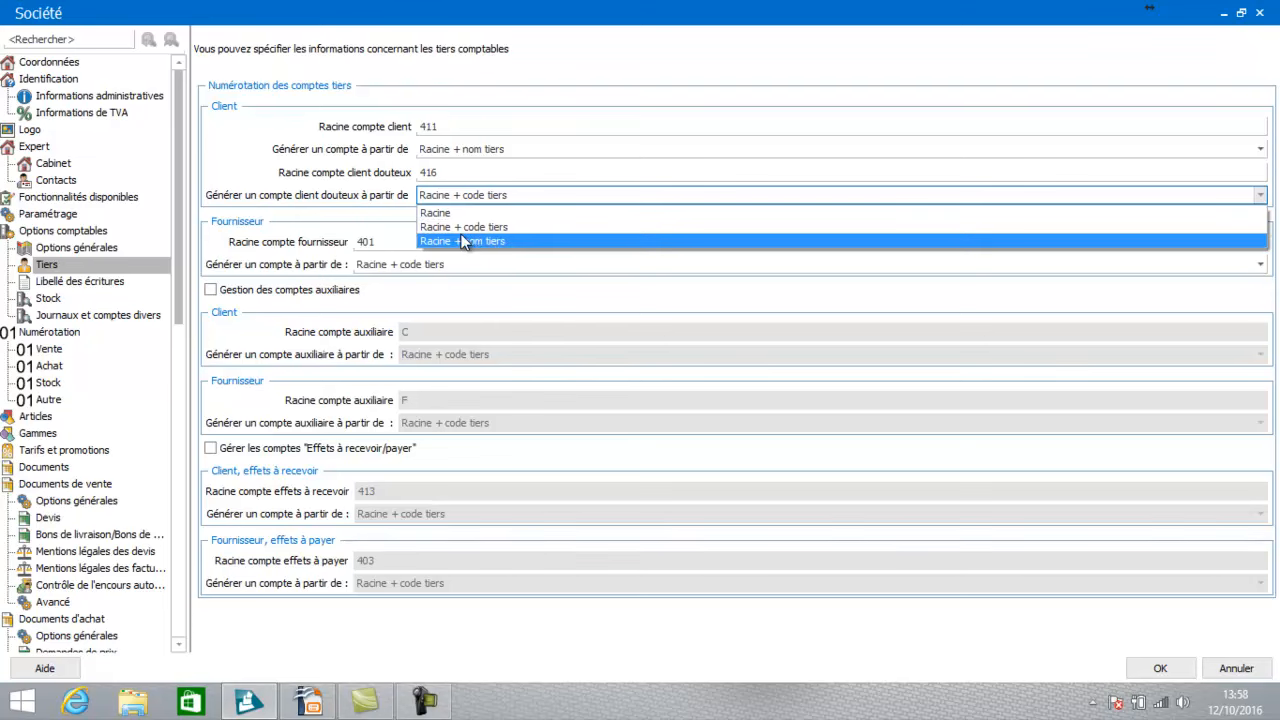
pyautogui.press('Escape')
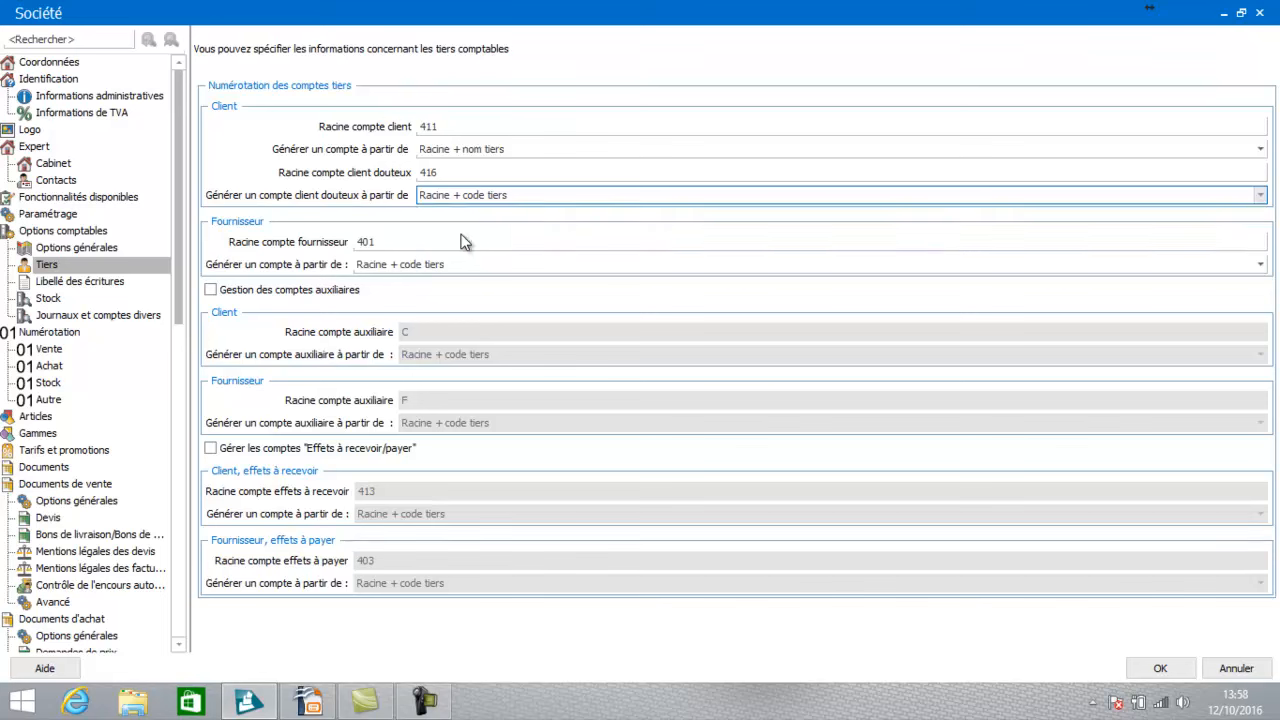
pyautogui.press('Down')
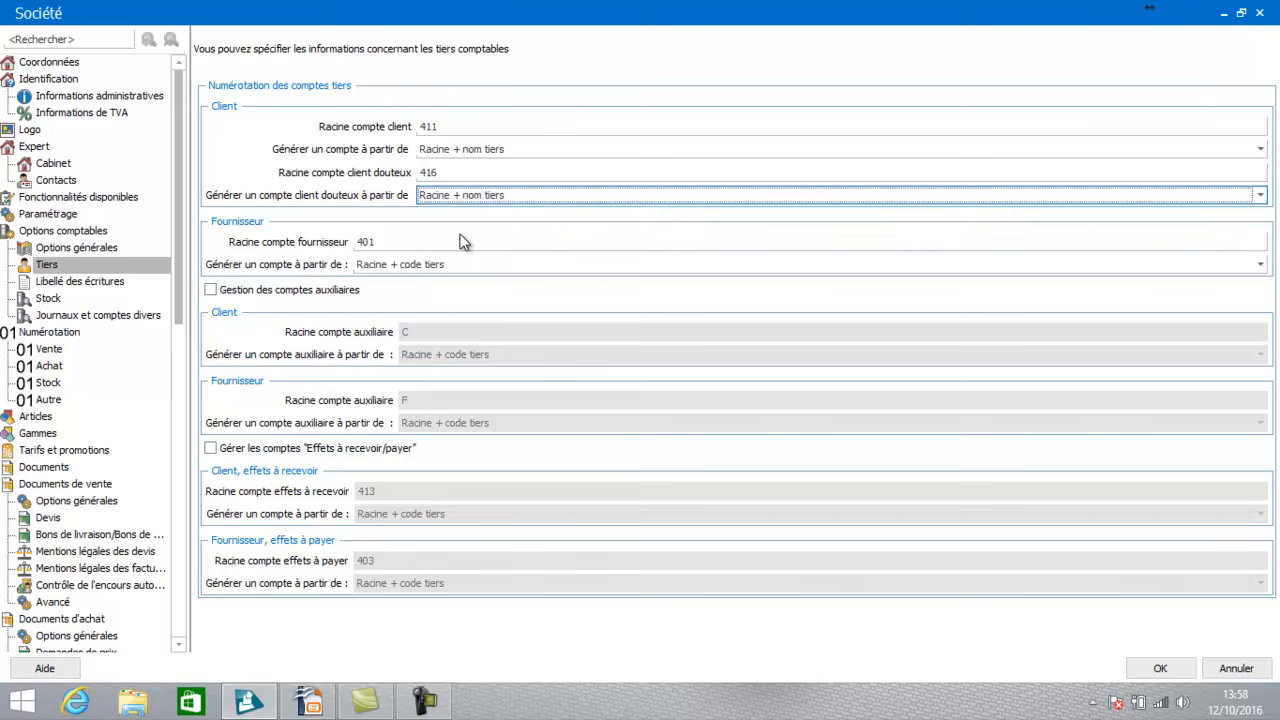
# Set supplier accounts to be generated from "Racine + nom tiers" and enable auxiliary account management (Gestion des comptes auxiliaires), dismissing the information notice.
pyautogui.click(436, 268)
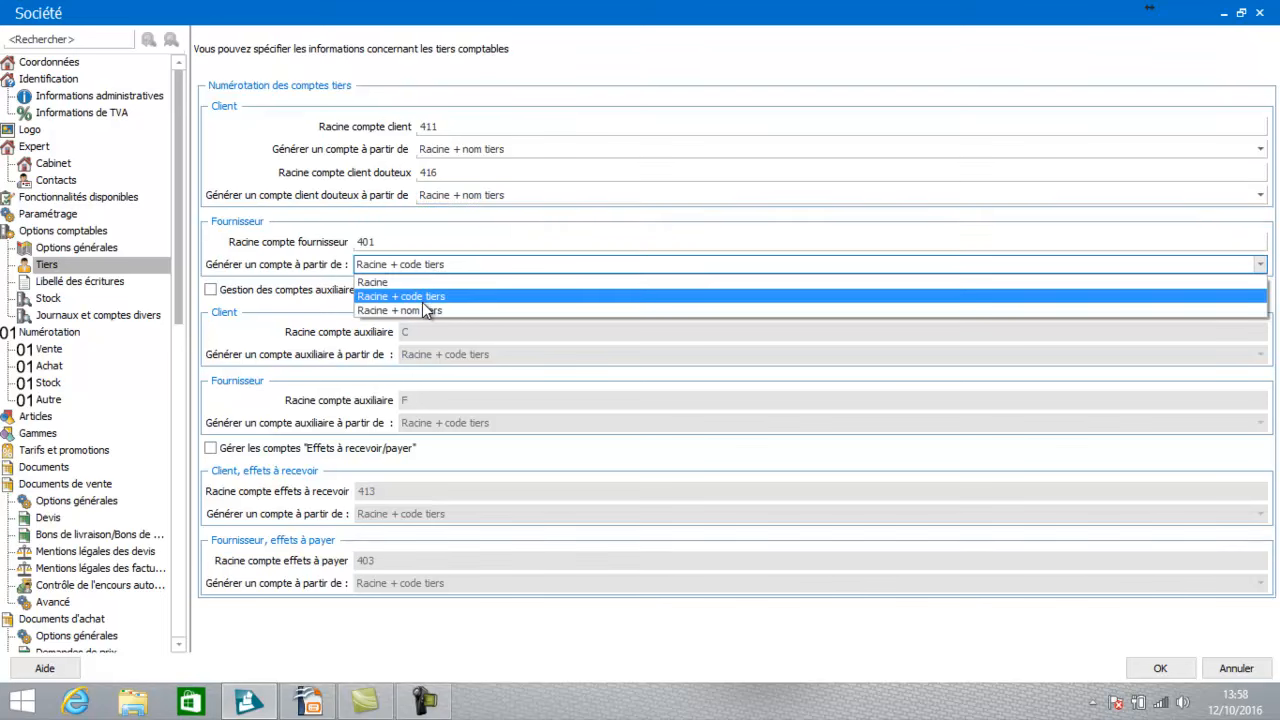
pyautogui.click(421, 307)
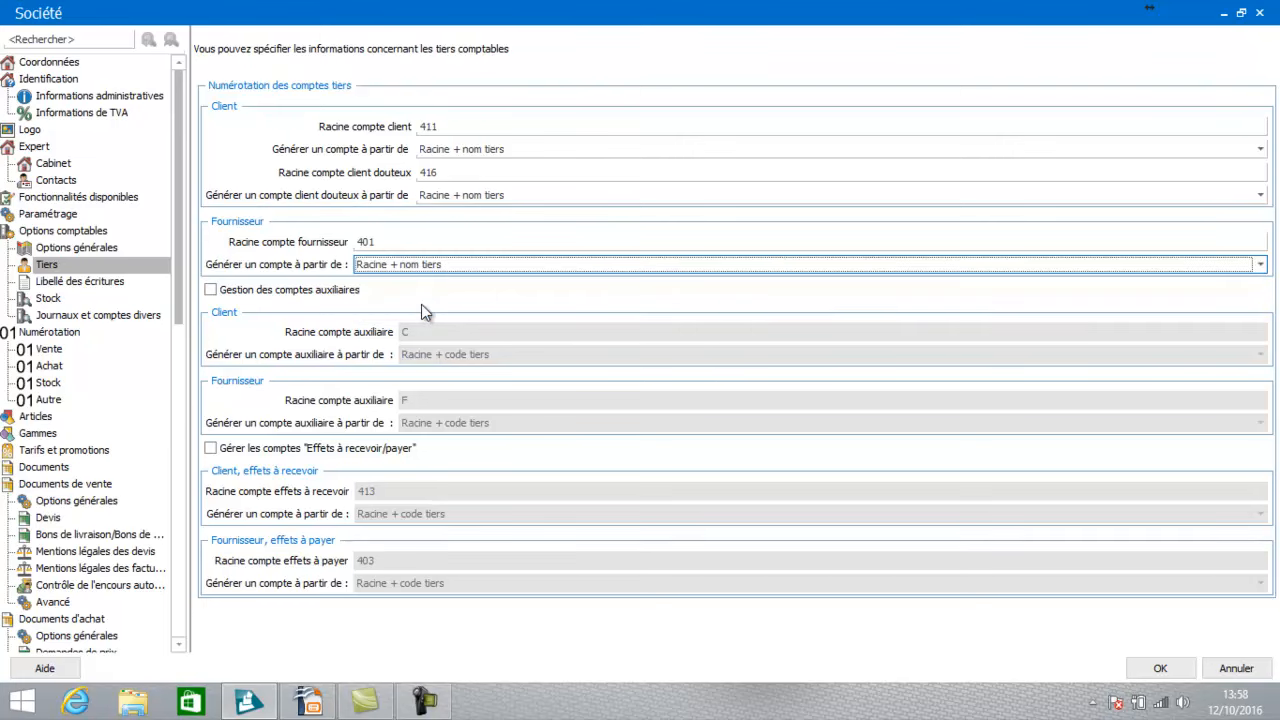
pyautogui.click(210, 290)
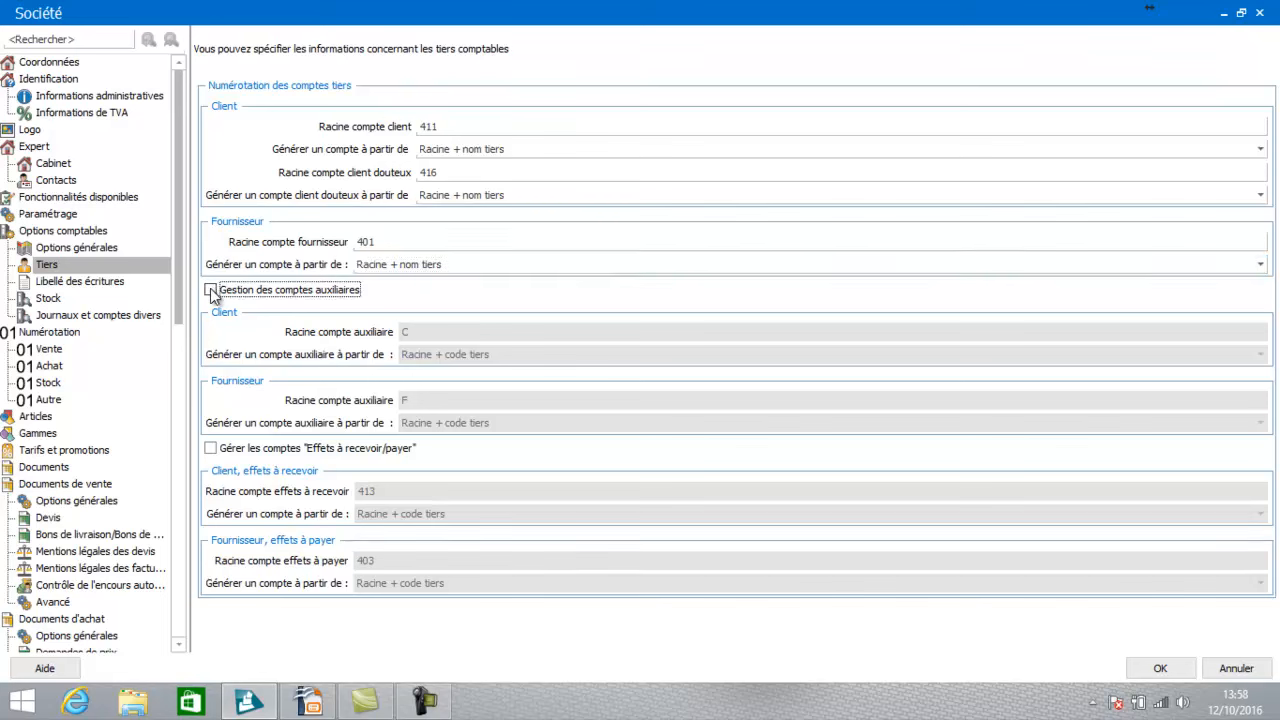
pyautogui.click(210, 289)
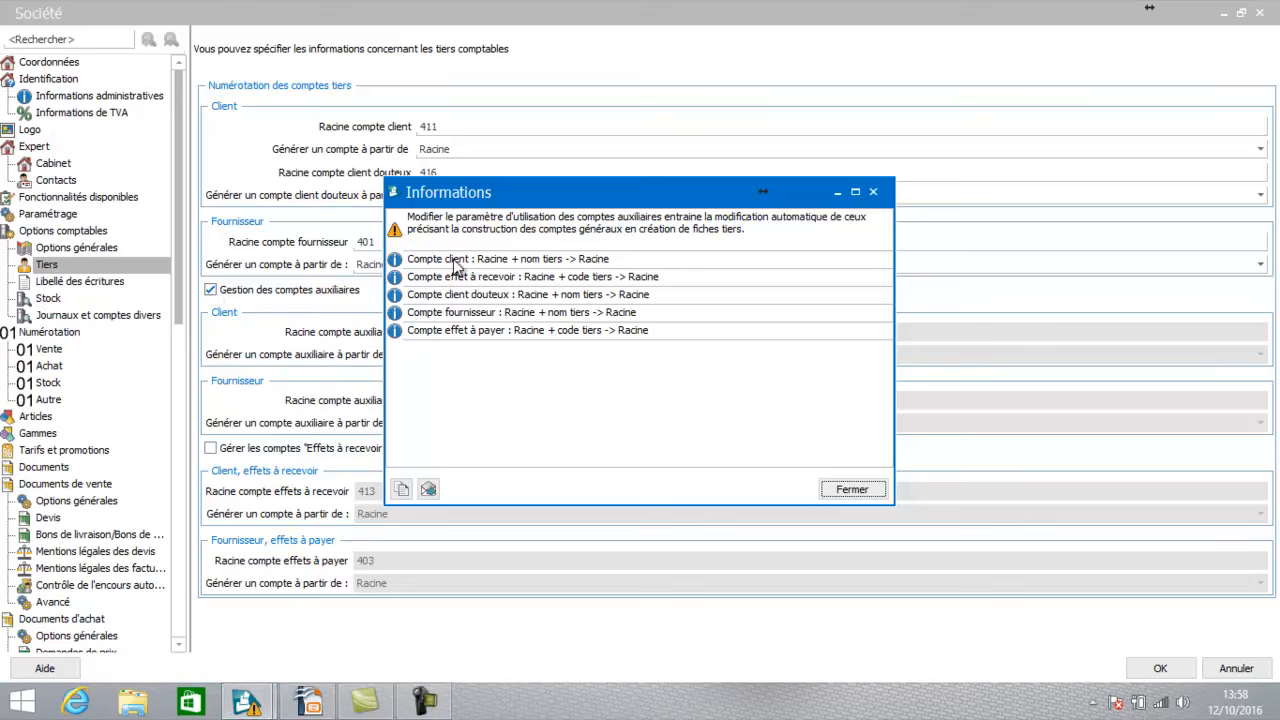
pyautogui.click(854, 490)
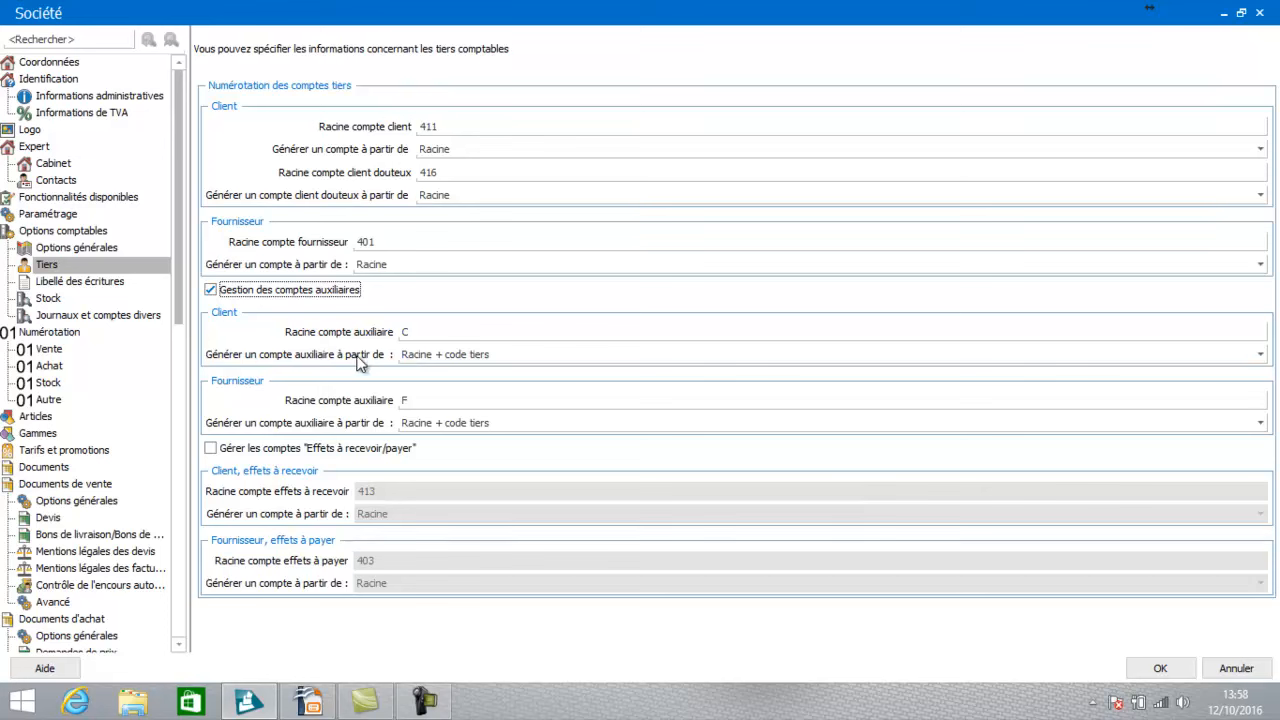
# Set both customer and supplier auxiliary accounts to be generated from "Racine + nom tiers".
pyautogui.click(483, 350)
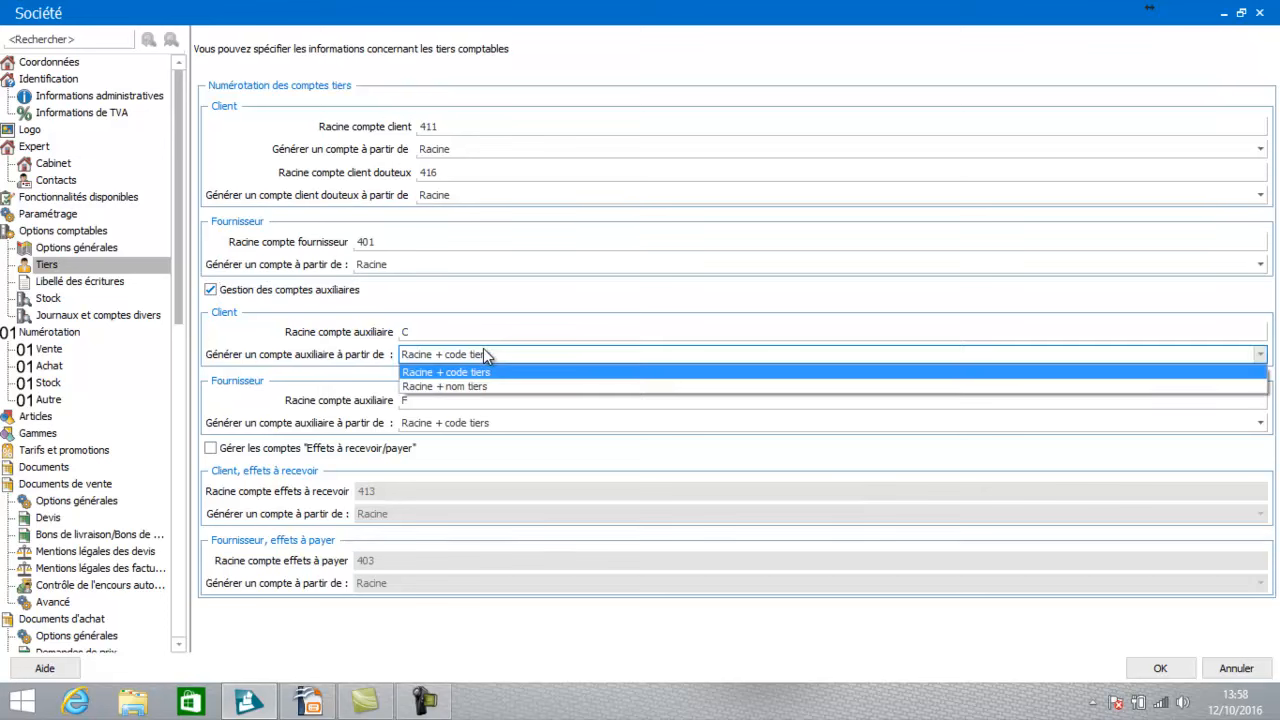
pyautogui.click(478, 386)
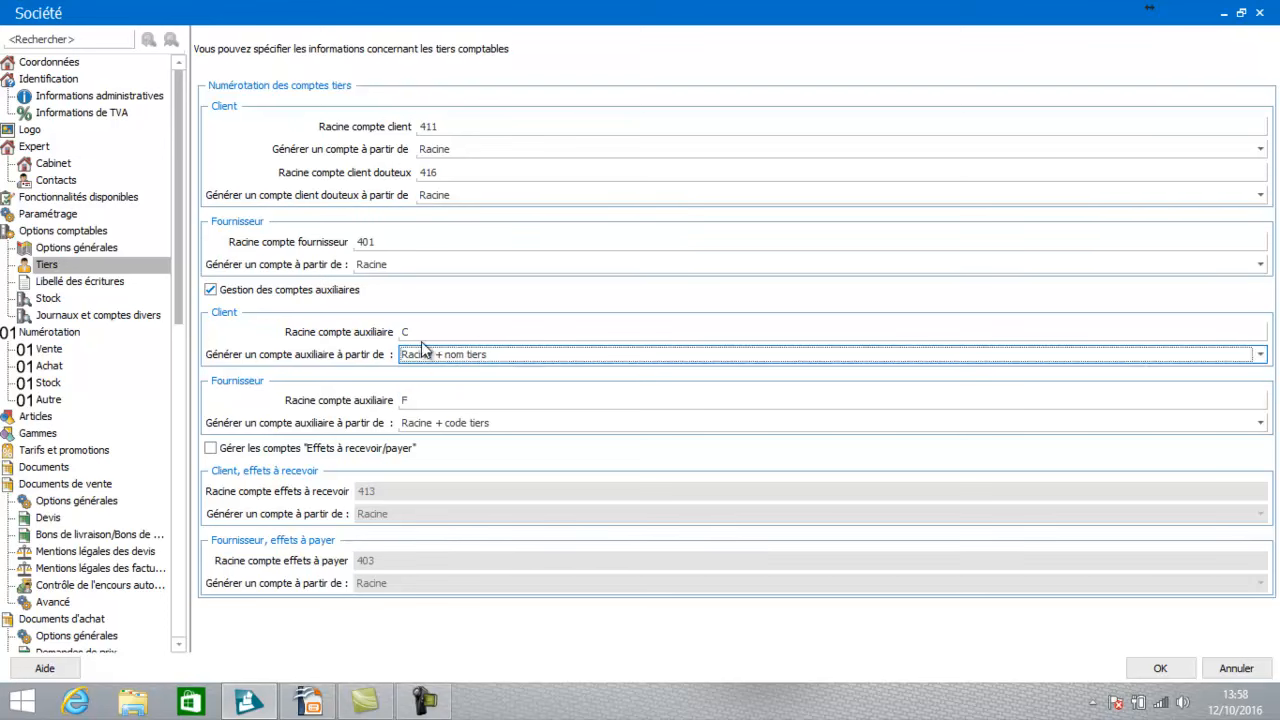
pyautogui.click(442, 425)
pyautogui.click(444, 454)
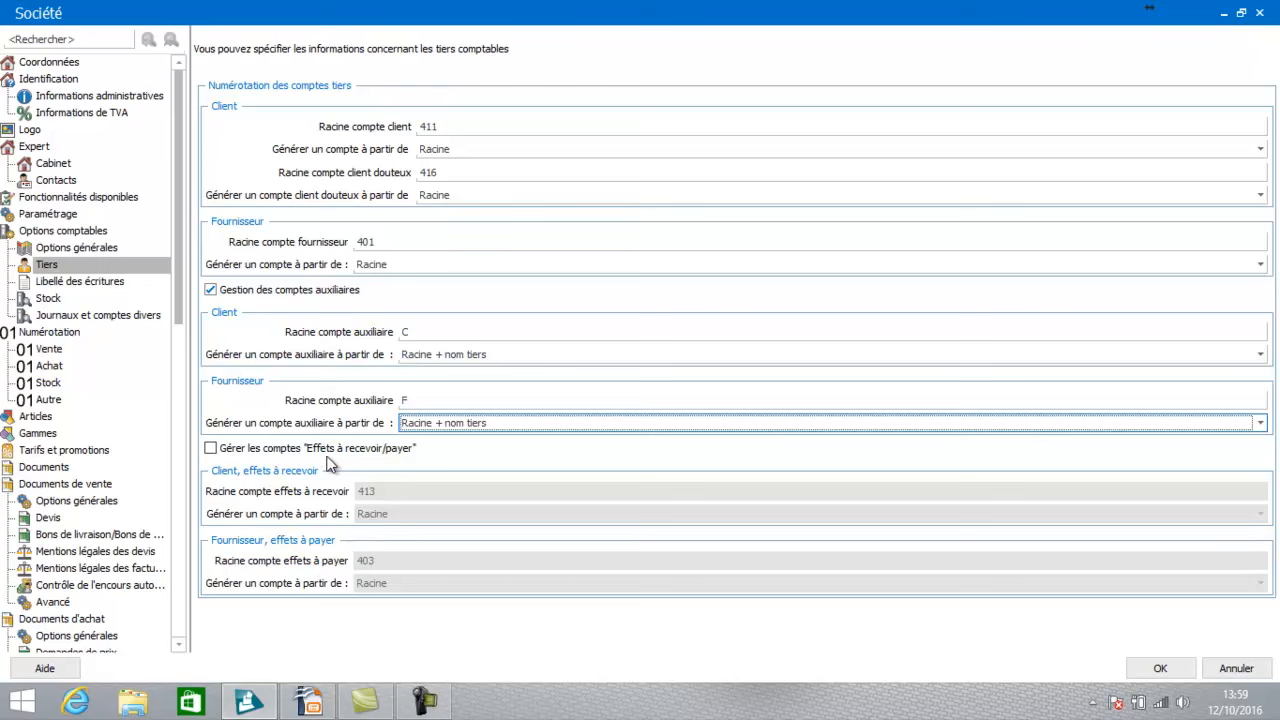
# Examine the accounting entry labels with their macro help, the stock accounting accounts, and the journals and miscellaneous accounts.
pyautogui.click(86, 284)
pyautogui.click(86, 286)
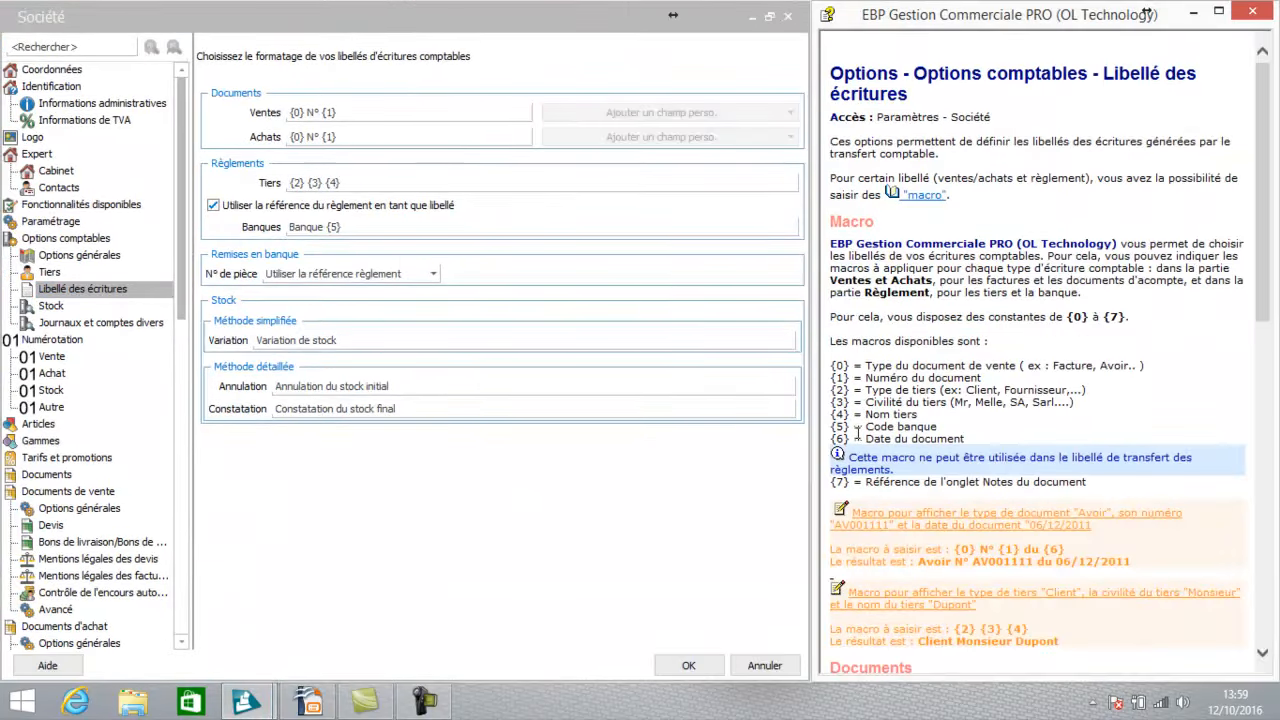
pyautogui.click(1253, 11)
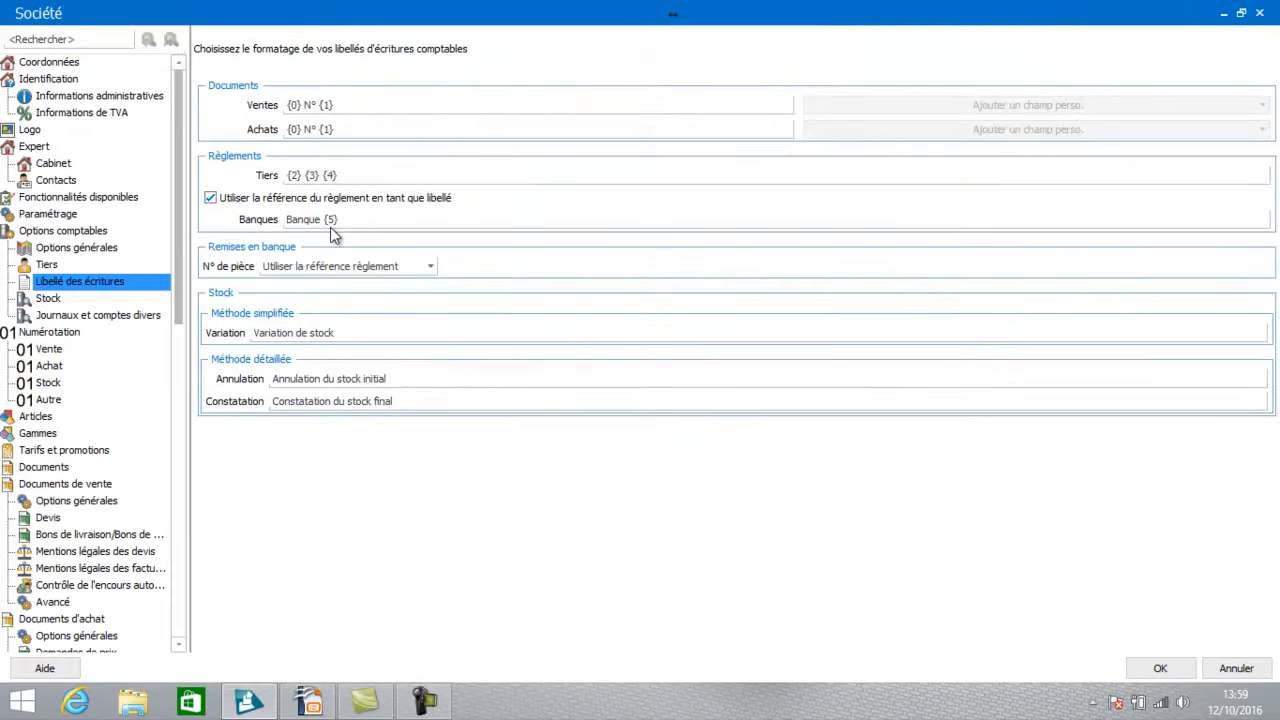
pyautogui.click(45, 300)
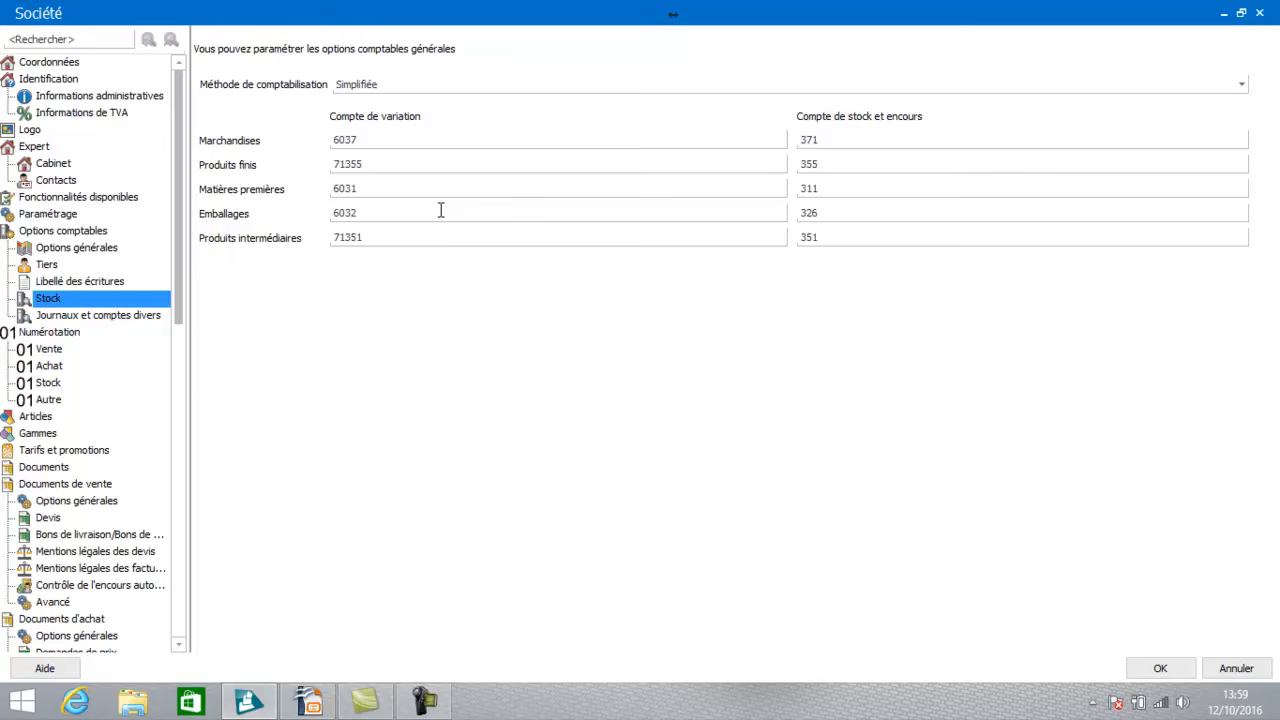
pyautogui.click(82, 318)
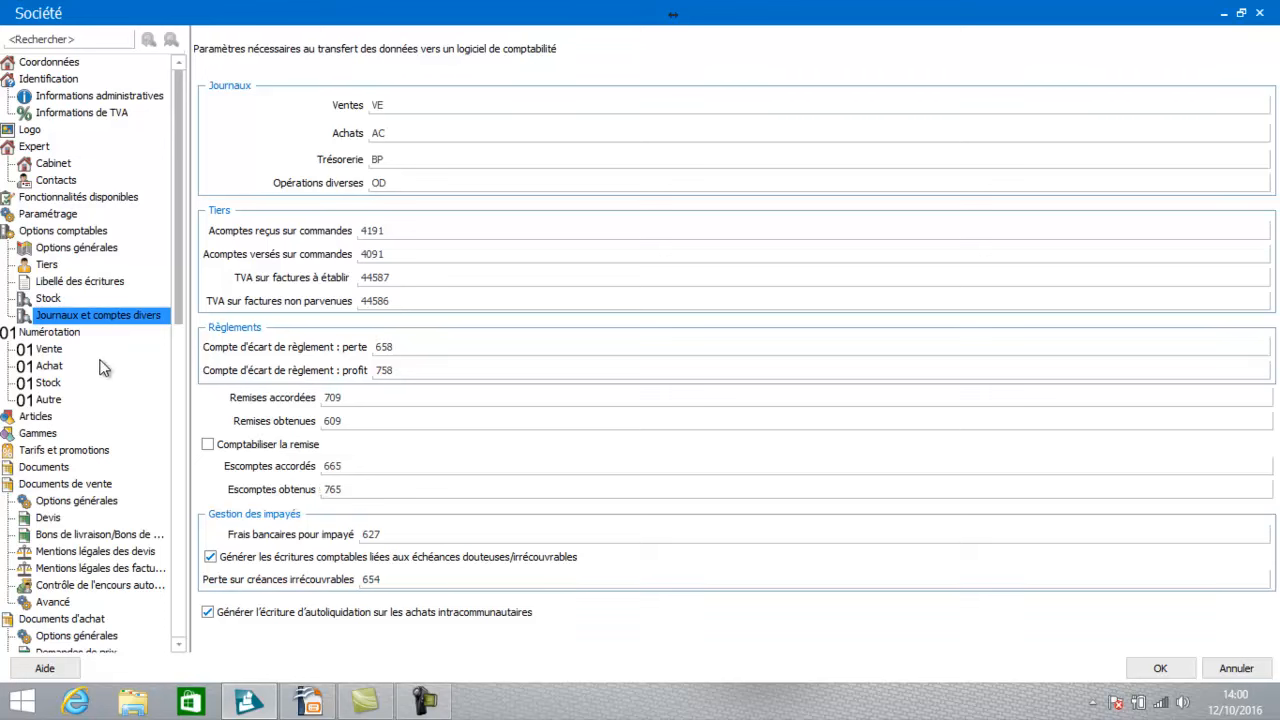
# Review the numbering prefixes and counters for sales, purchase and stock documents and for the other records.
pyautogui.click(50, 349)
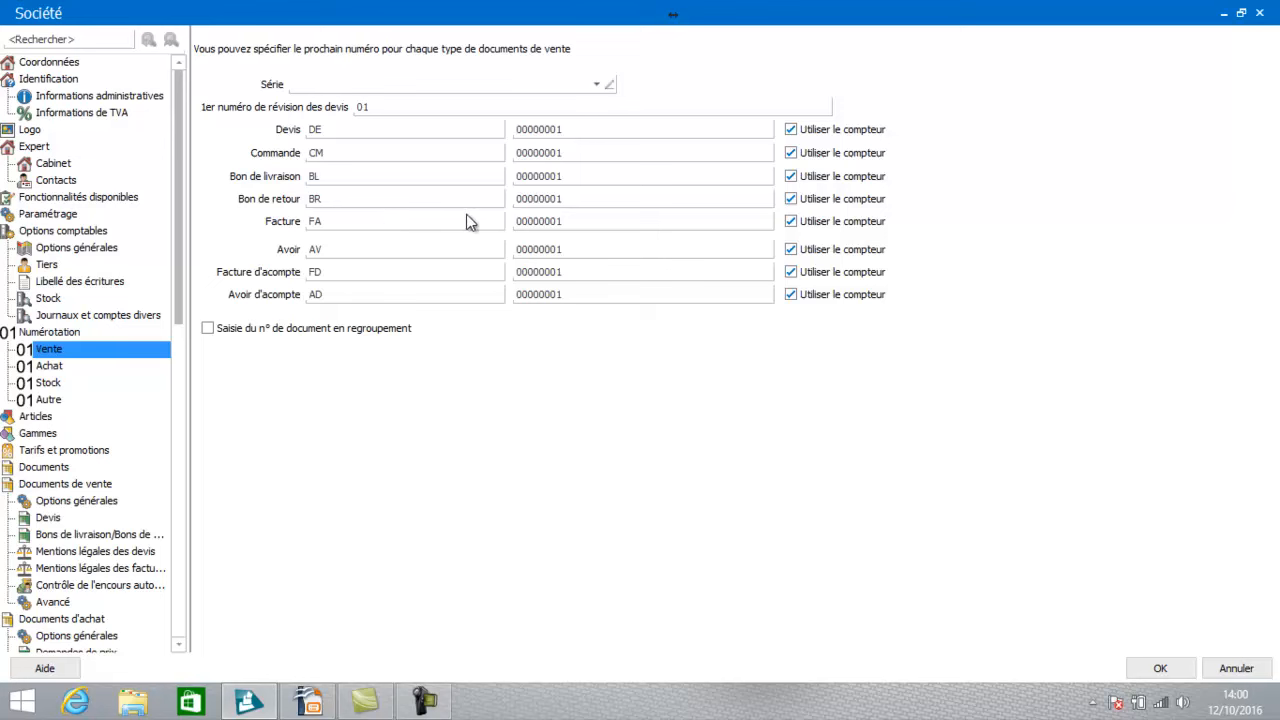
pyautogui.click(590, 252)
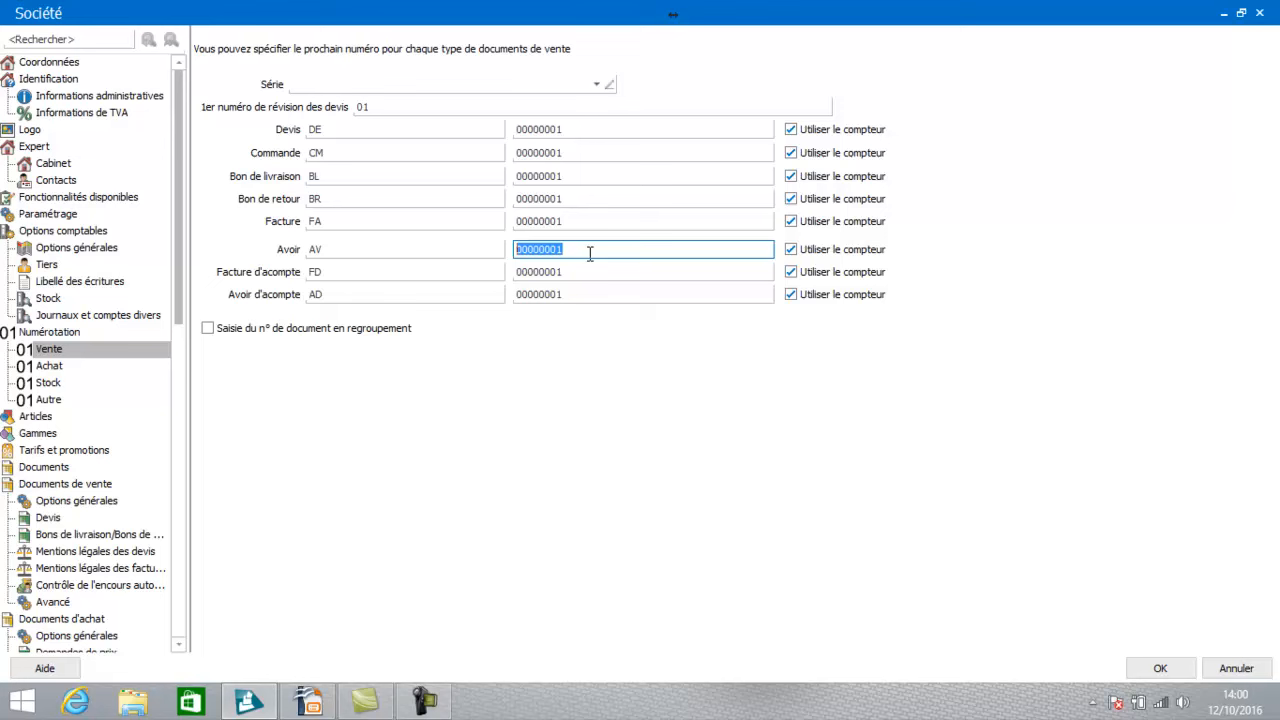
pyautogui.click(568, 247)
pyautogui.click(40, 367)
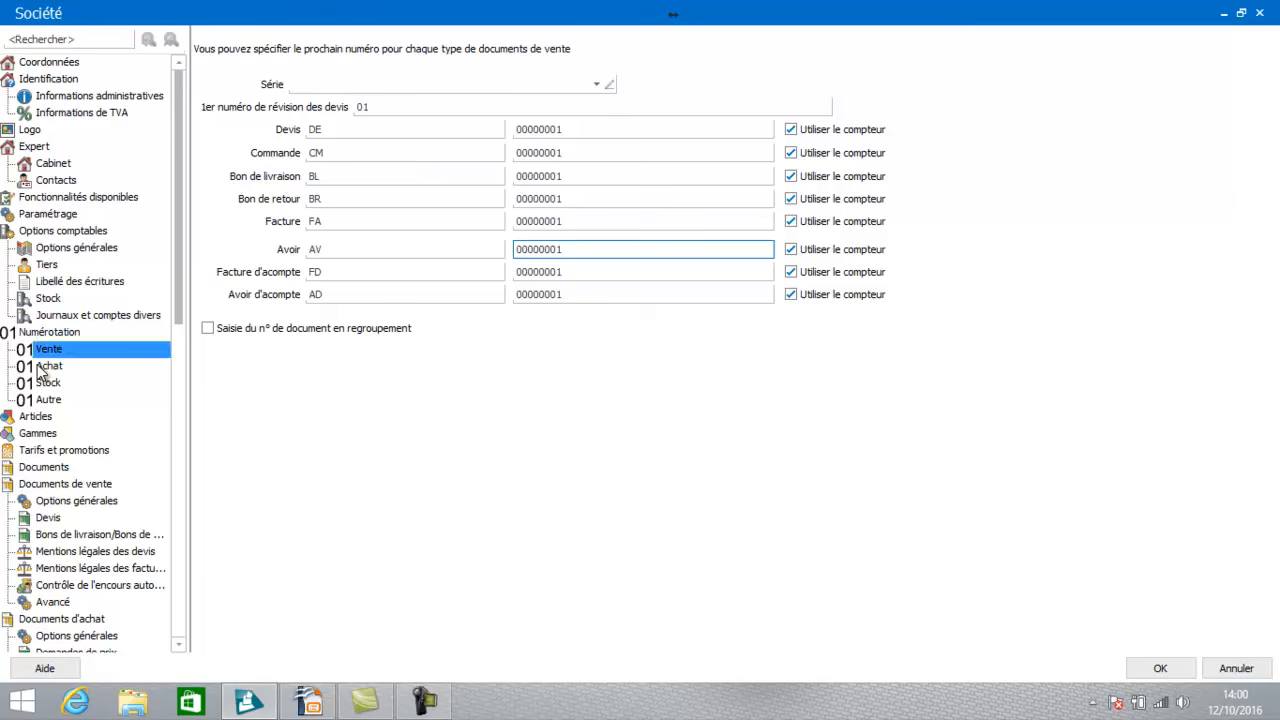
pyautogui.click(45, 367)
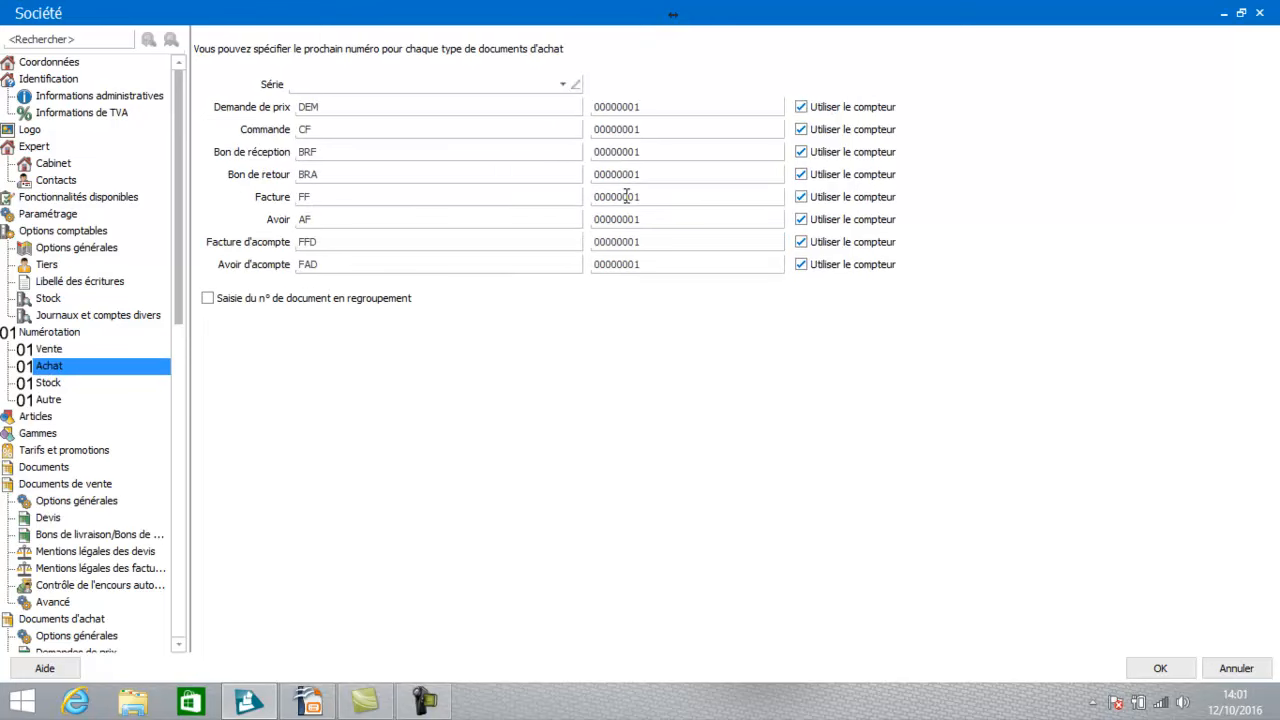
pyautogui.click(57, 386)
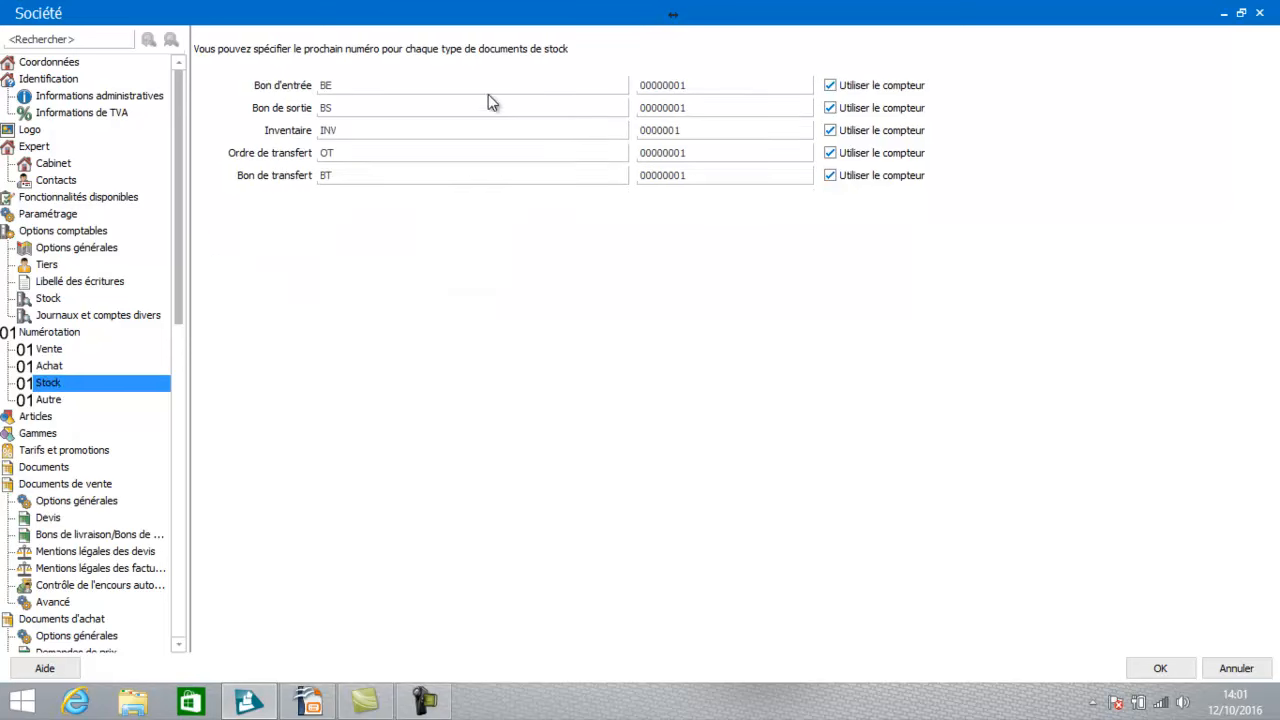
pyautogui.click(50, 400)
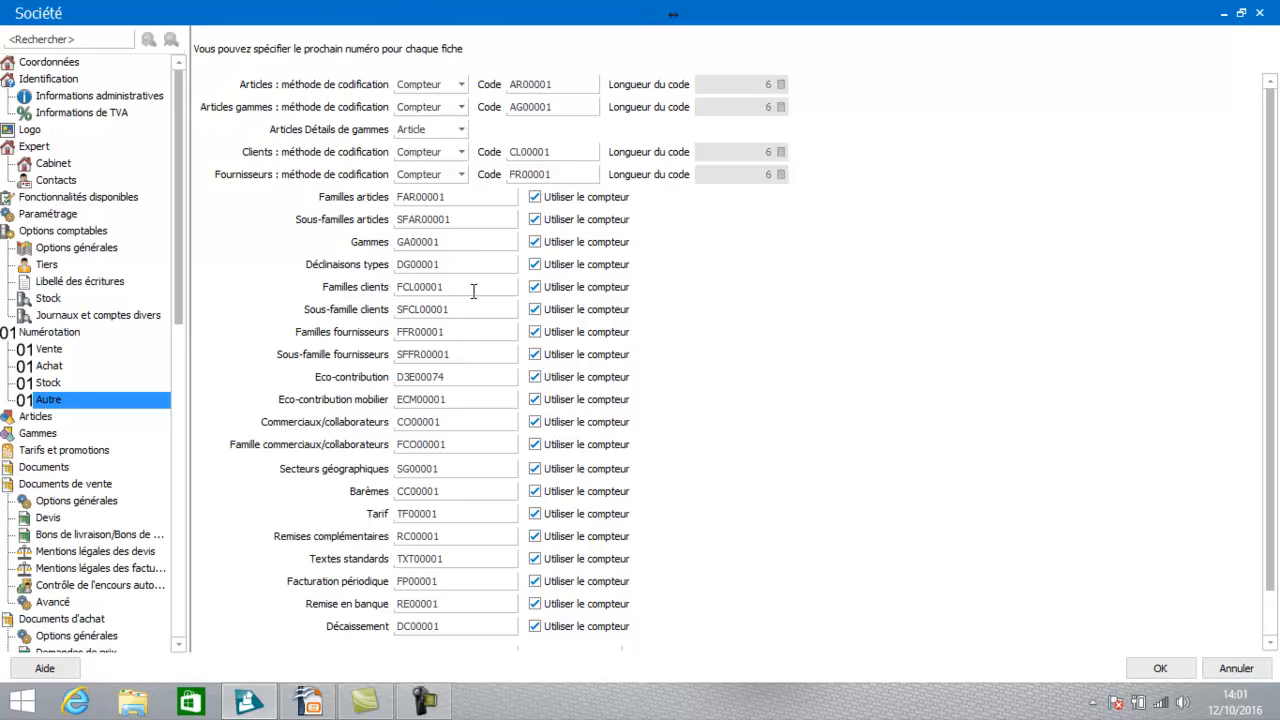
# In the article options, select Bien as the default article type (Type d'article par défaut).
pyautogui.click(36, 417)
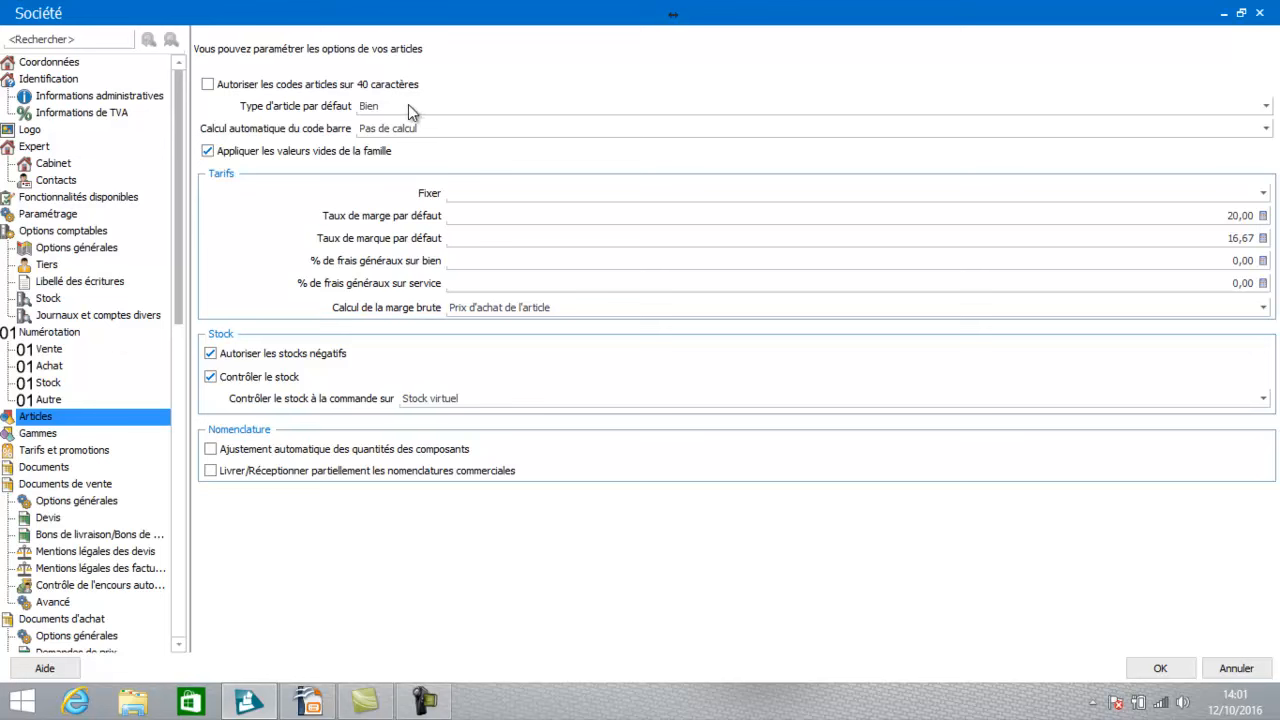
pyautogui.click(408, 106)
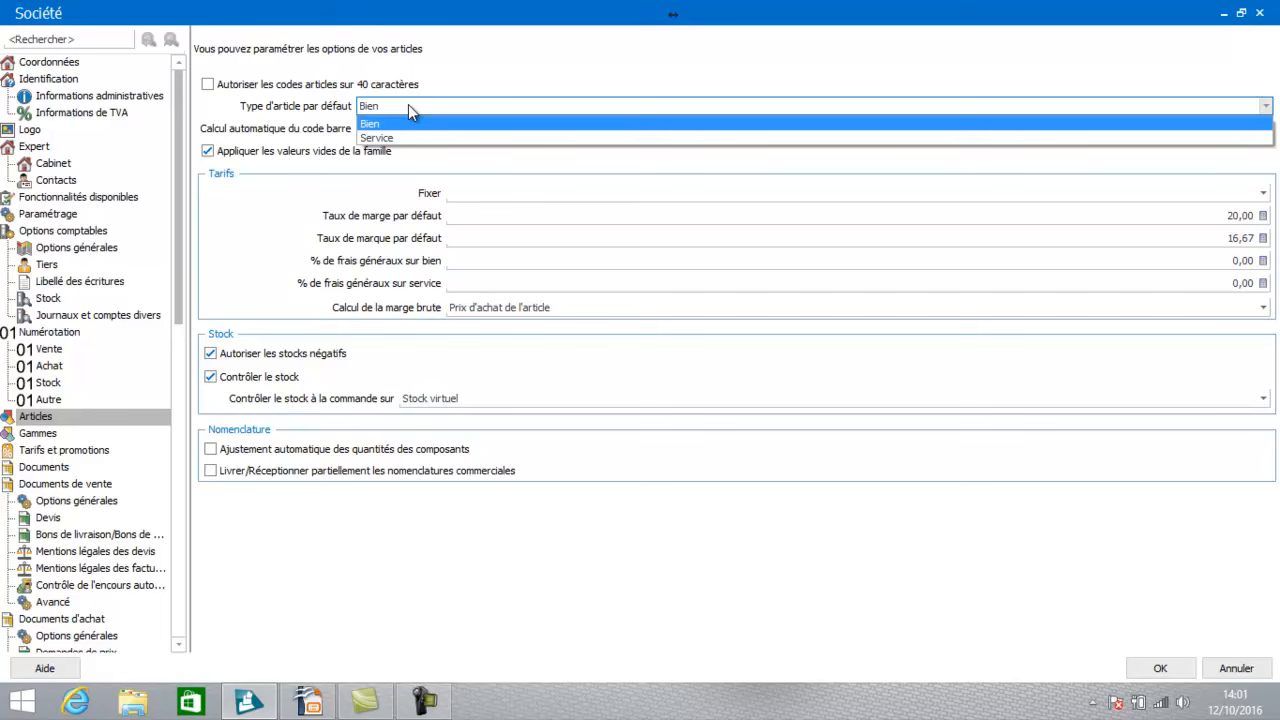
pyautogui.click(407, 123)
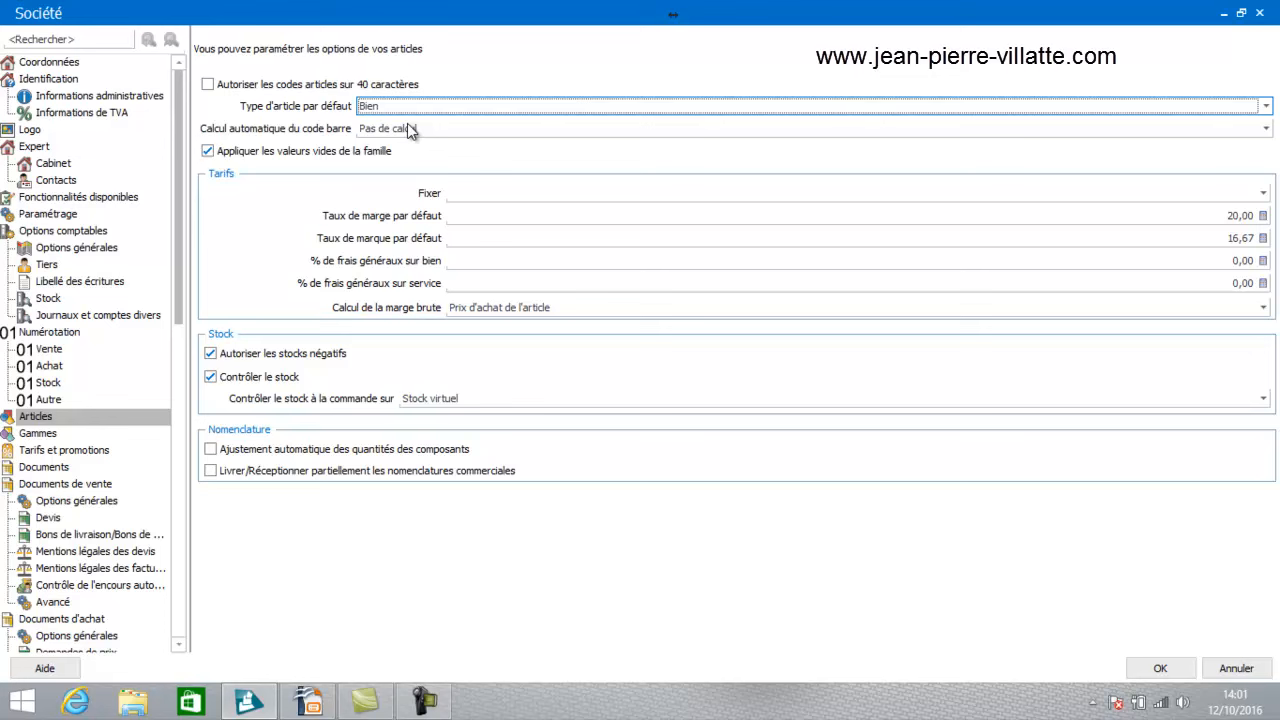
pyautogui.click(430, 106)
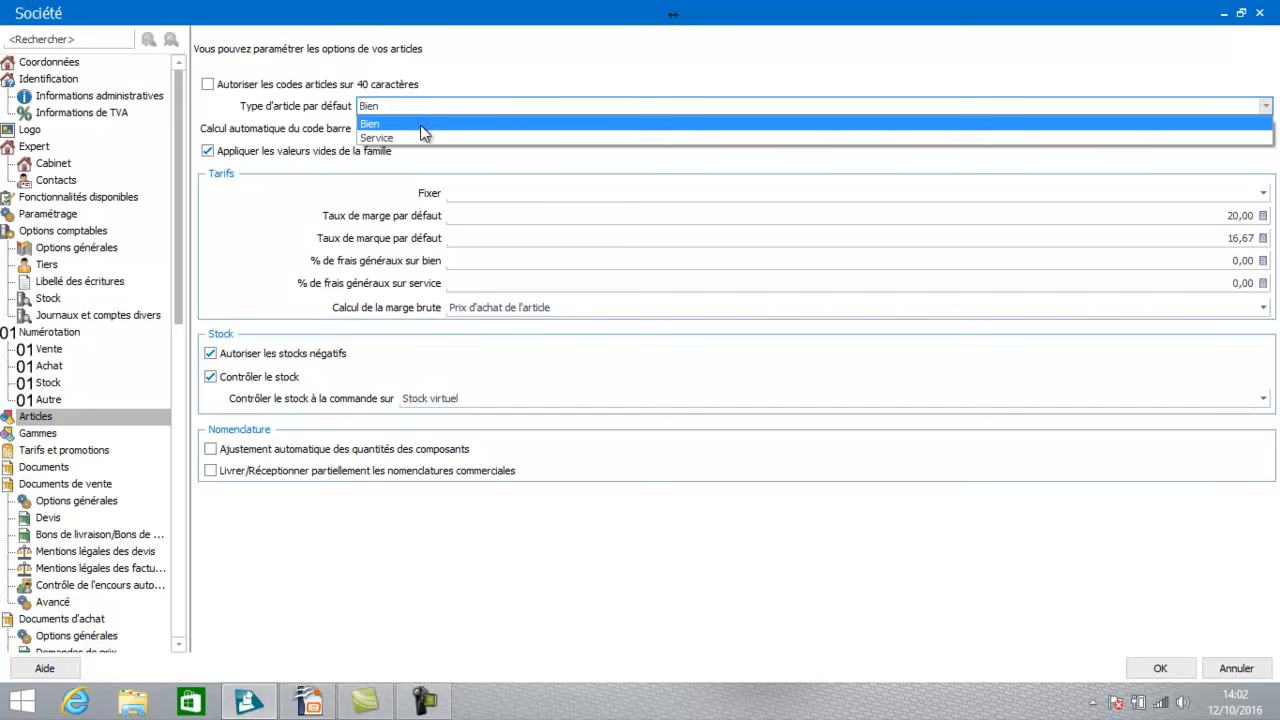
pyautogui.click(421, 125)
pyautogui.click(408, 106)
pyautogui.click(405, 129)
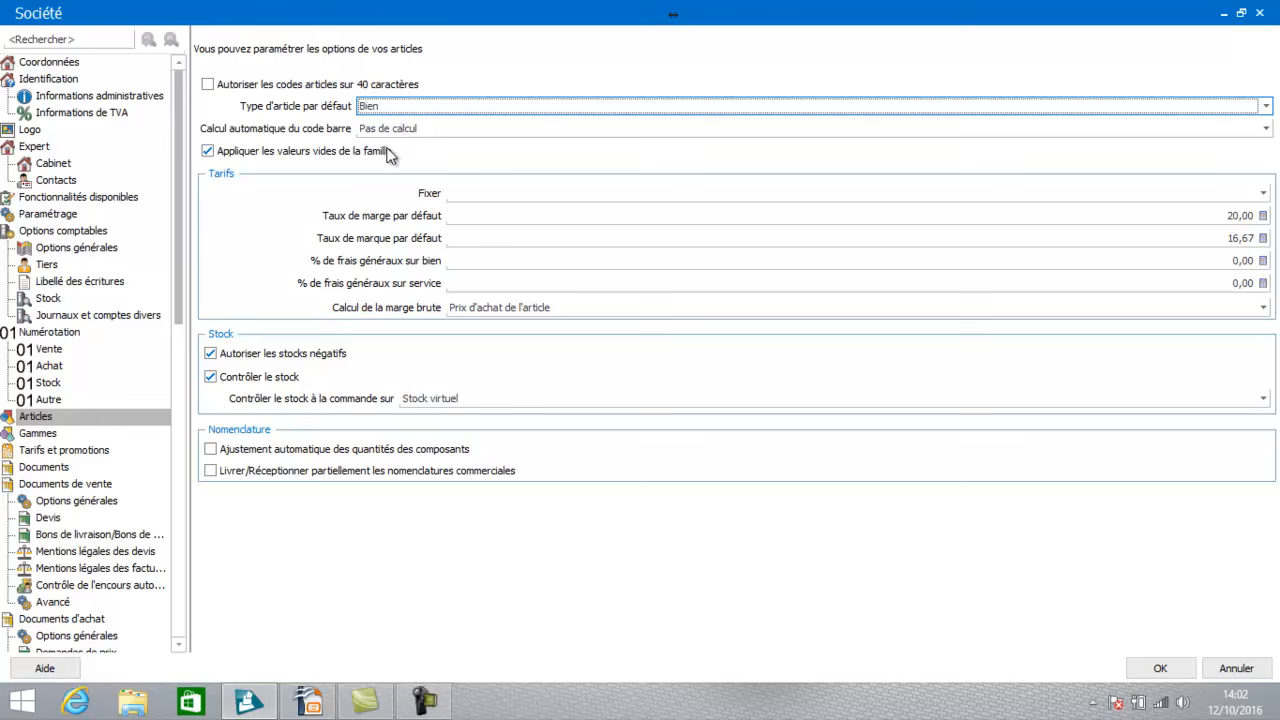
# Set the default Taux de marge and Taux de marque to 0 and base order stock control on Stock virtuel.
pyautogui.click(1208, 215)
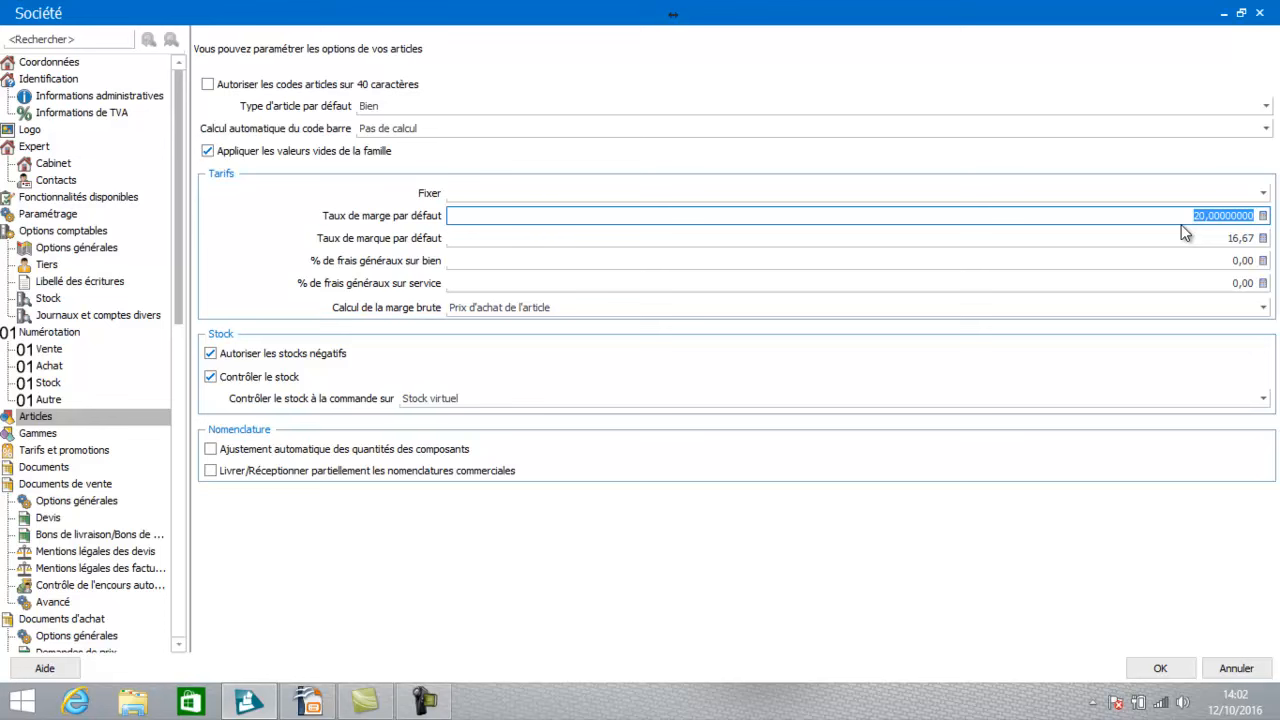
pyautogui.moveTo(1187, 218); pyautogui.dragTo(1279, 220)
pyautogui.press('Tab')
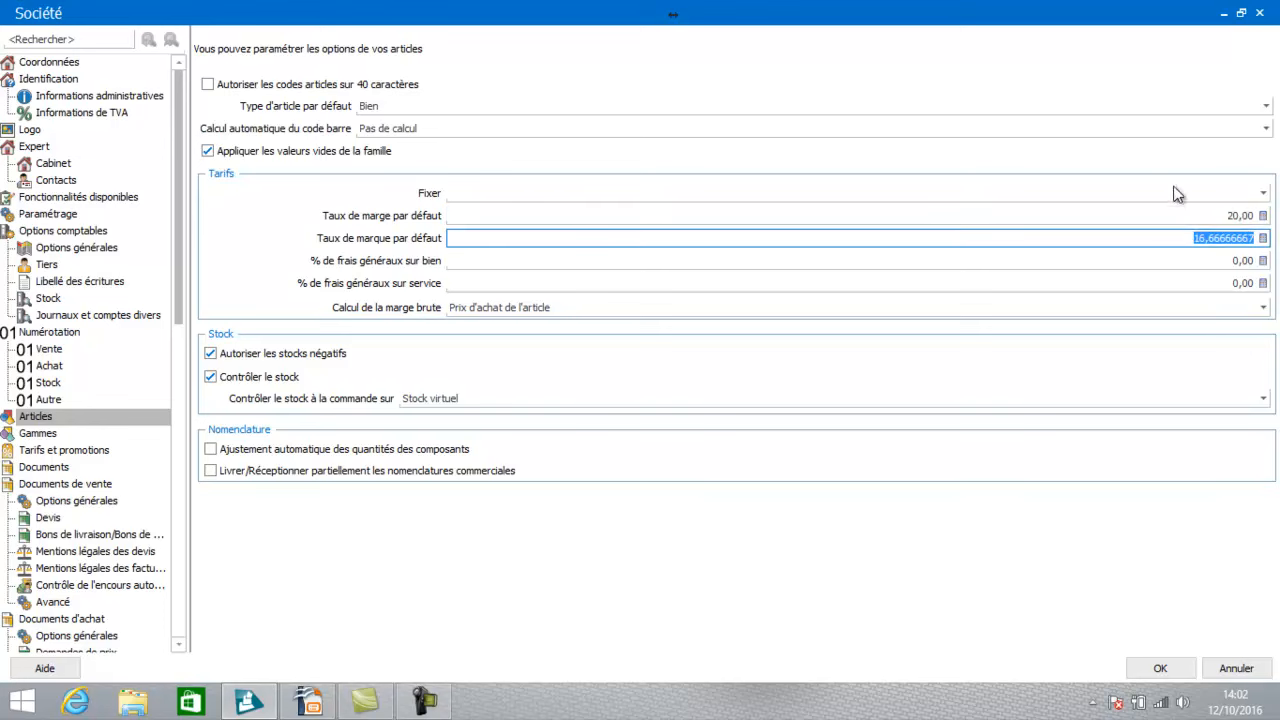
pyautogui.click(1221, 215)
pyautogui.doubleClick(1221, 215)
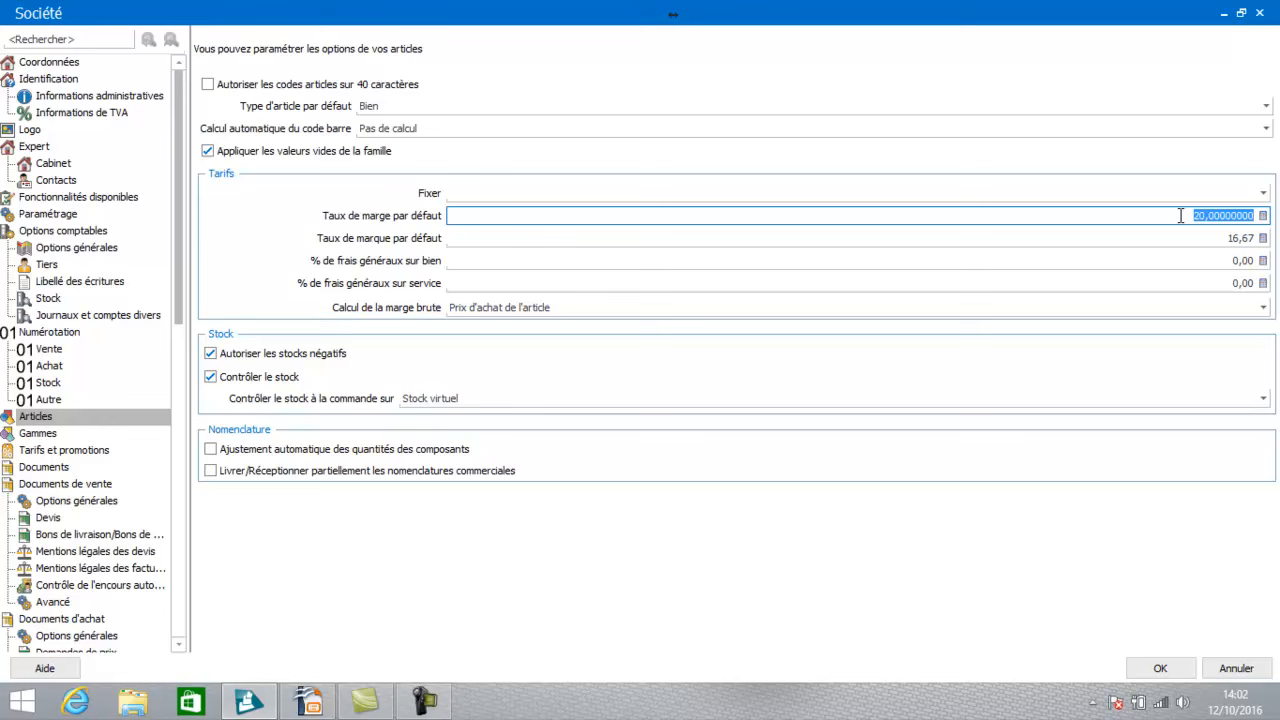
pyautogui.click(1263, 215)
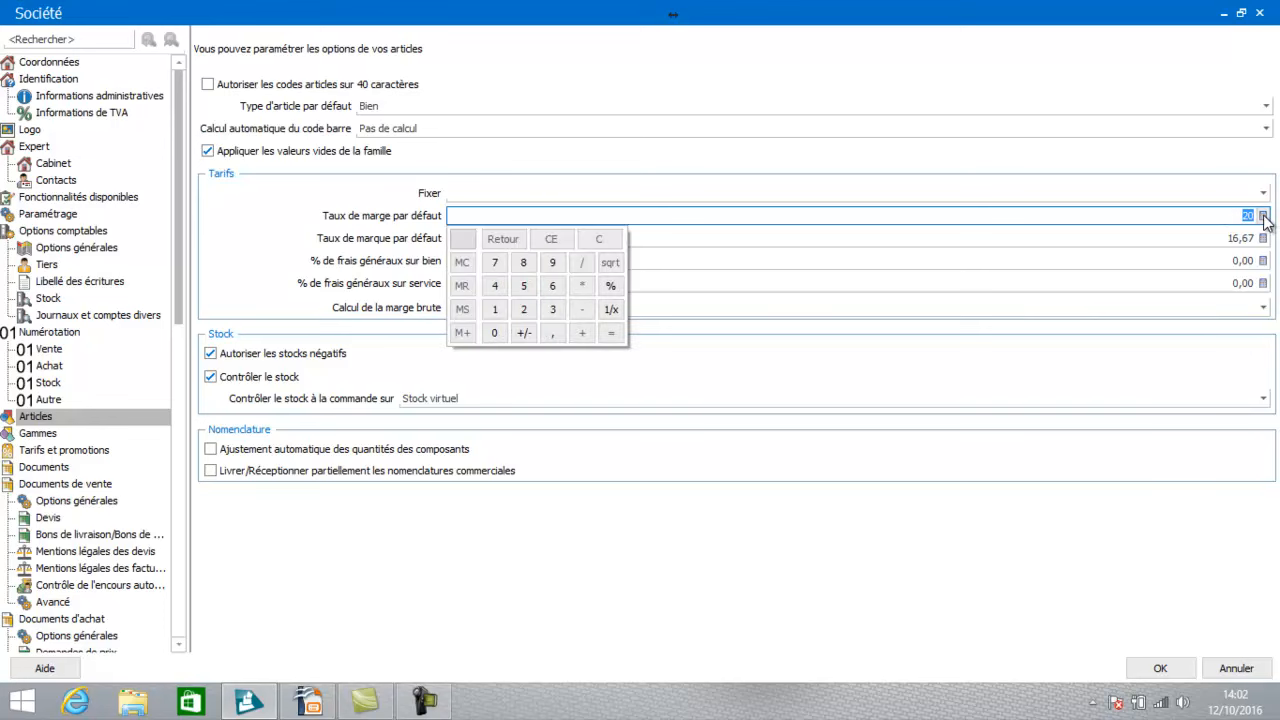
pyautogui.click(494, 333)
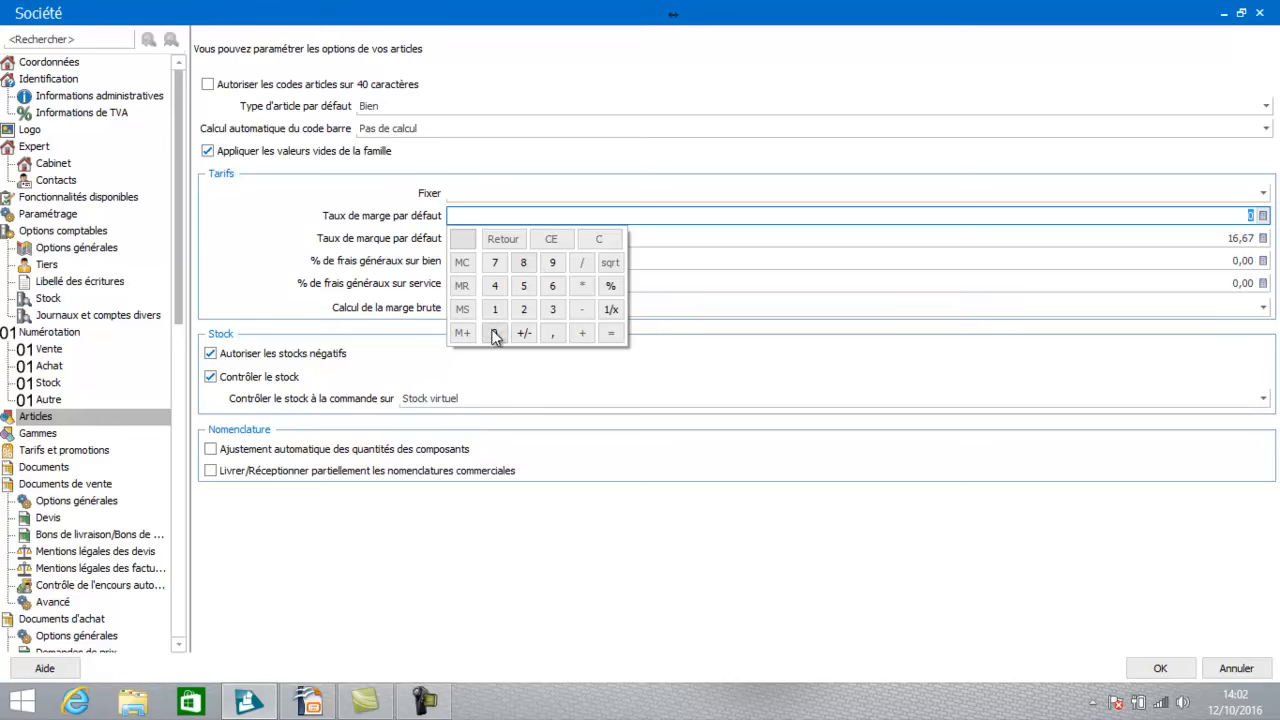
pyautogui.click(1265, 237)
pyautogui.click(1263, 238)
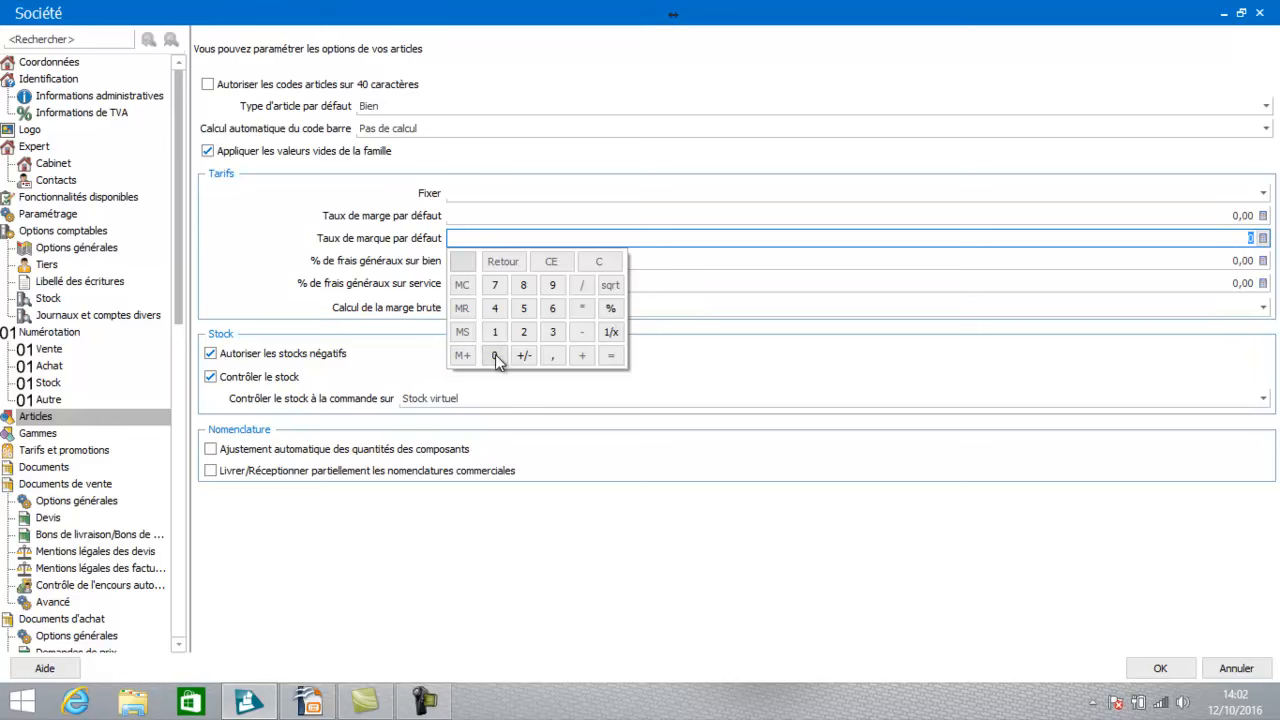
pyautogui.click(804, 357)
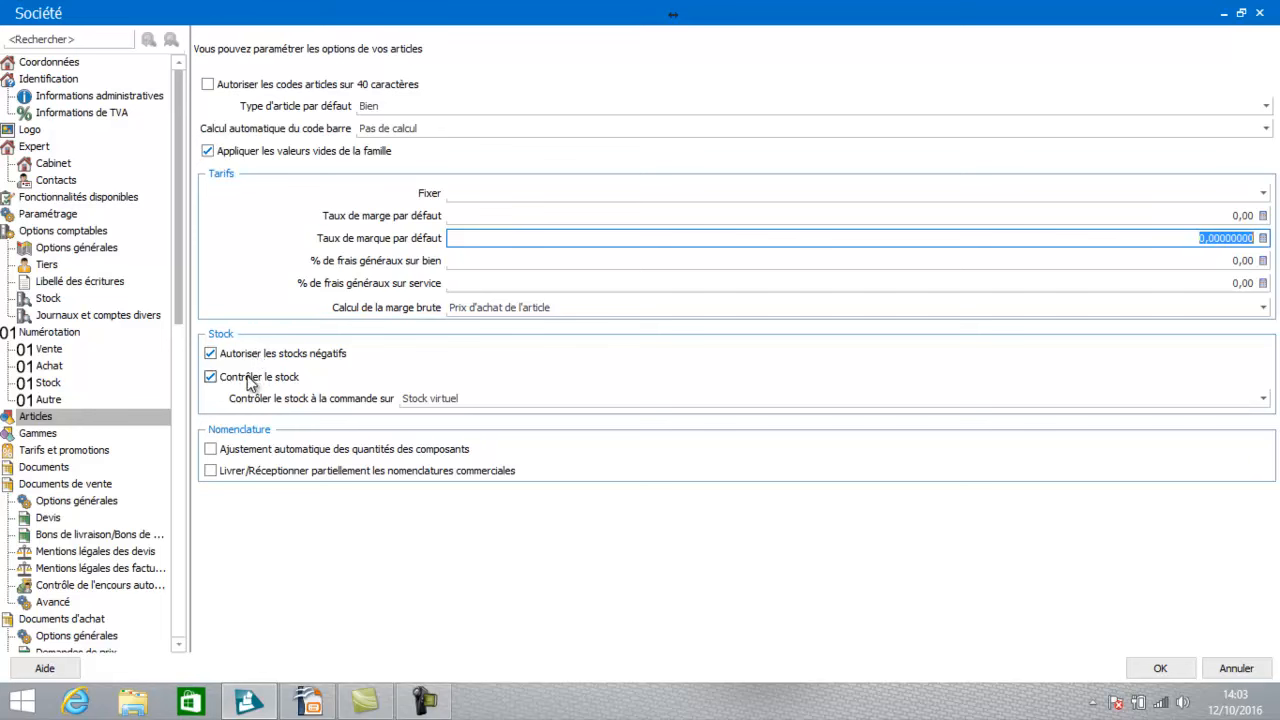
pyautogui.click(510, 402)
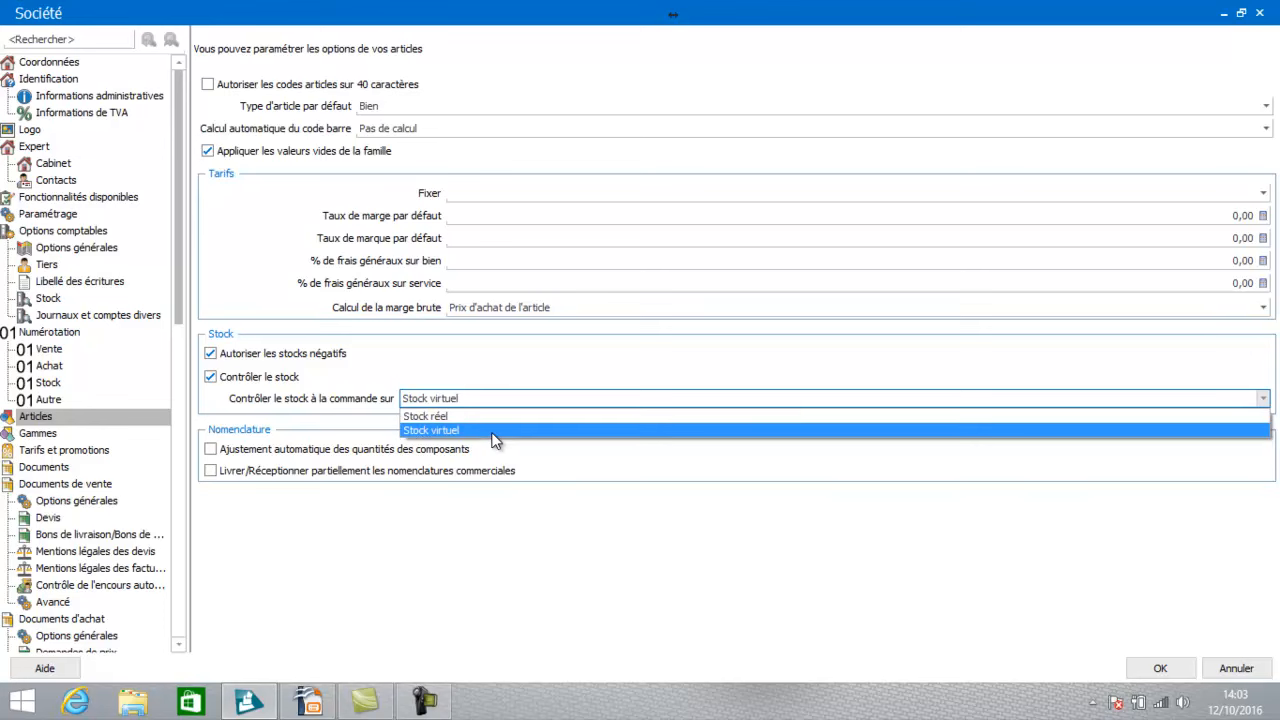
pyautogui.click(494, 431)
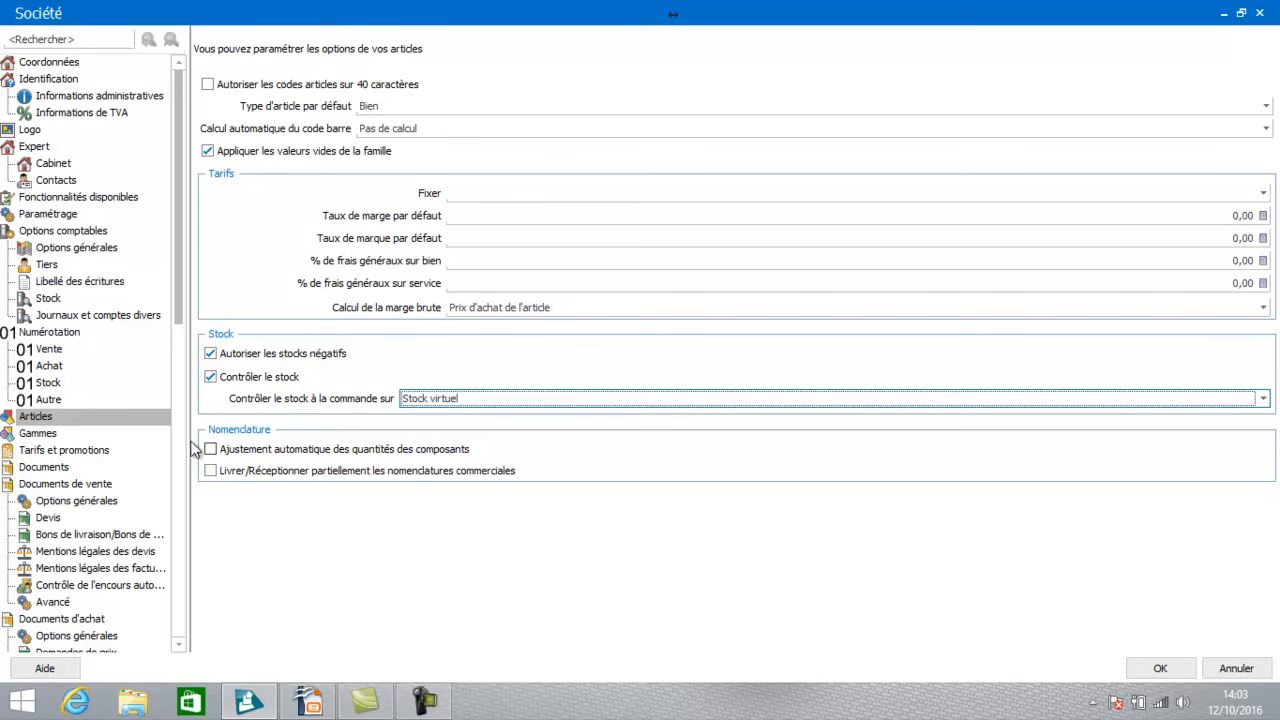
# Examine the options for product ranges (Gammes), the priority order of prices and promotions, and the general document options.
pyautogui.click(29, 437)
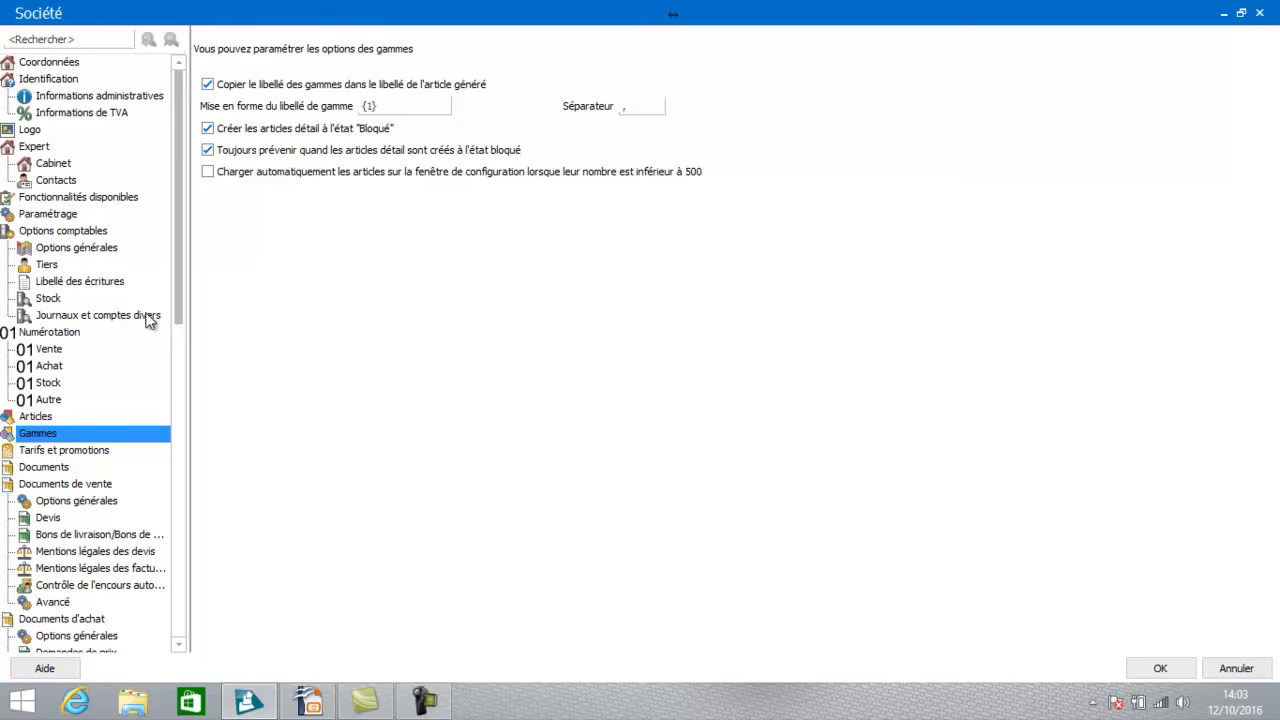
pyautogui.click(57, 452)
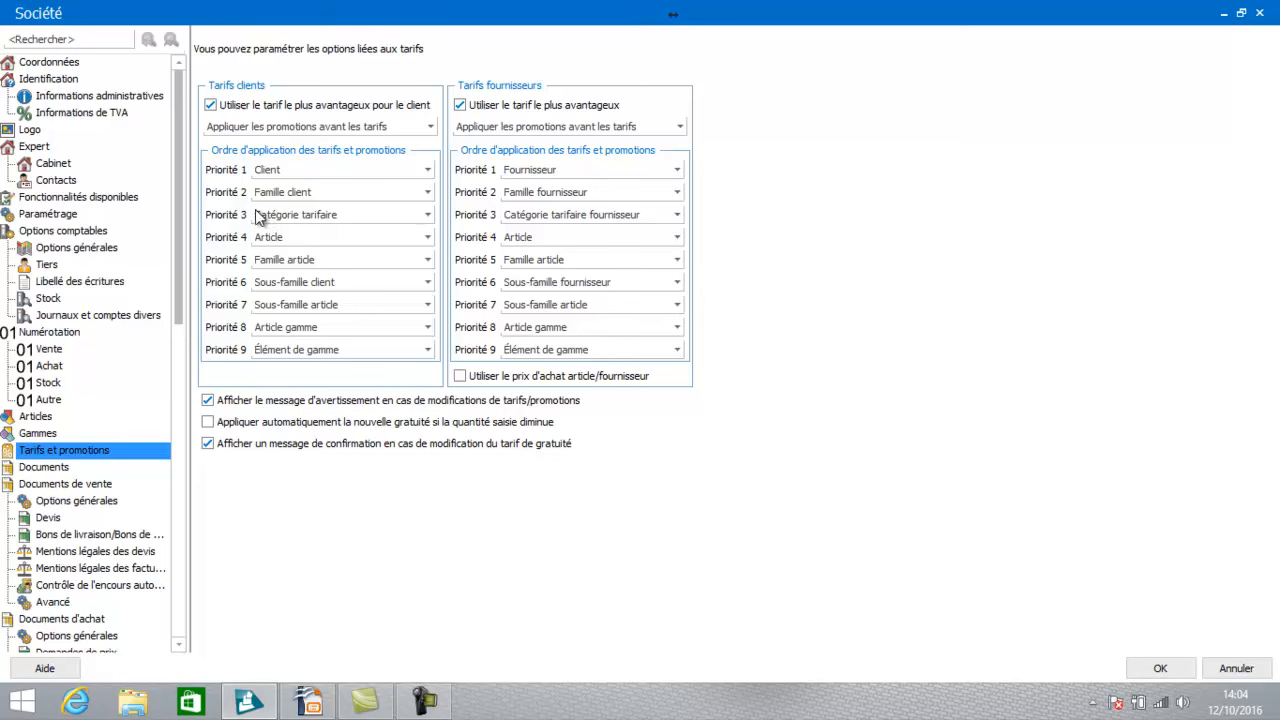
pyautogui.click(45, 467)
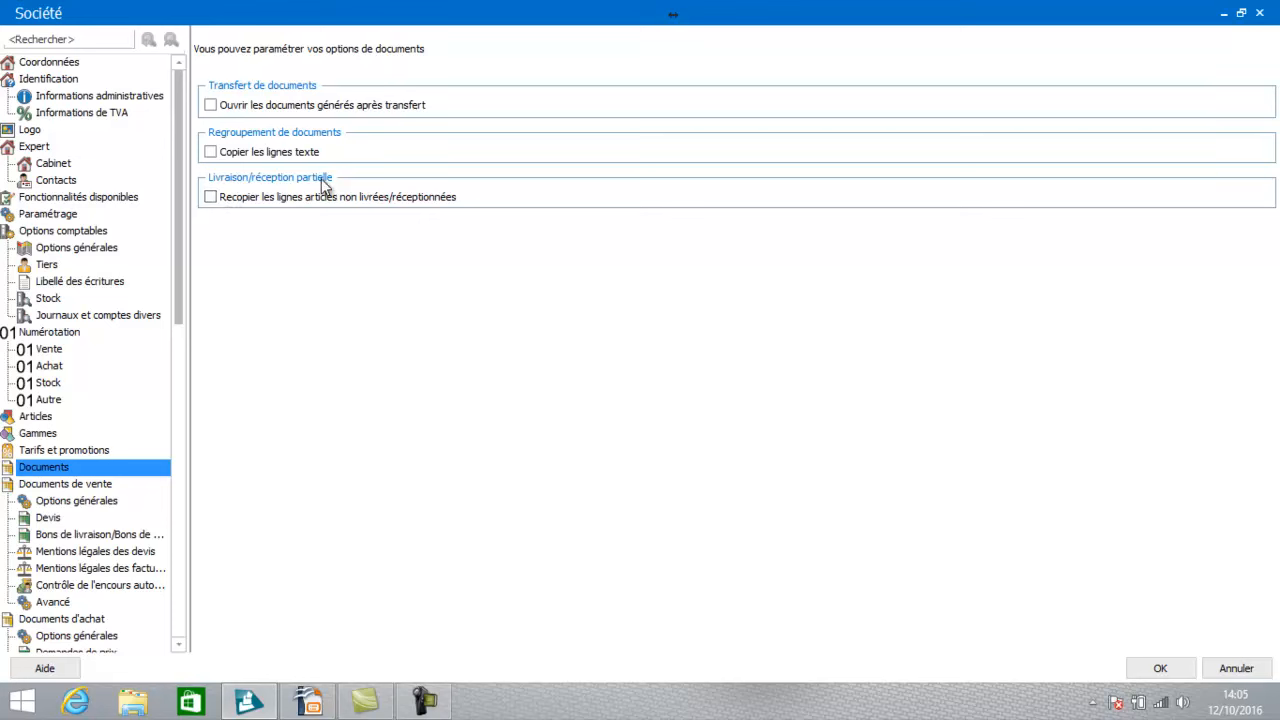
# In the general sales document options, enable automatic pointage when transferring an invoice to a credit note and keeping the line break in the "Transféré de" text.
pyautogui.click(80, 505)
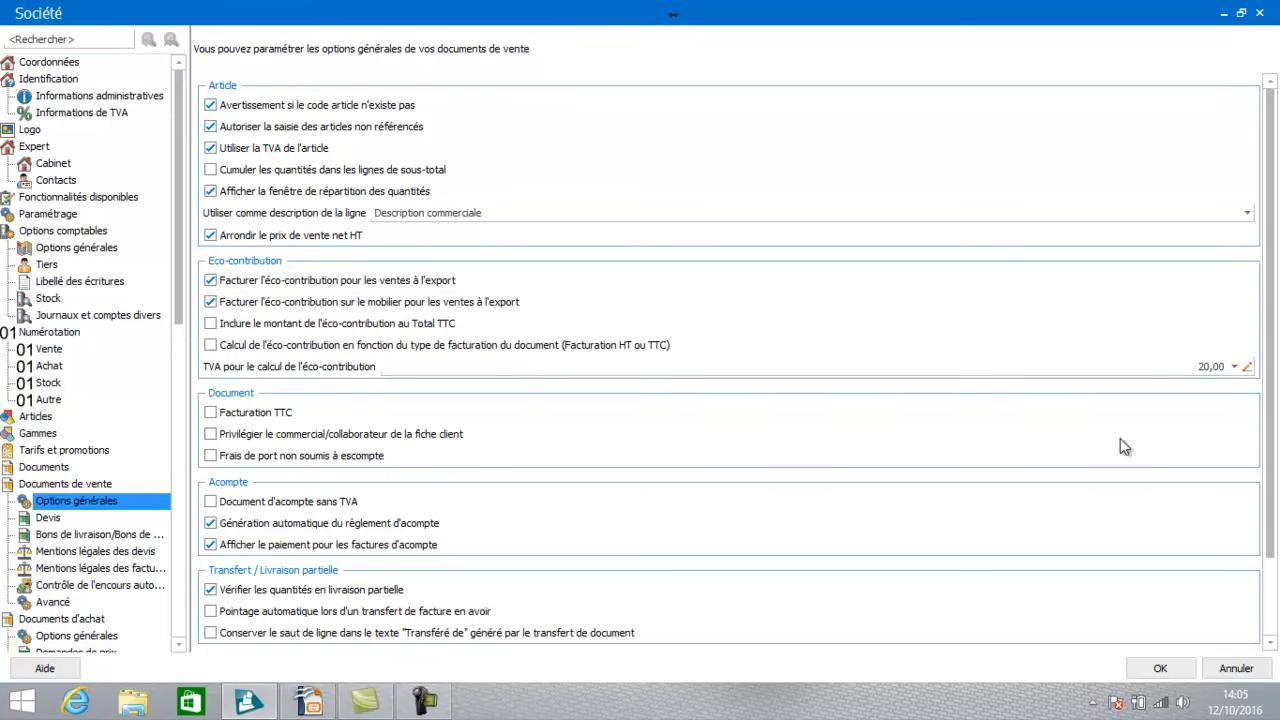
pyautogui.moveTo(1272, 440); pyautogui.dragTo(1274, 506)
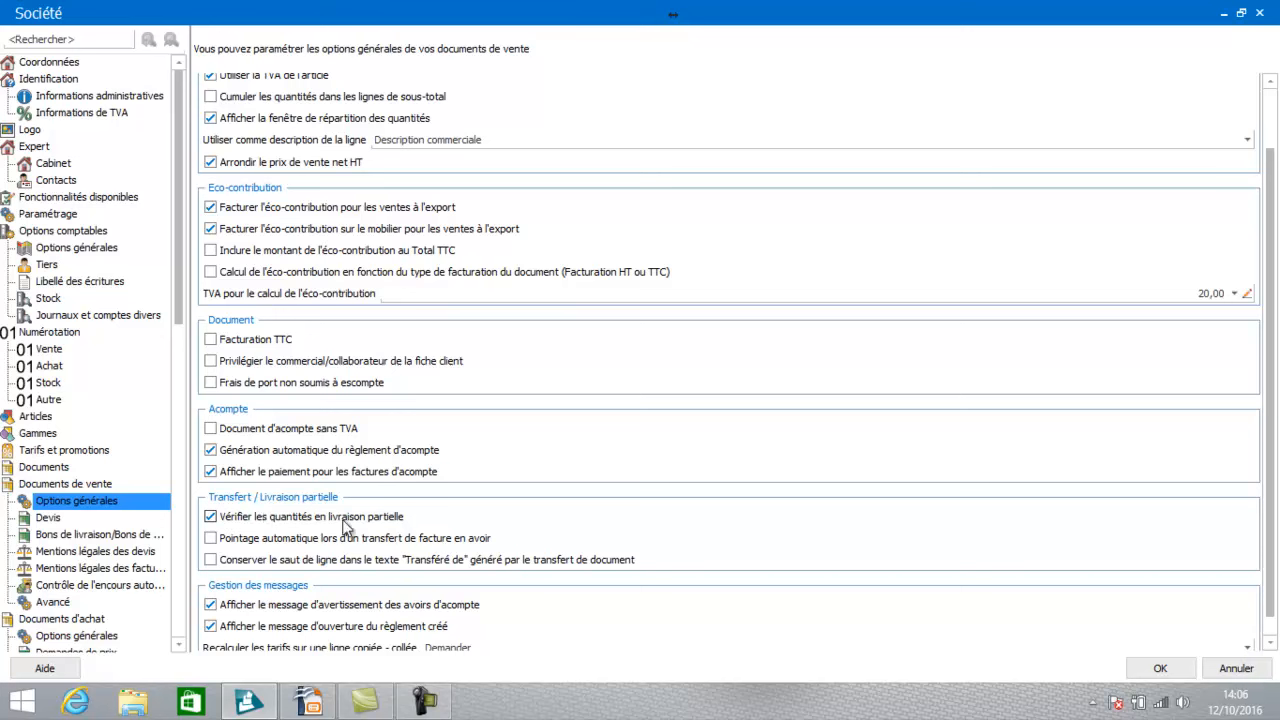
pyautogui.click(211, 540)
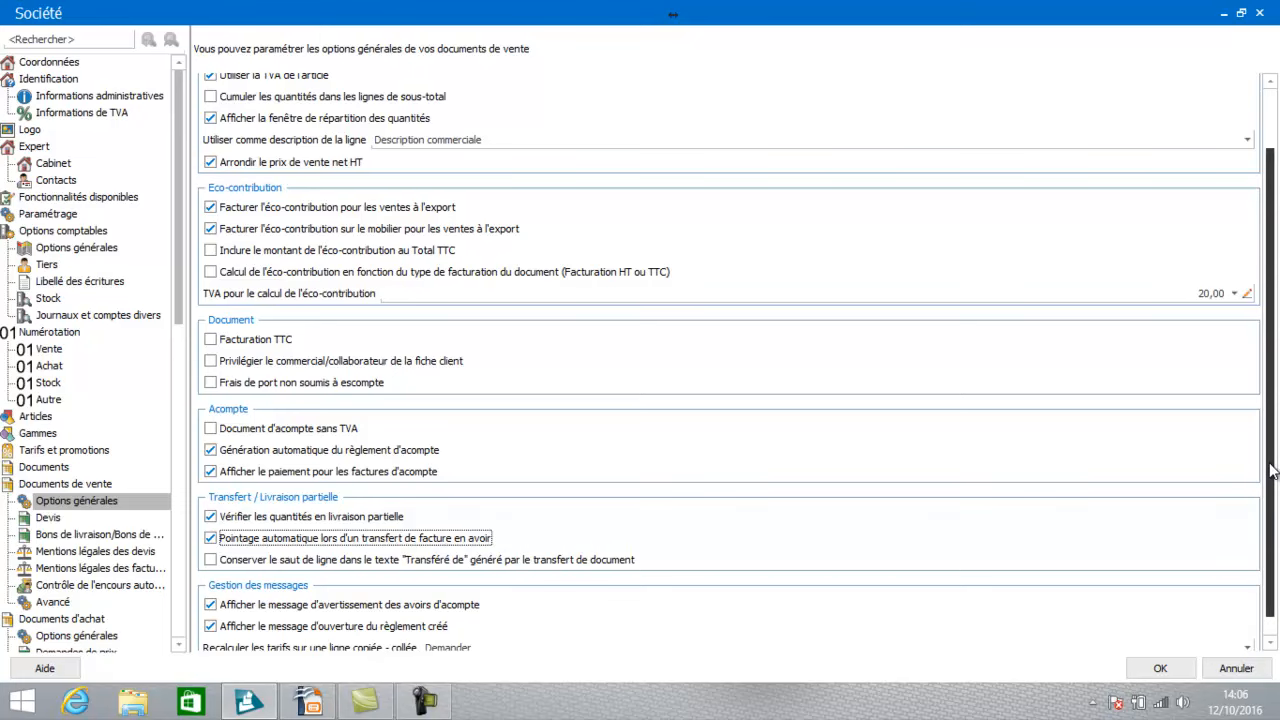
pyautogui.scroll(-1, 1273, 470)
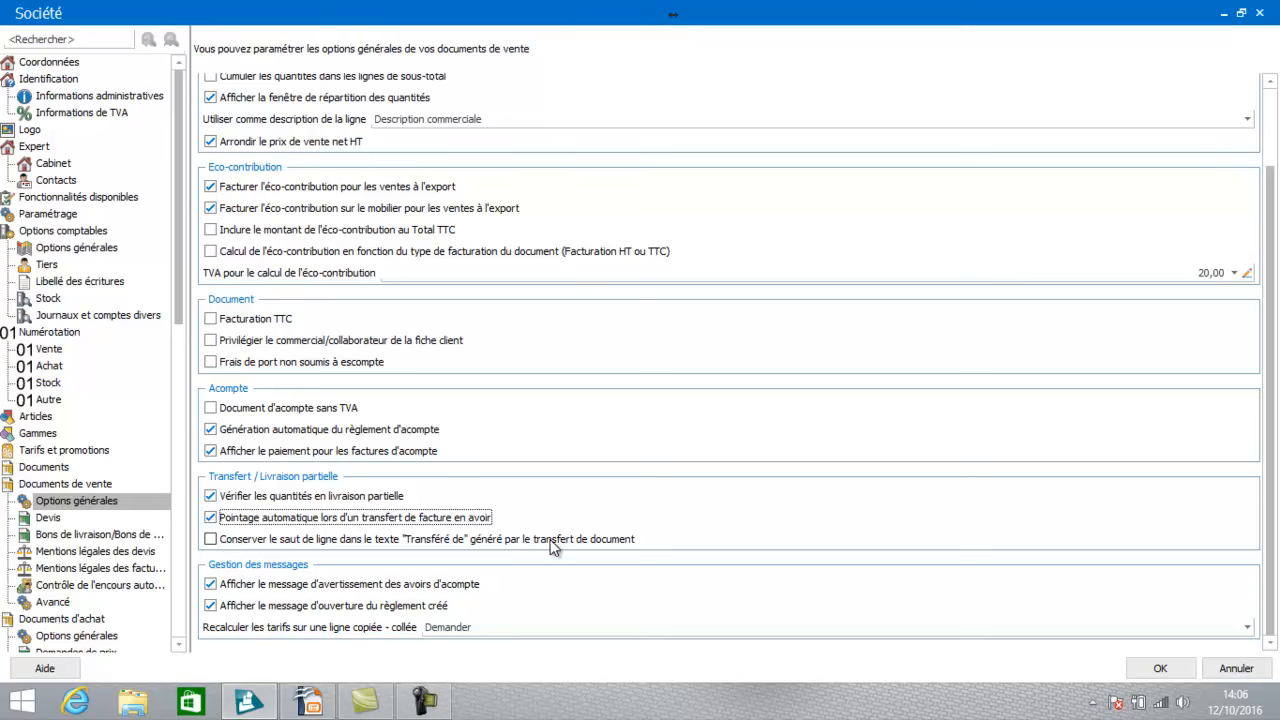
pyautogui.click(212, 540)
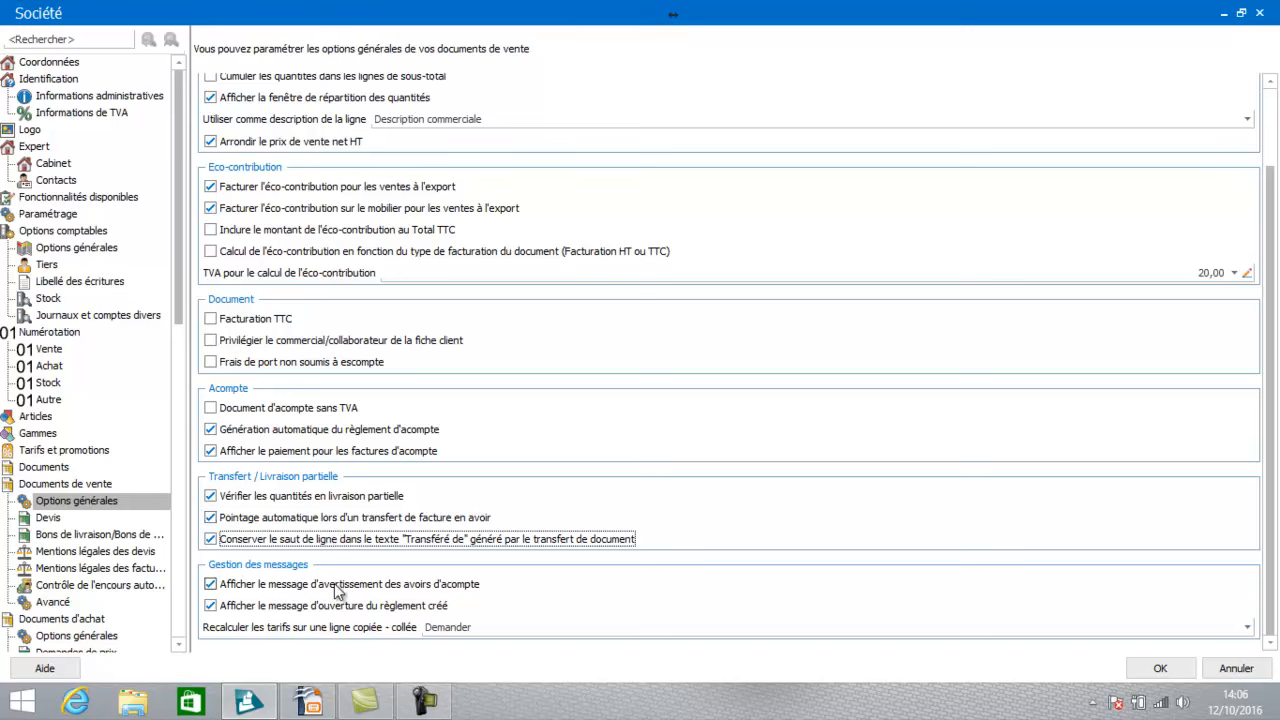
# Review the quote states, delivery and return note states, legal mentions for quotes and invoices, and credit limit control for sales documents.
pyautogui.click(46, 524)
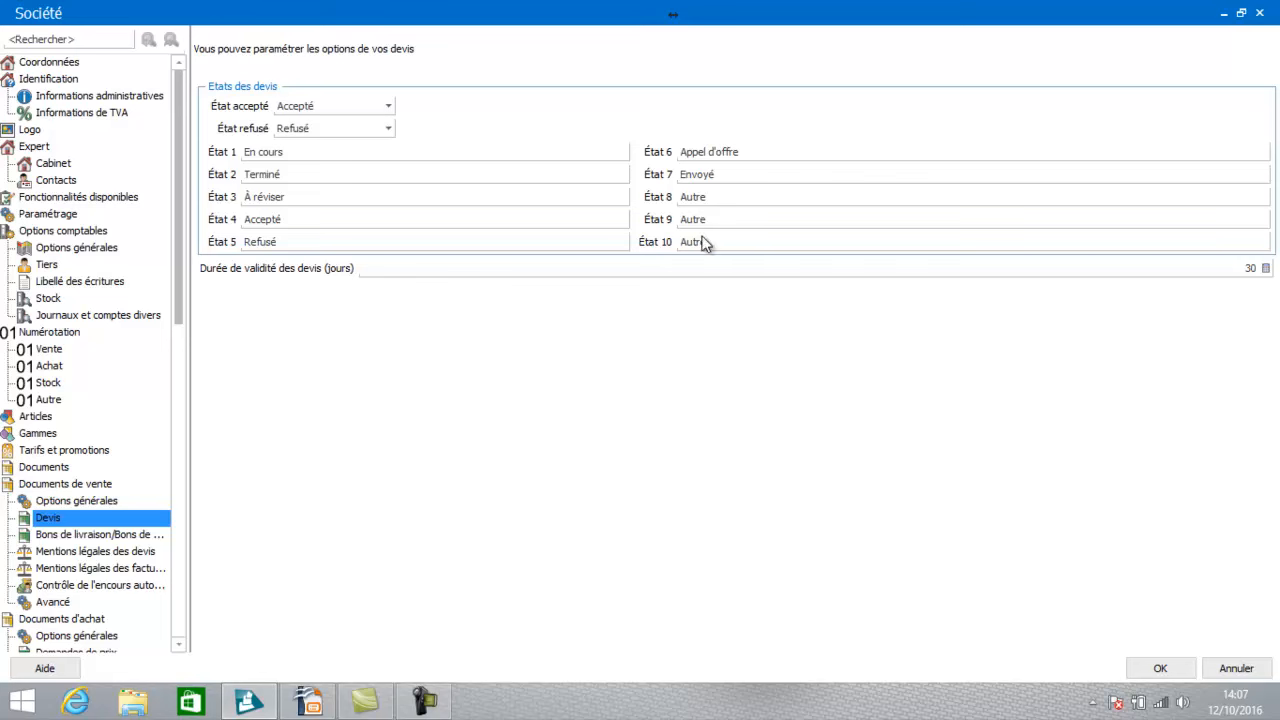
pyautogui.click(726, 196)
pyautogui.moveTo(726, 196); pyautogui.dragTo(679, 199)
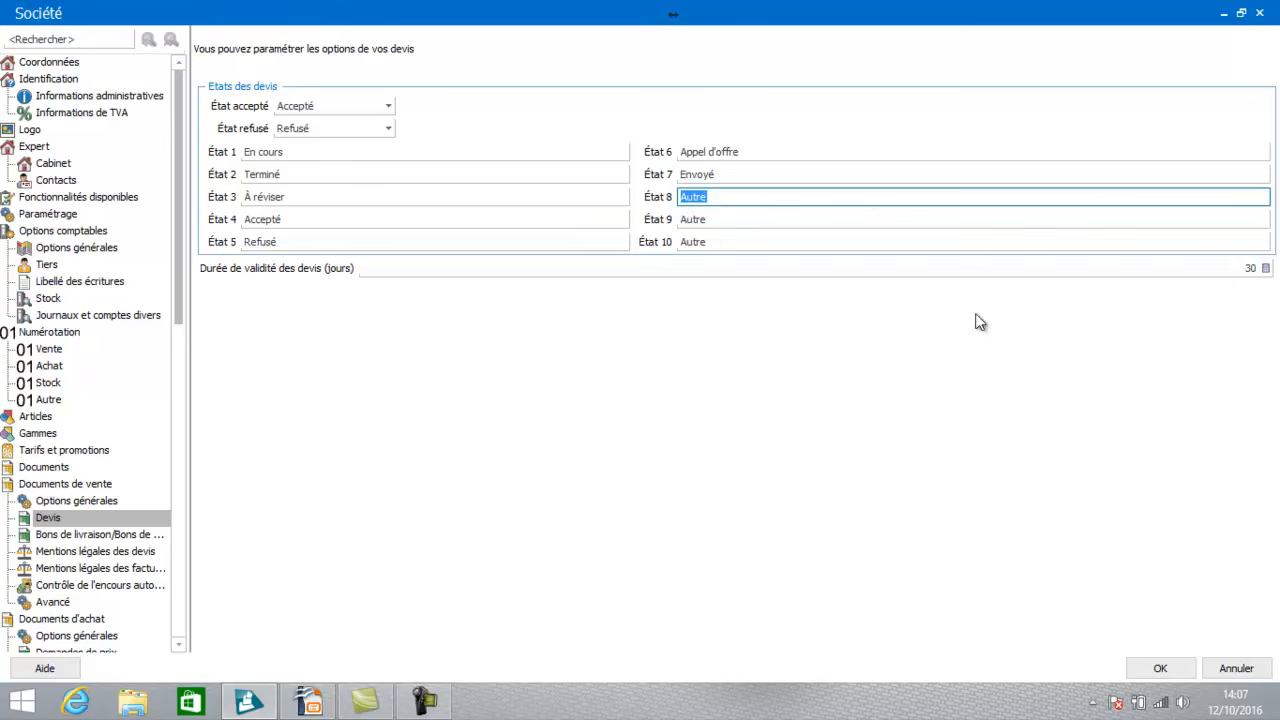
pyautogui.click(45, 541)
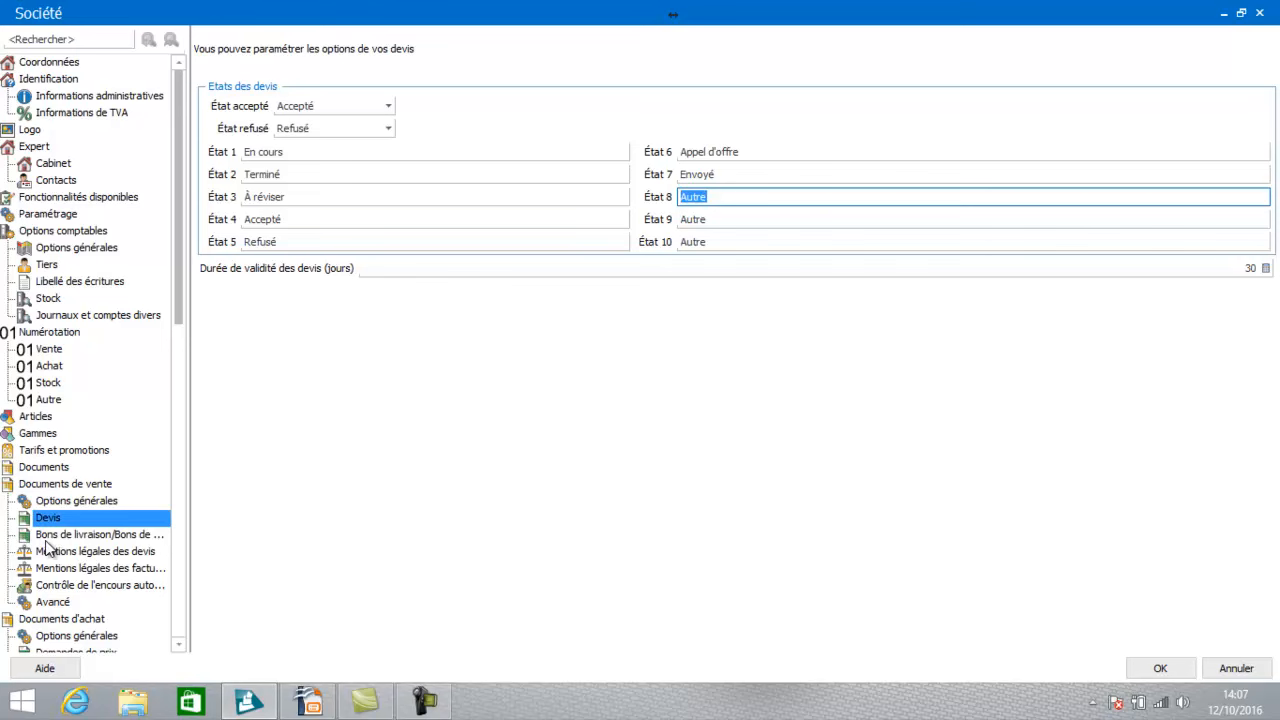
pyautogui.click(45, 540)
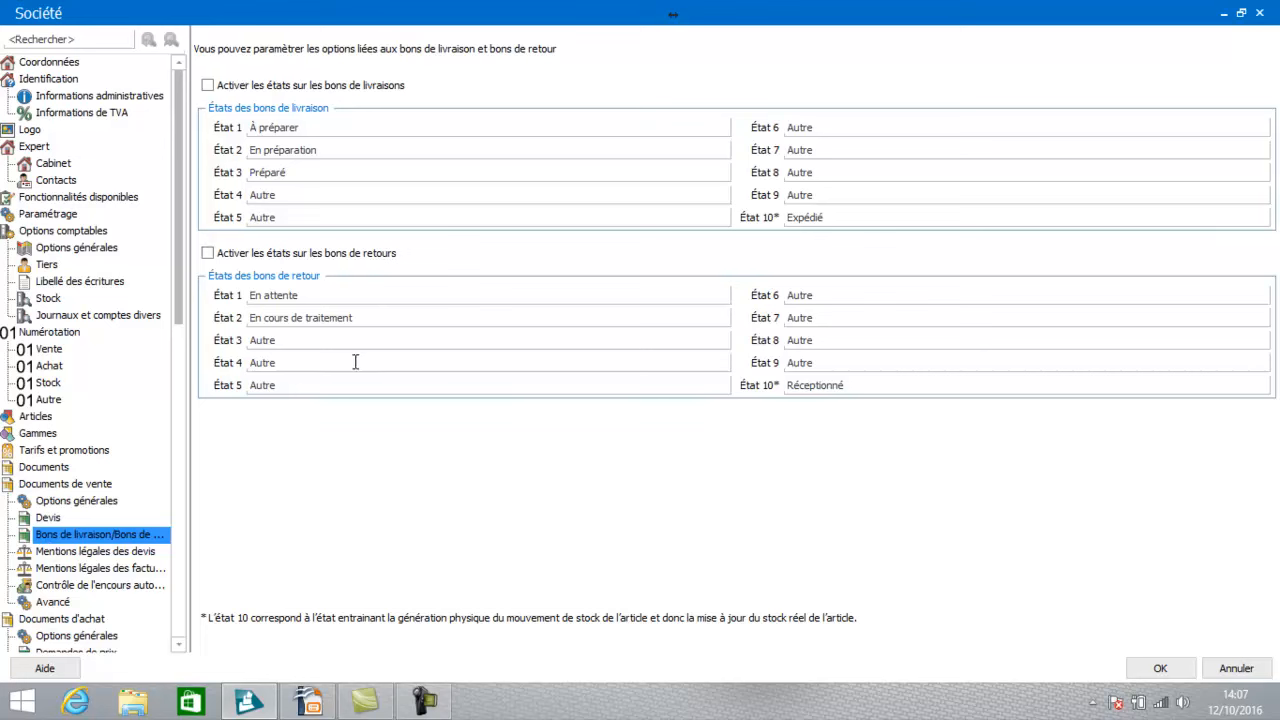
pyautogui.moveTo(178, 300); pyautogui.dragTo(178, 395)
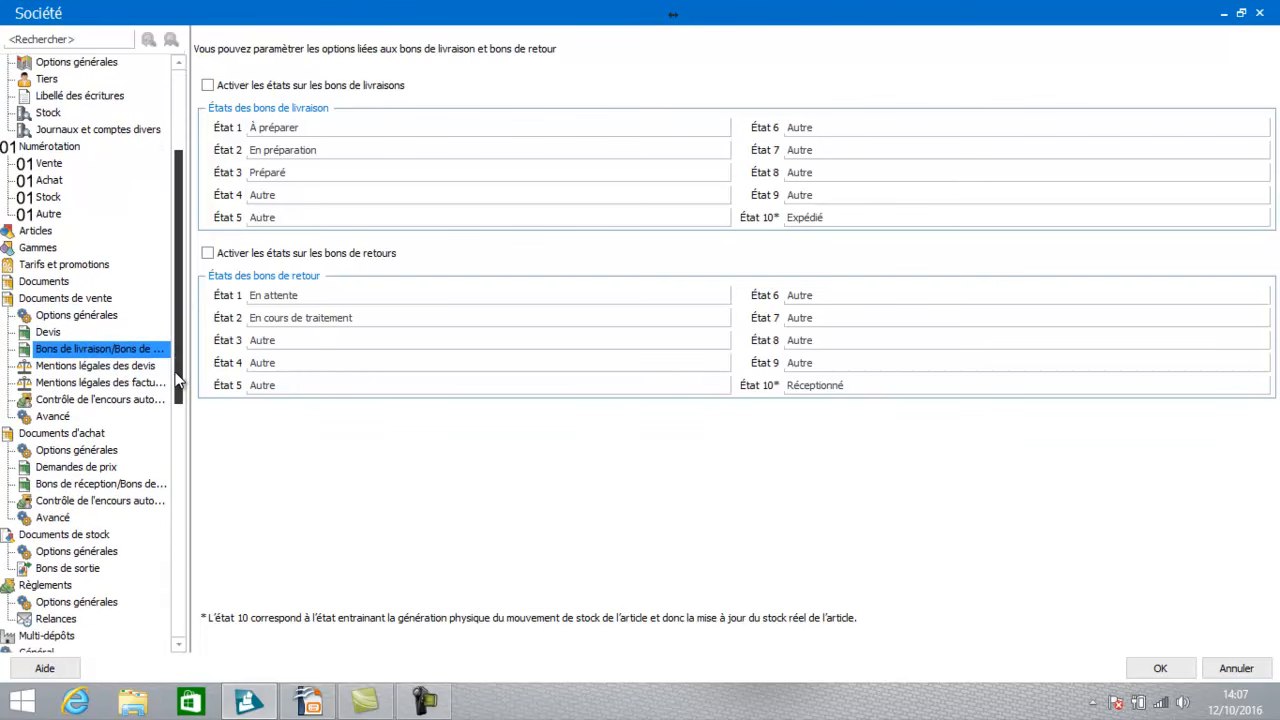
pyautogui.click(118, 368)
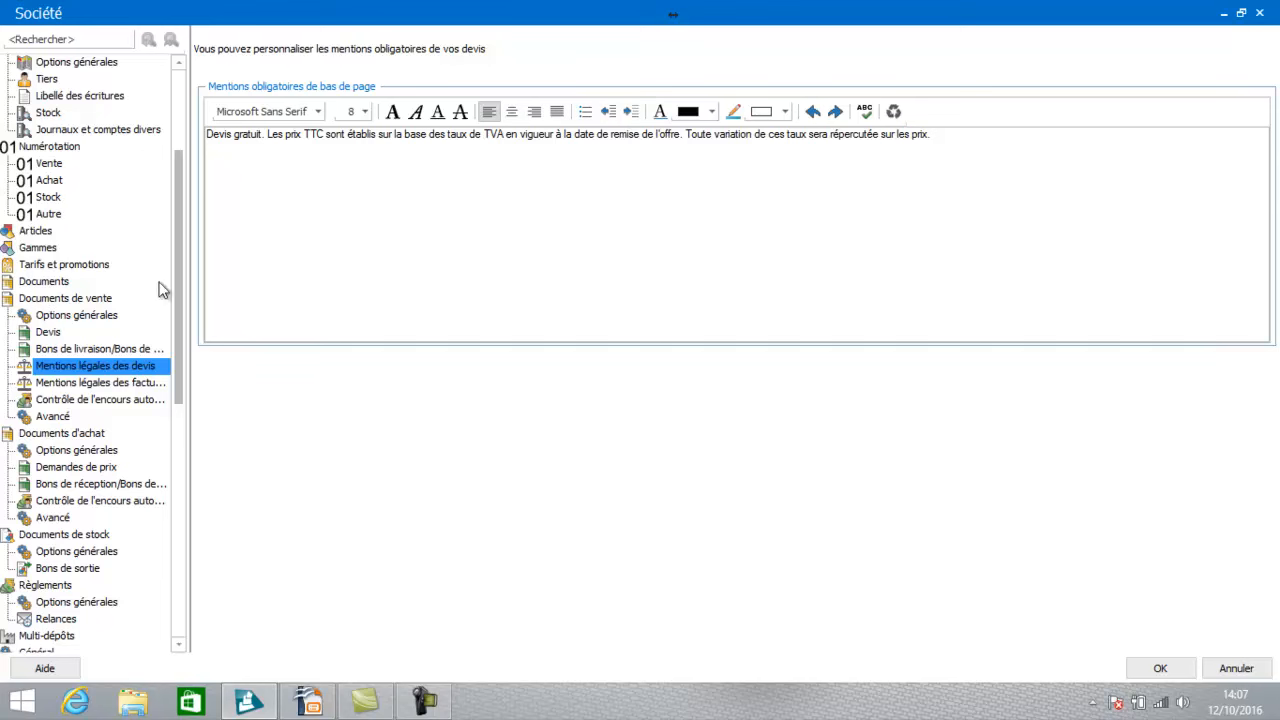
pyautogui.click(80, 388)
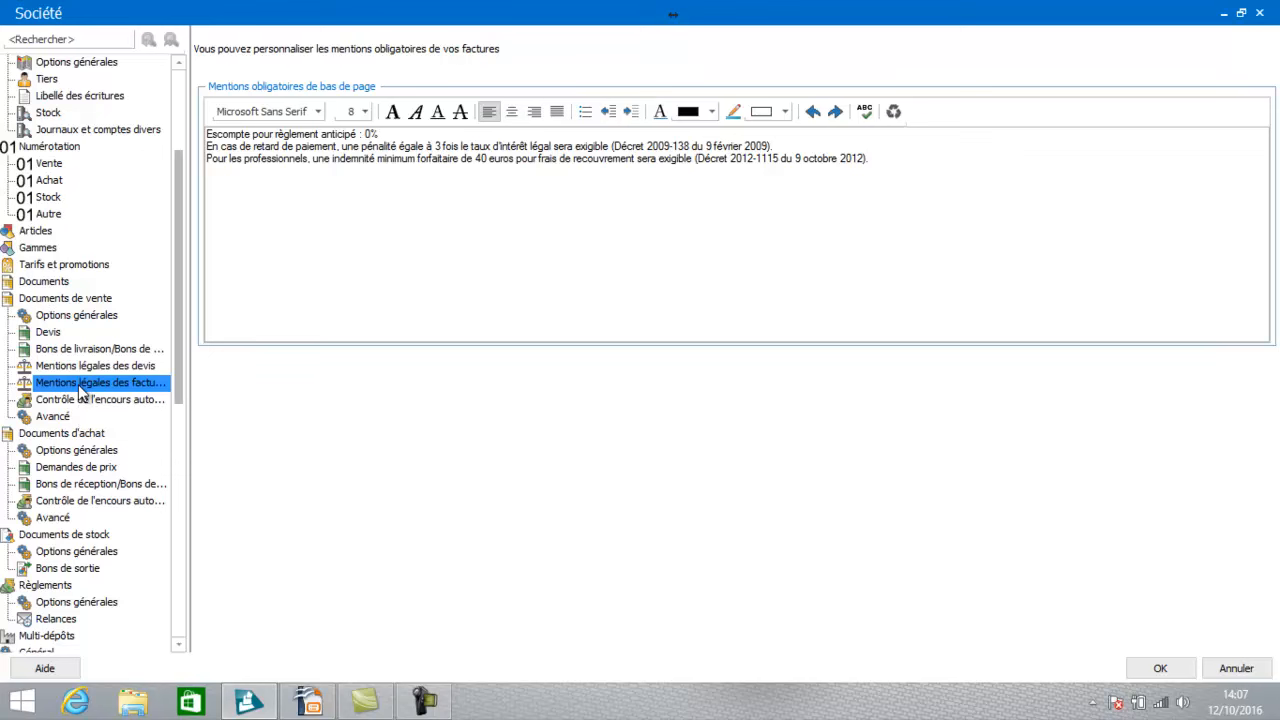
pyautogui.click(79, 401)
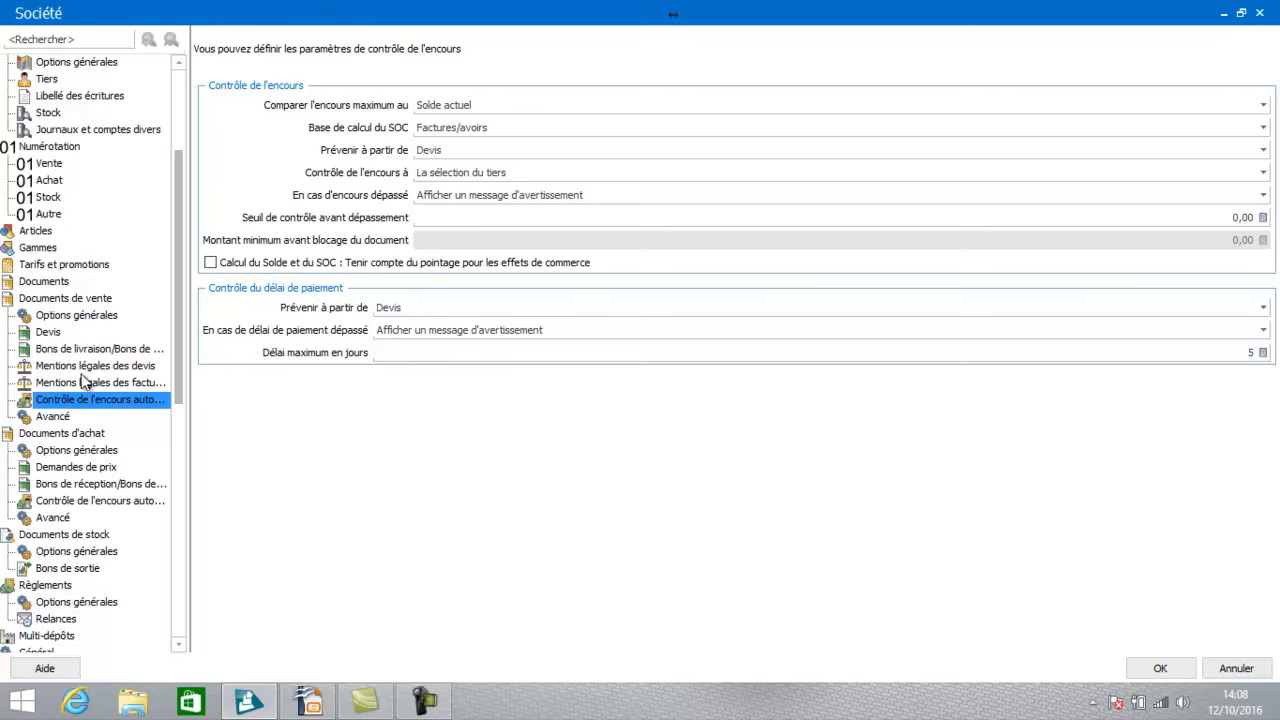
# In the advanced sales document options, choose Non for Actualiser les prix de vente on duplication.
pyautogui.click(42, 420)
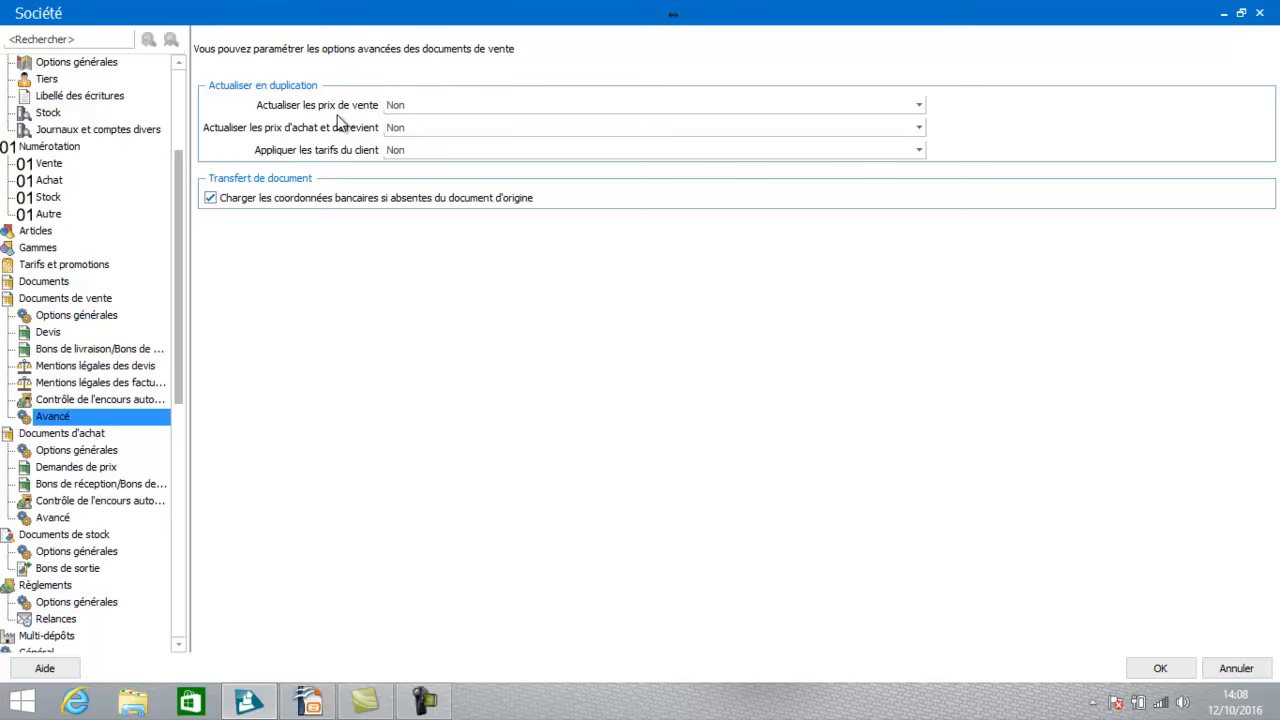
pyautogui.click(400, 108)
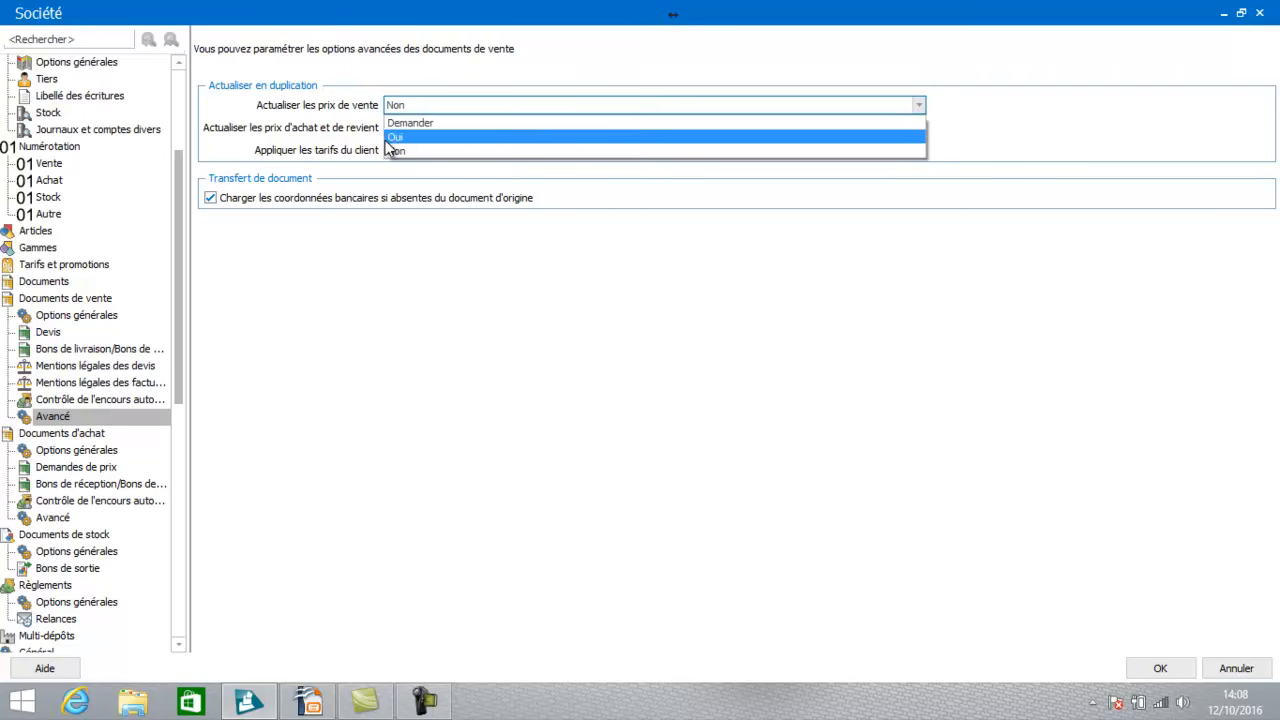
pyautogui.click(395, 150)
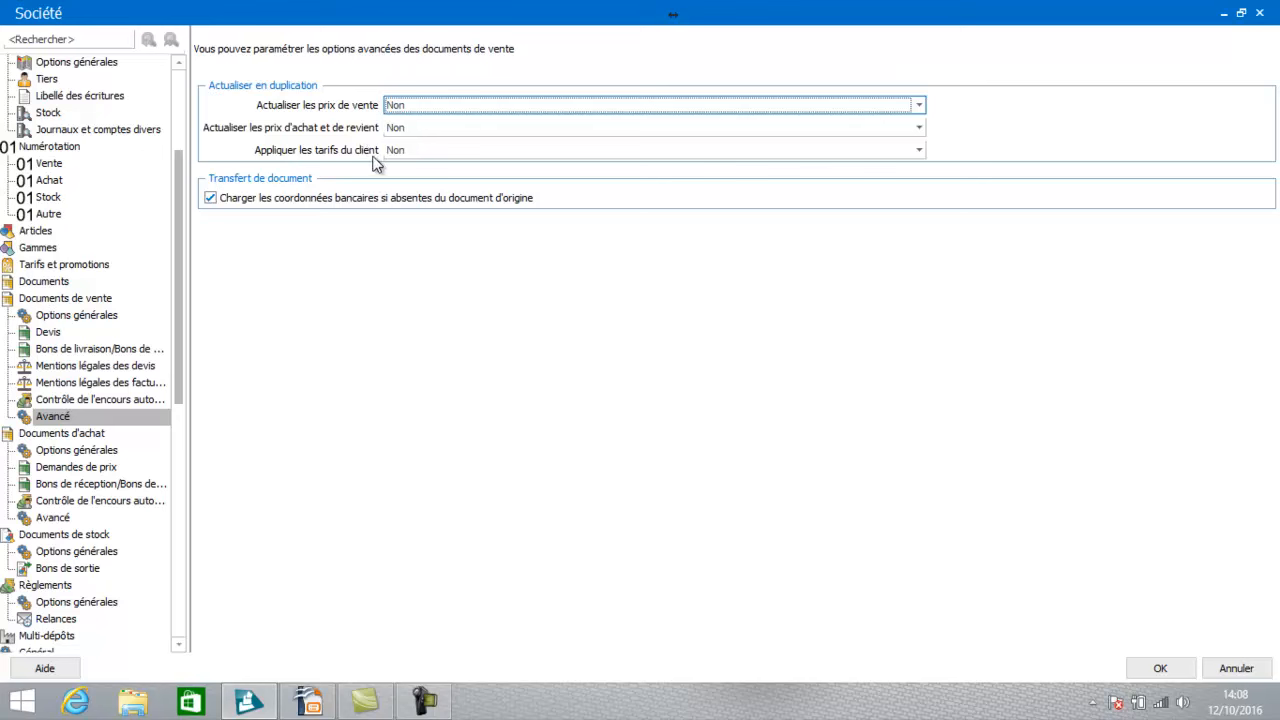
# Examine the purchase document settings: general options, price request states, reception and return note states, credit limit control and advanced options.
pyautogui.click(58, 453)
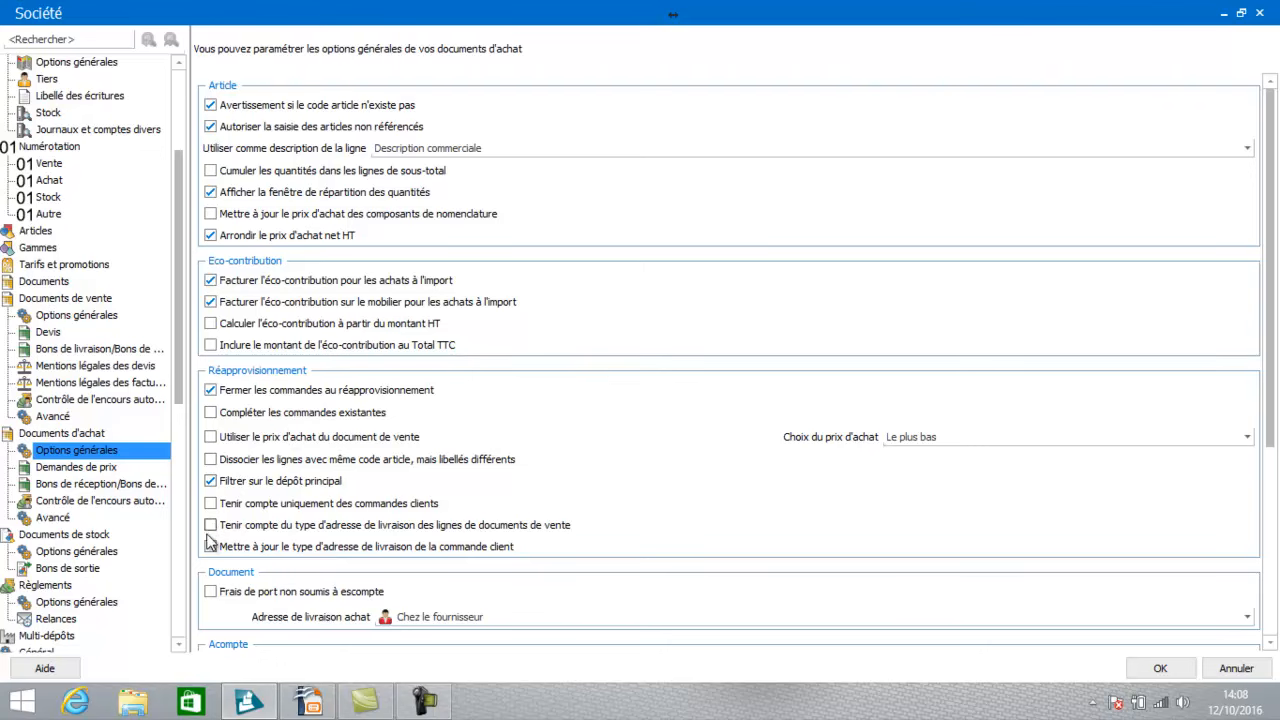
pyautogui.click(90, 470)
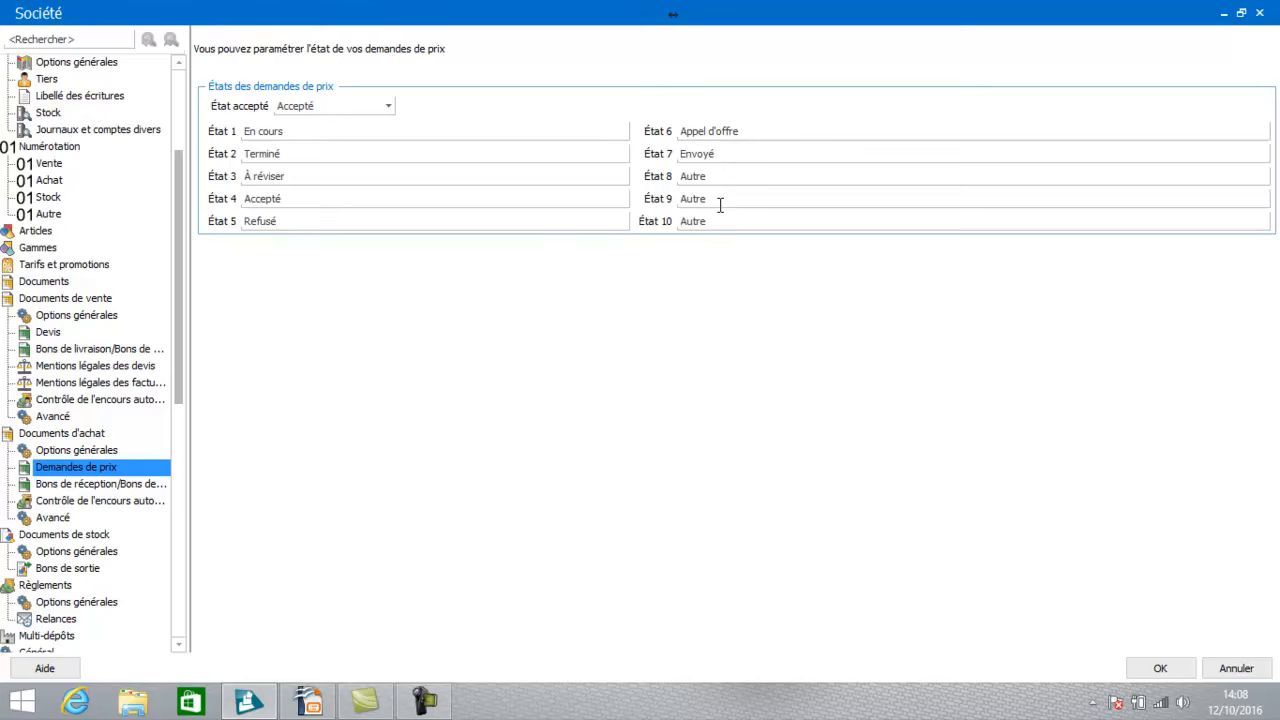
pyautogui.click(107, 485)
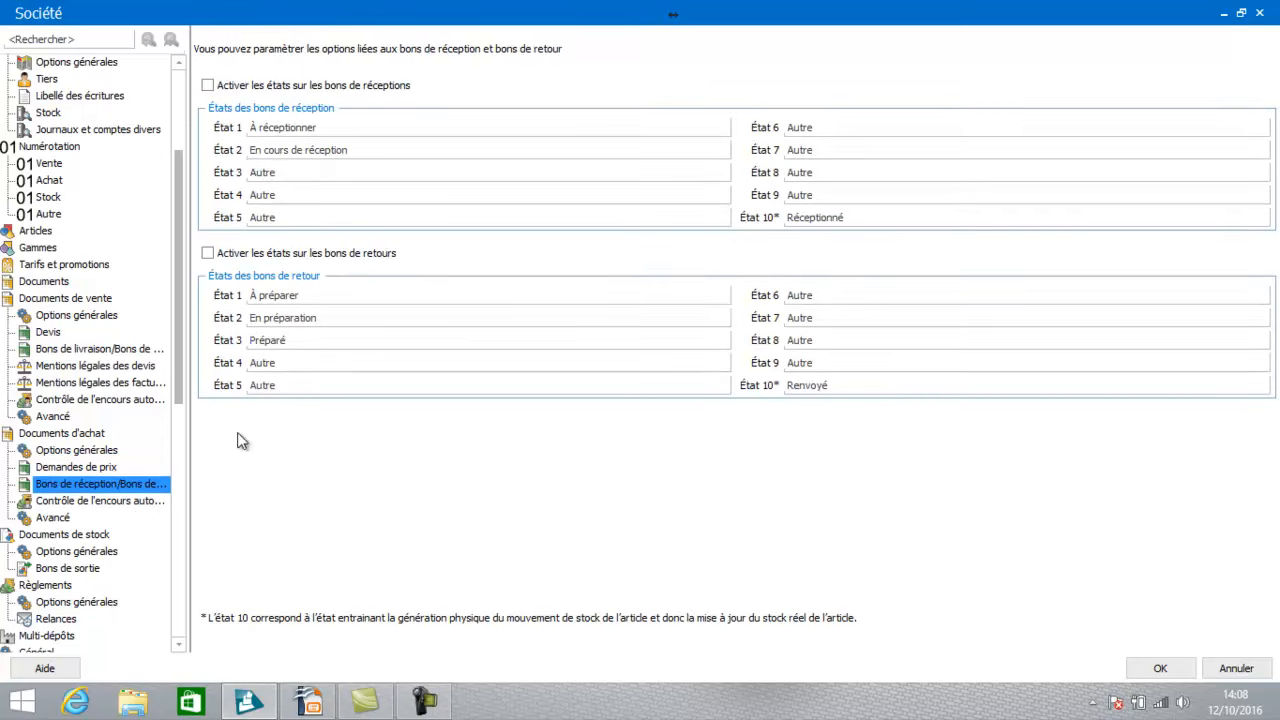
pyautogui.click(123, 503)
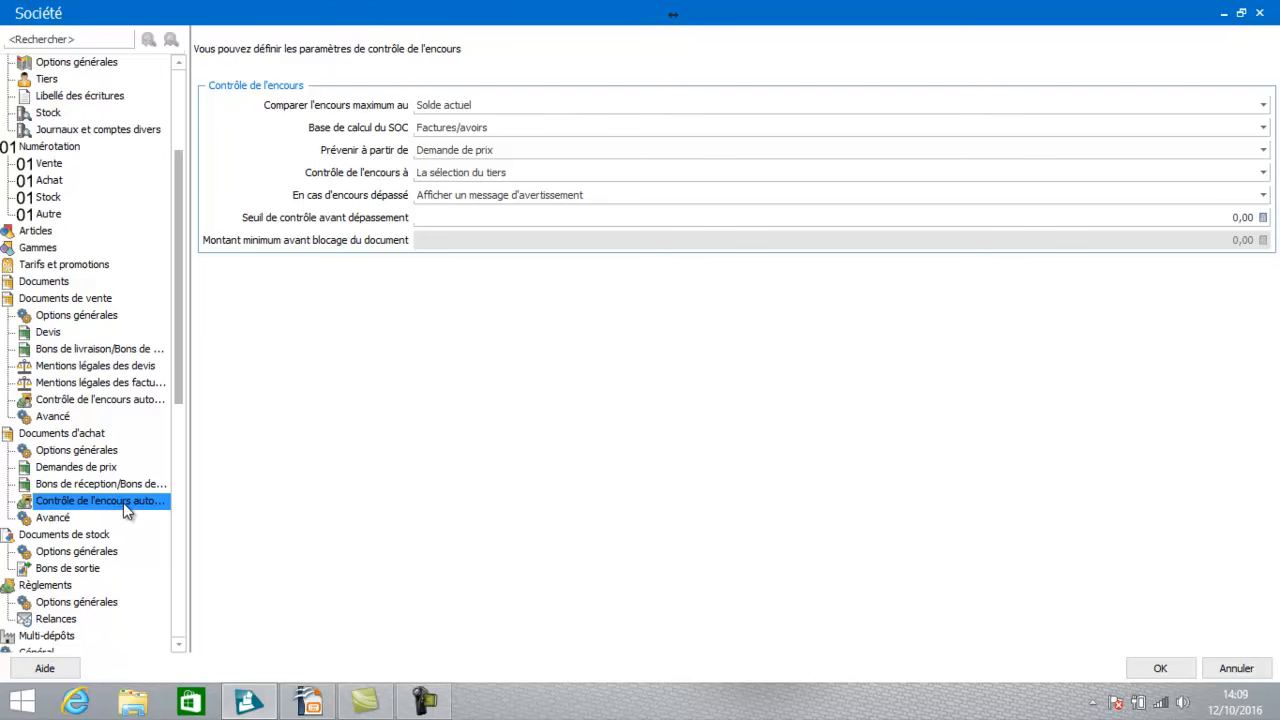
pyautogui.click(55, 518)
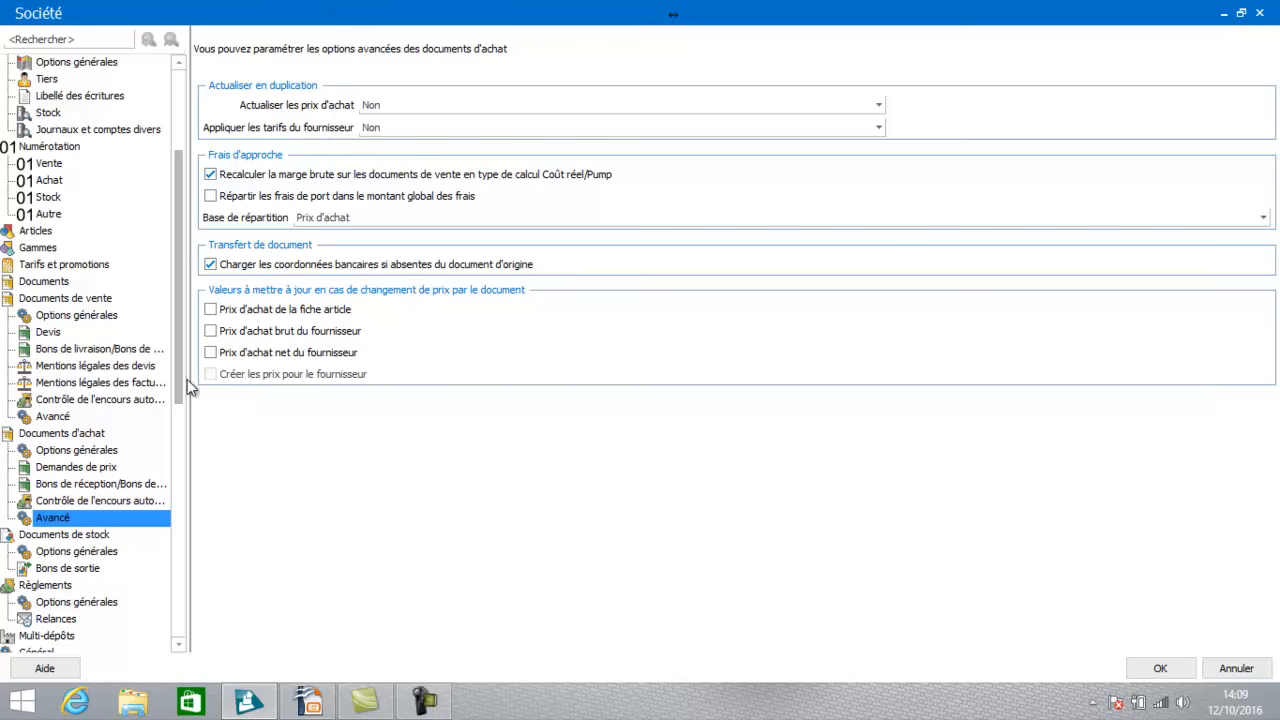
# Choose PUMP as the Valeur de l'article en entrée for stock documents, and check the stock variance labels and the Bons de sortie states.
pyautogui.moveTo(180, 378); pyautogui.dragTo(171, 458)
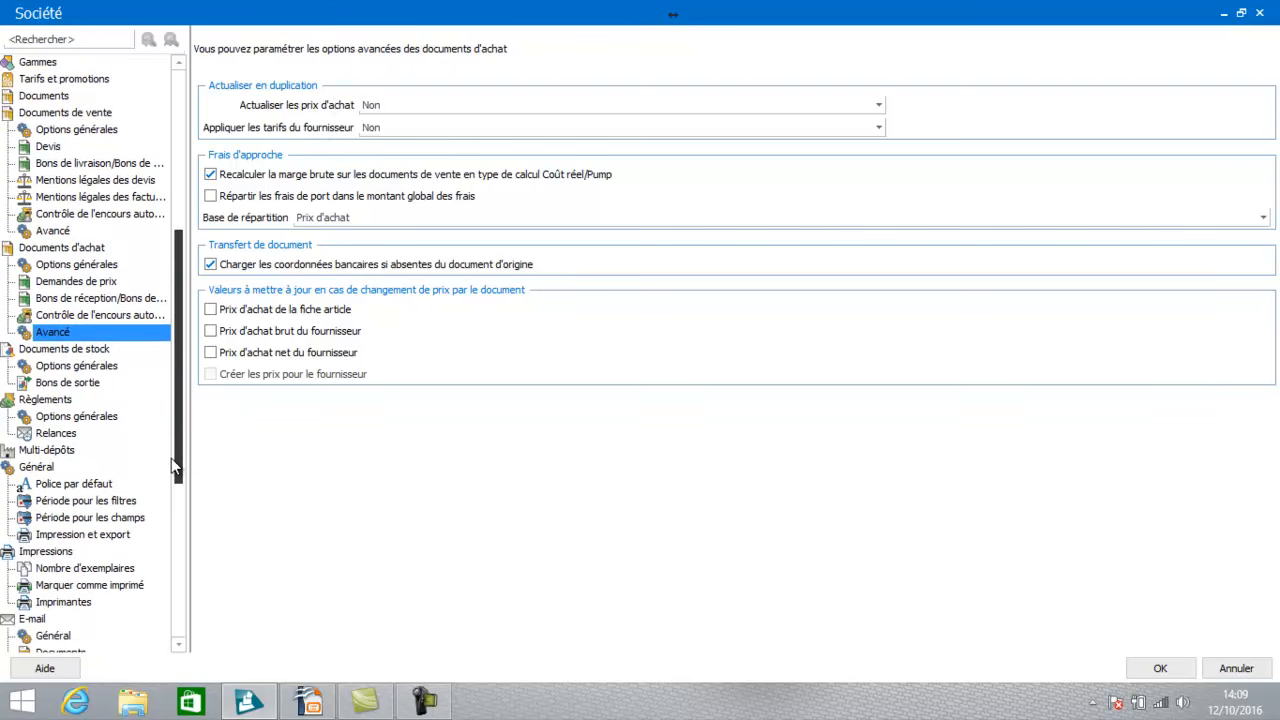
pyautogui.click(74, 368)
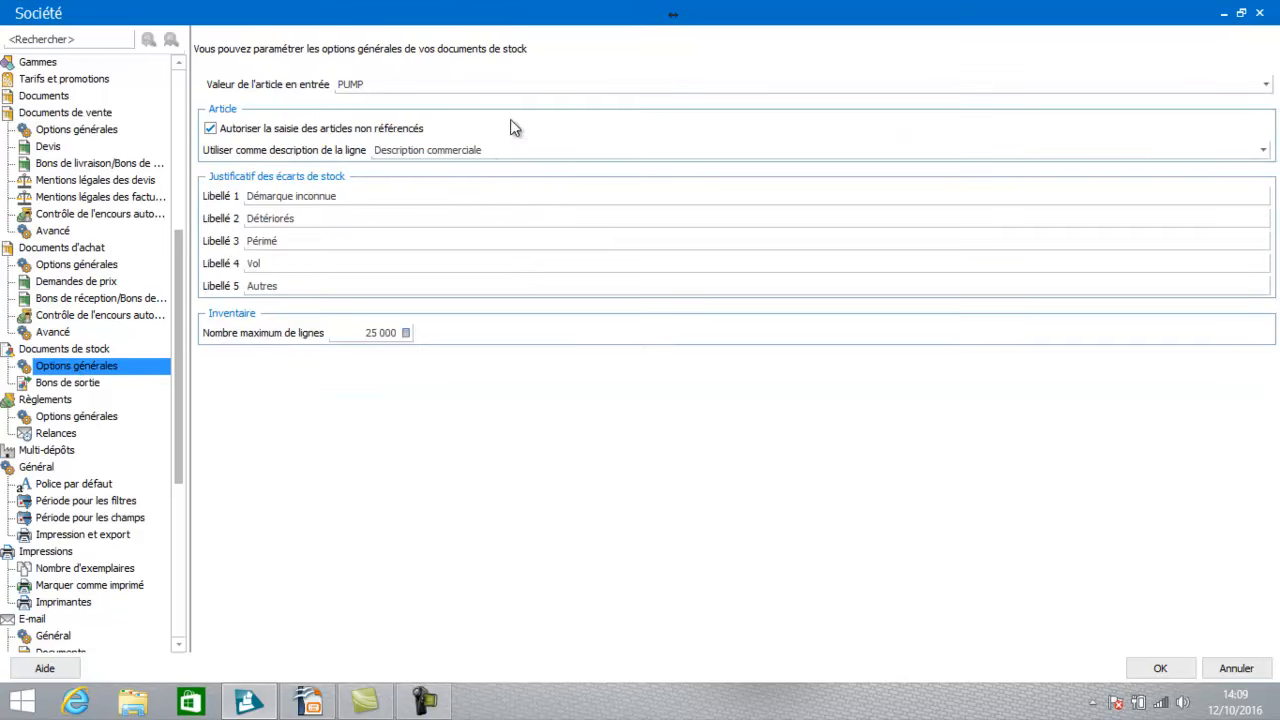
pyautogui.click(484, 90)
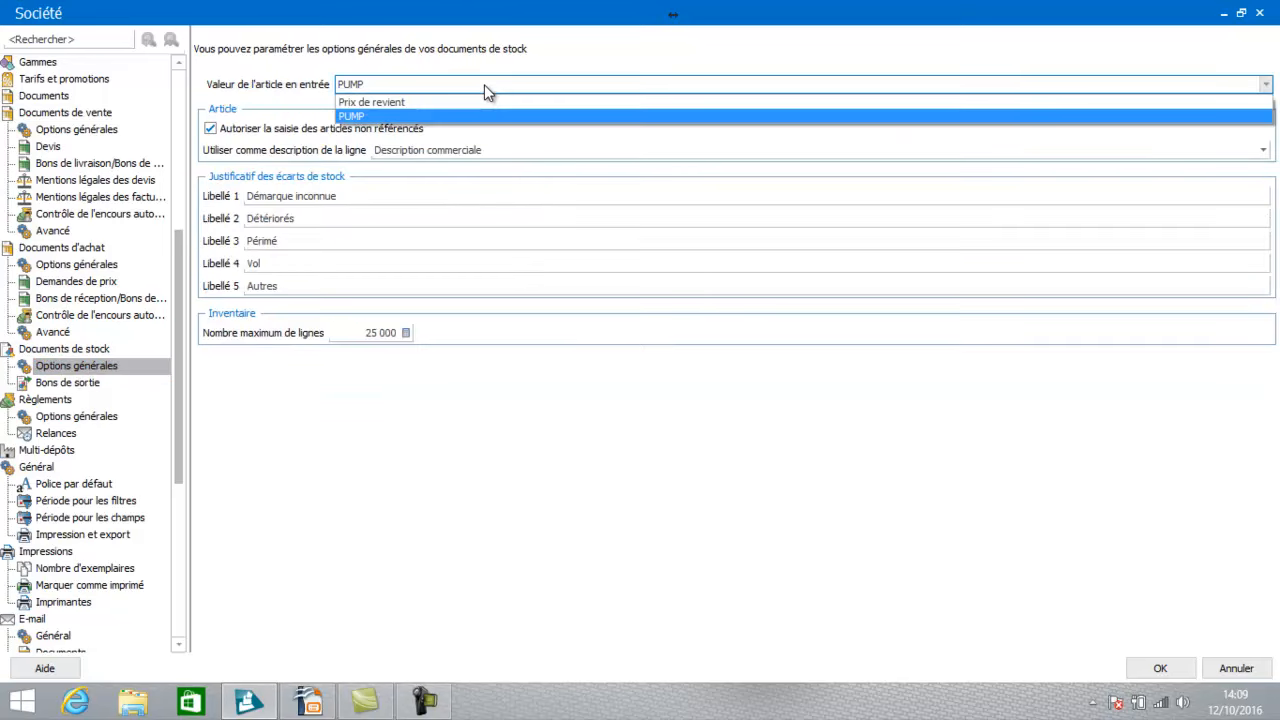
pyautogui.click(464, 116)
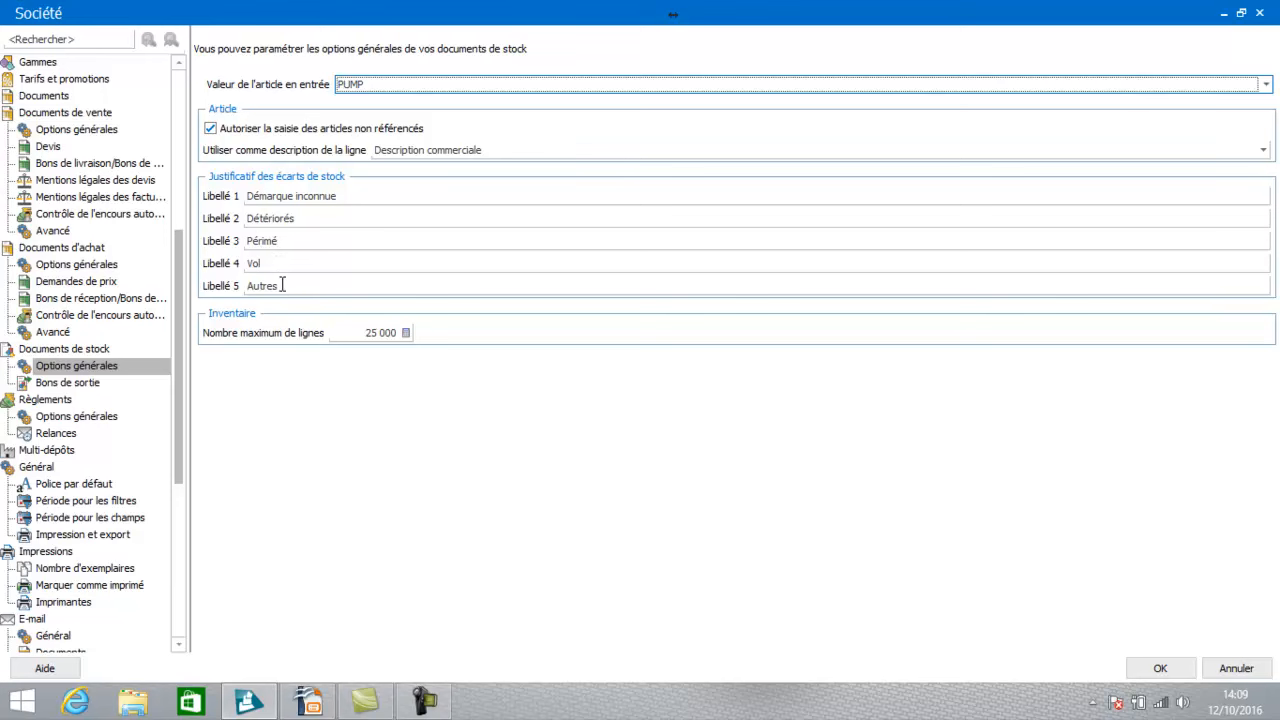
pyautogui.moveTo(283, 286); pyautogui.dragTo(235, 286)
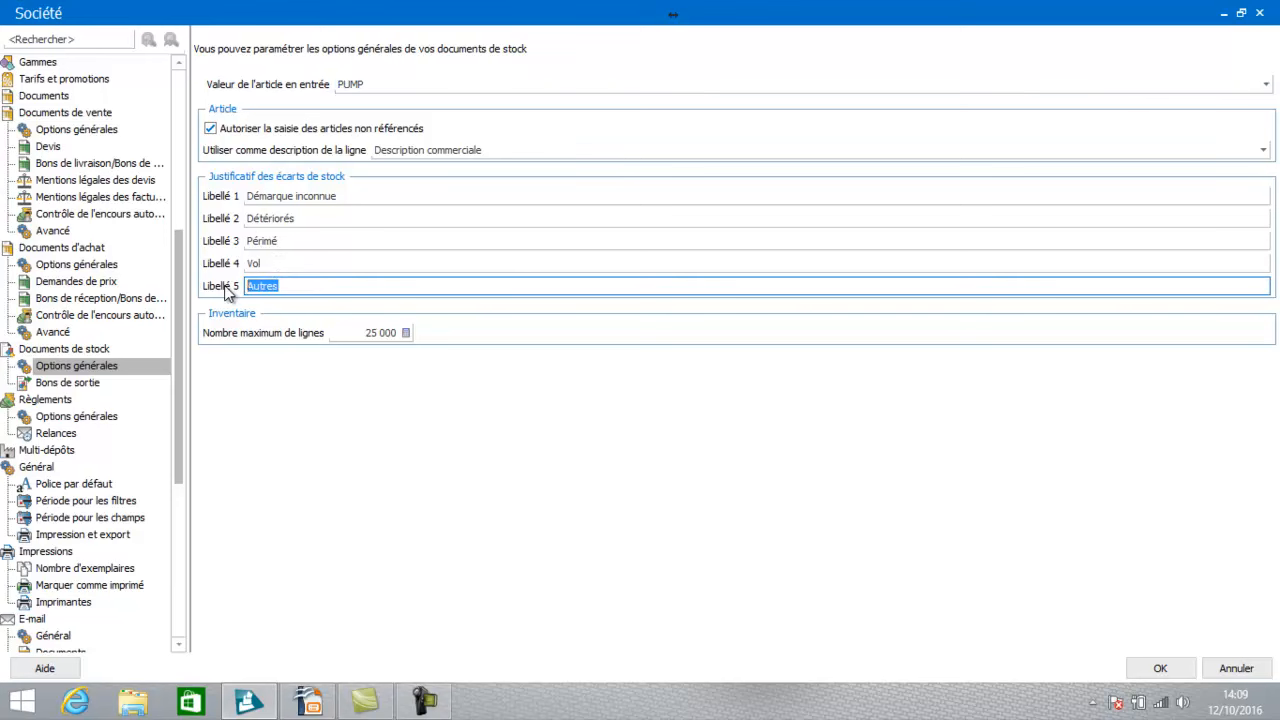
pyautogui.click(70, 388)
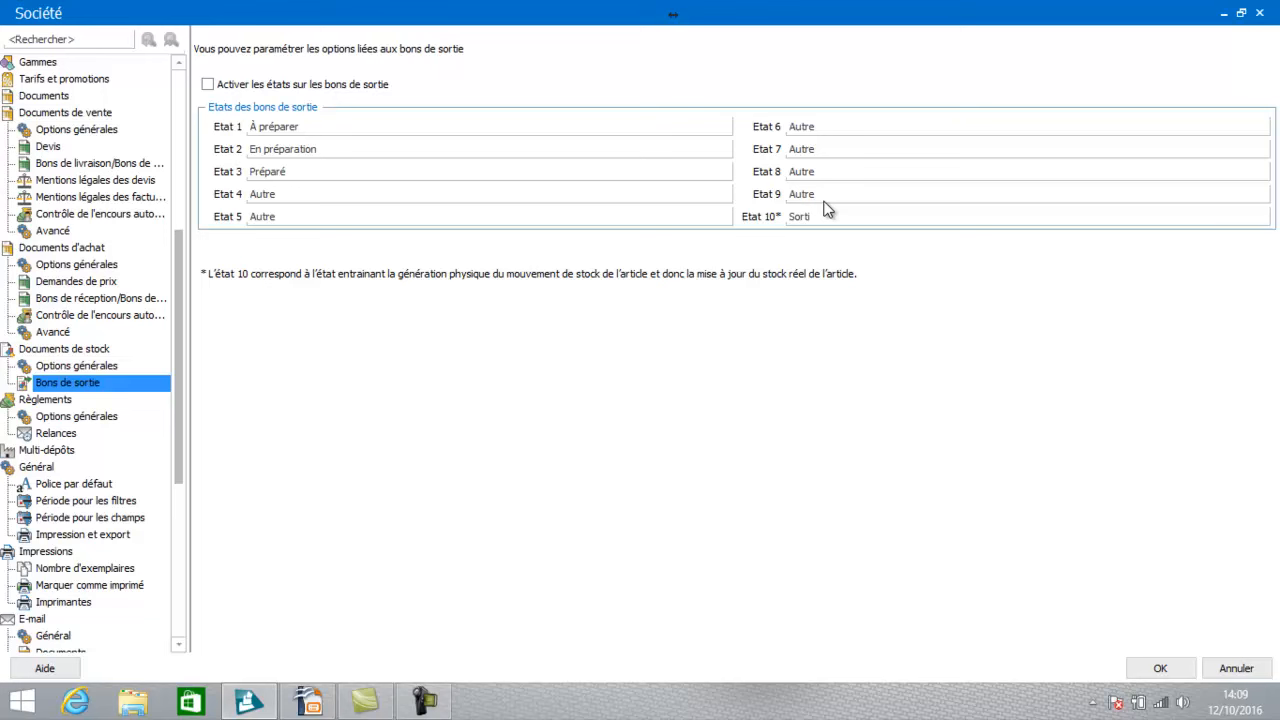
# In the general payment options, add a new bank for Banque par défaut with code BP and name banque populaire.
pyautogui.click(60, 417)
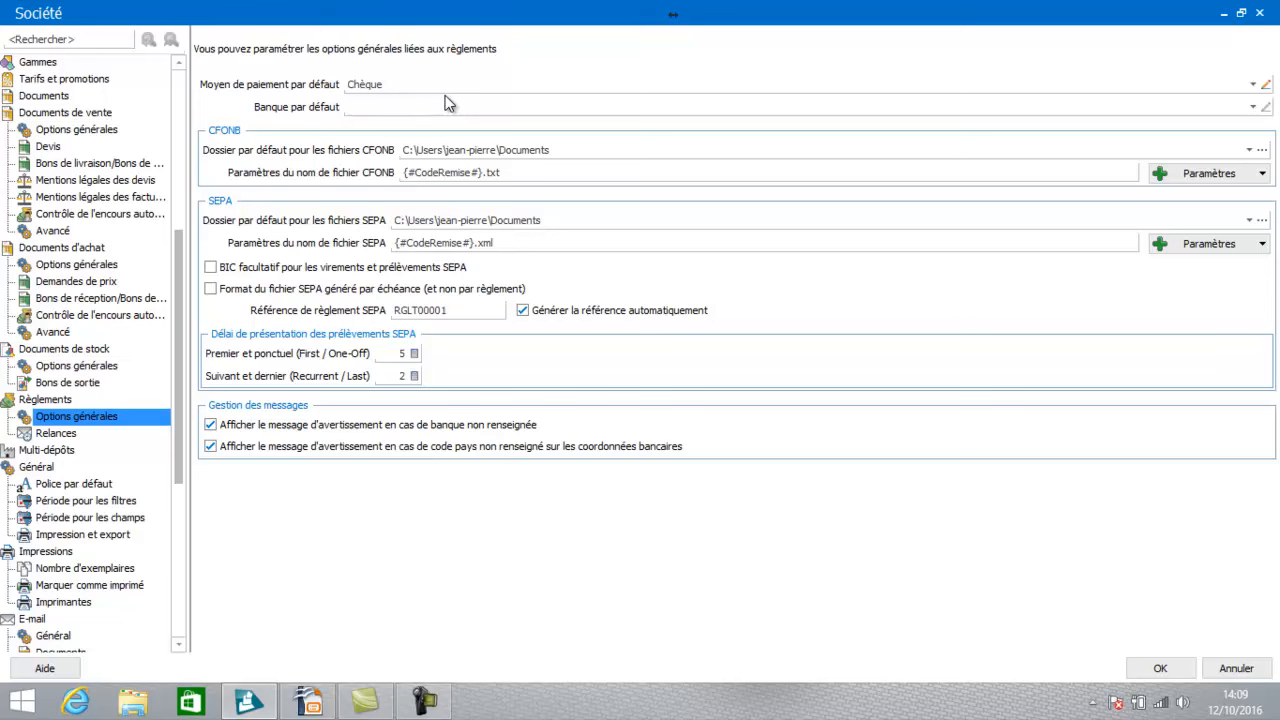
pyautogui.click(1255, 108)
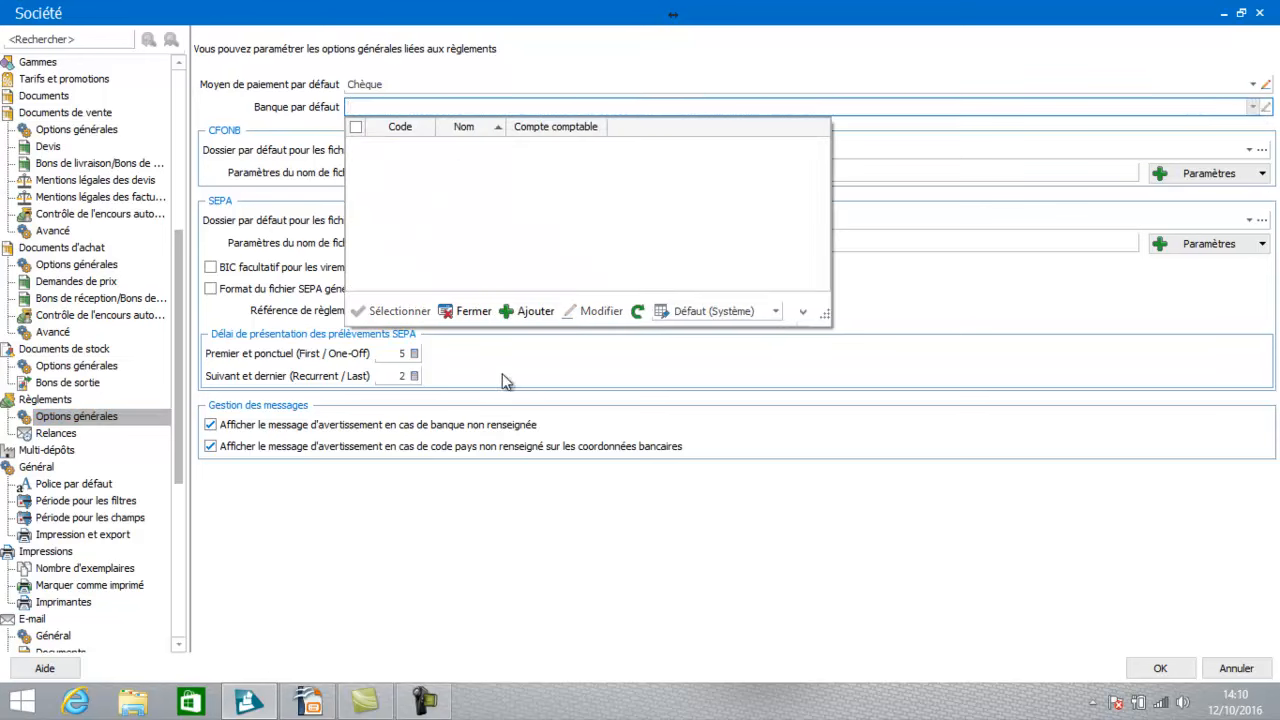
pyautogui.click(533, 312)
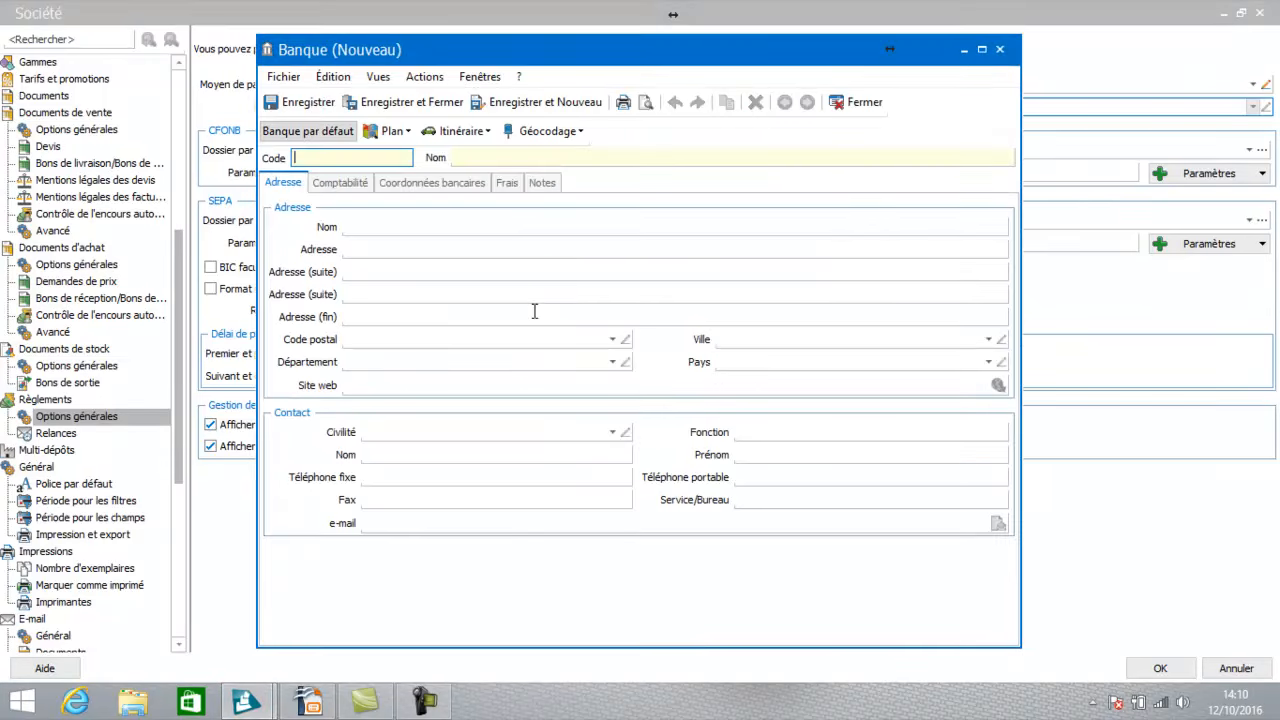
pyautogui.write('BP')
pyautogui.press('Tab')
pyautogui.write('banque populaire')
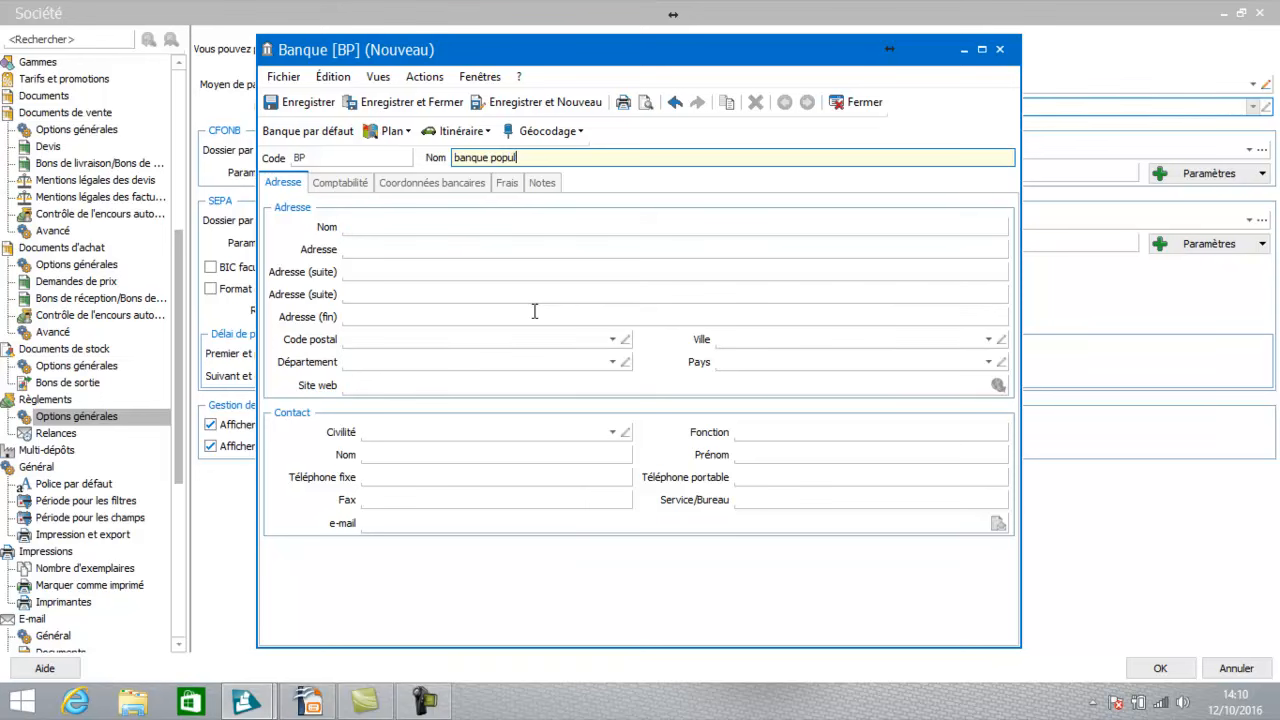
# Set the new bank's Code journal to BP, check its Compte comptable and Coordonnées bancaires, and save and close the record.
pyautogui.click(340, 183)
pyautogui.click(484, 206)
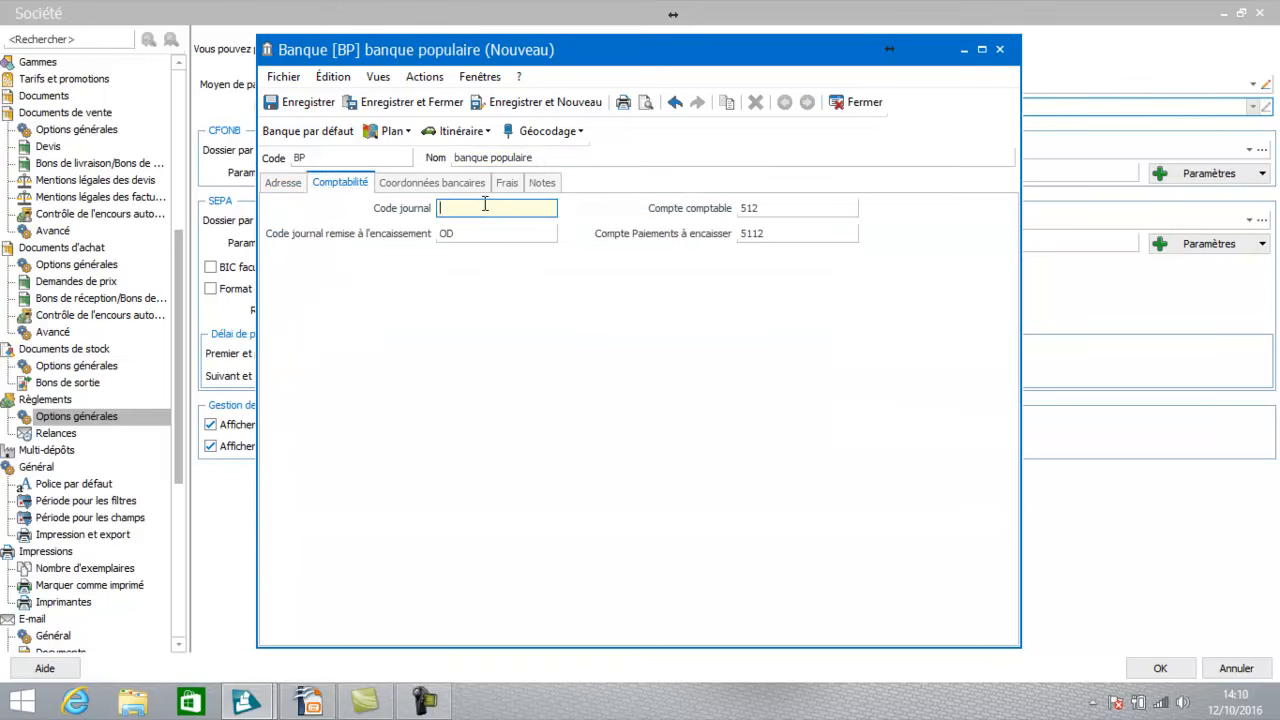
pyautogui.write('BP')
pyautogui.click(782, 208)
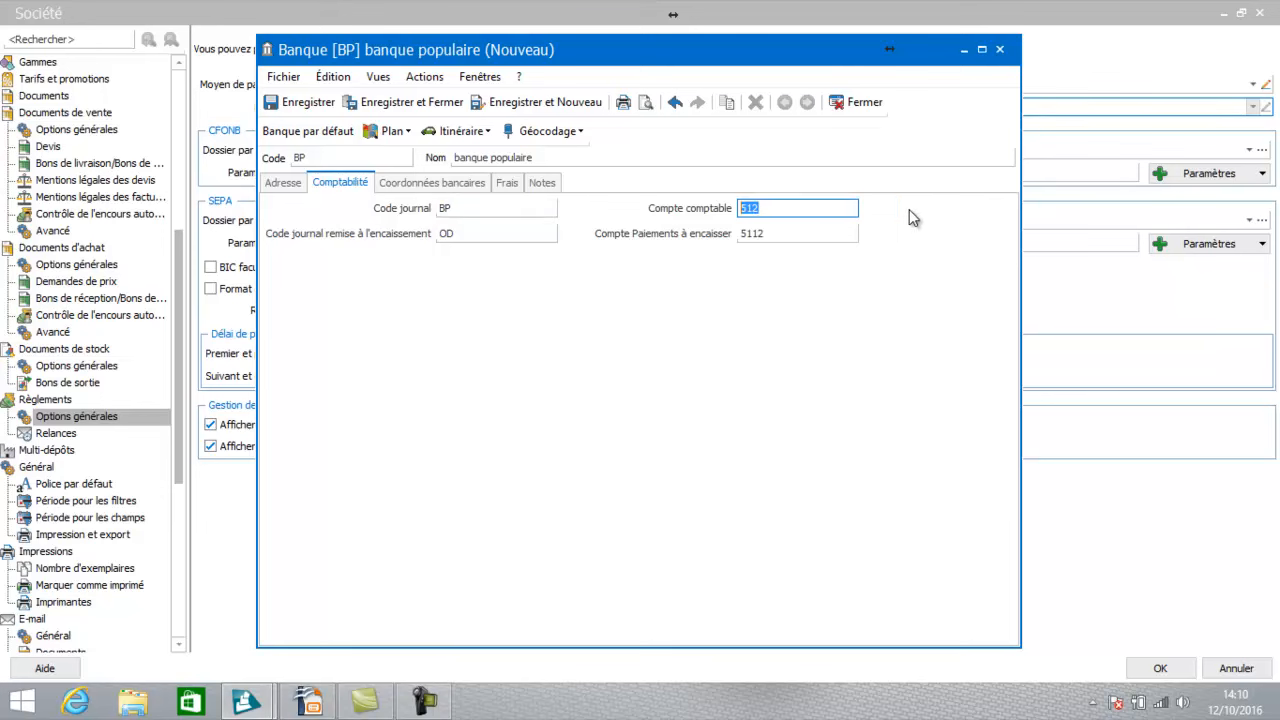
pyautogui.doubleClick(820, 211)
pyautogui.click(461, 186)
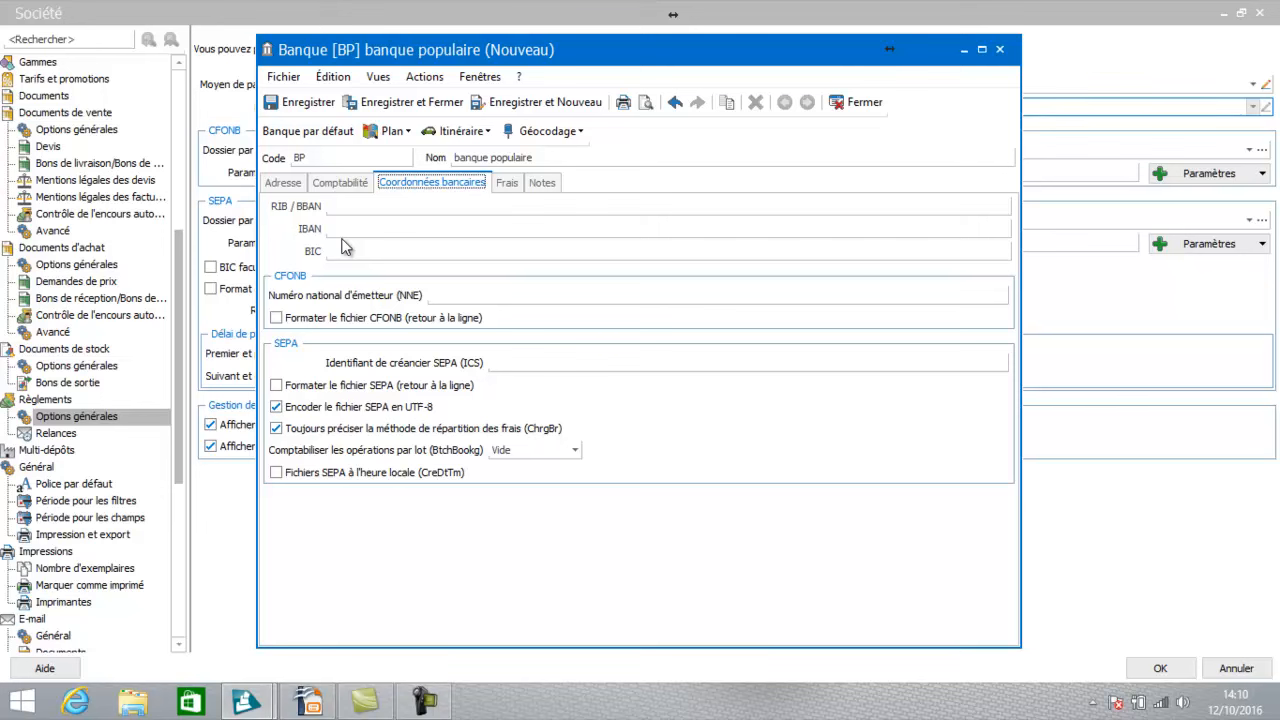
pyautogui.click(417, 103)
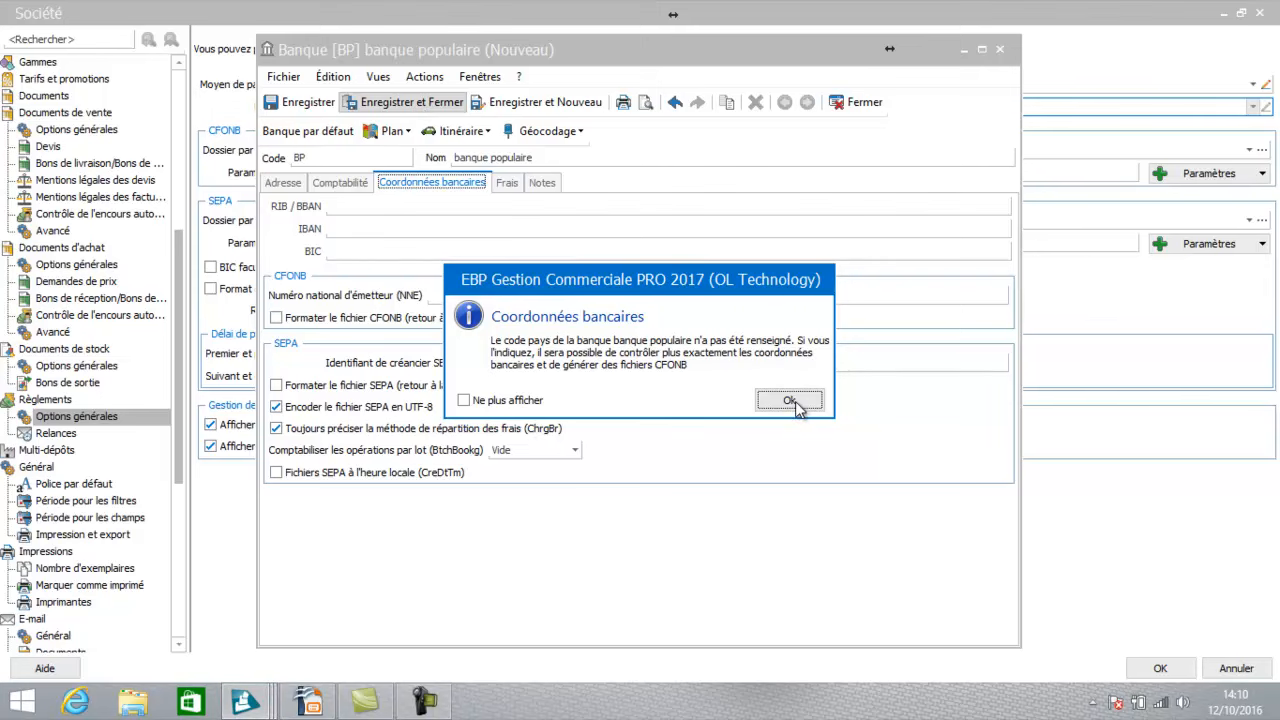
pyautogui.click(789, 401)
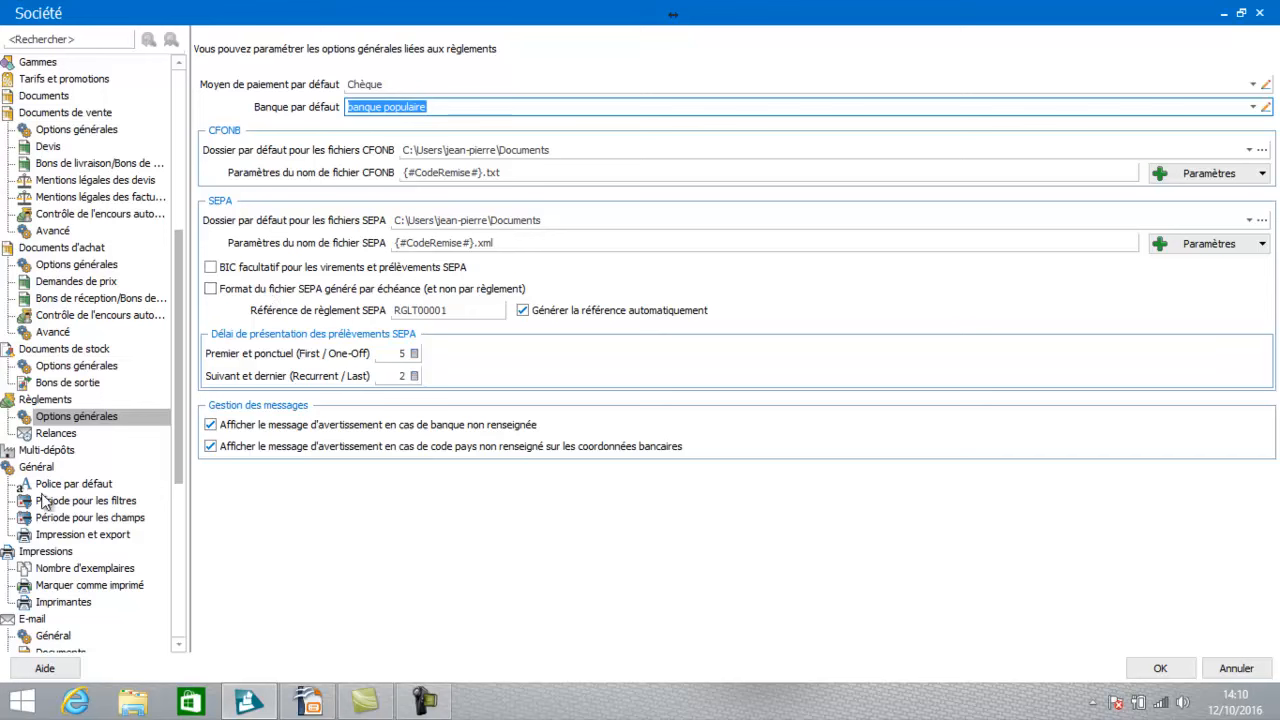
# In the payment reminder settings, set the 1ère relance to 29 days after the due date and the late-penalty interest rate to 1,5.
pyautogui.click(54, 435)
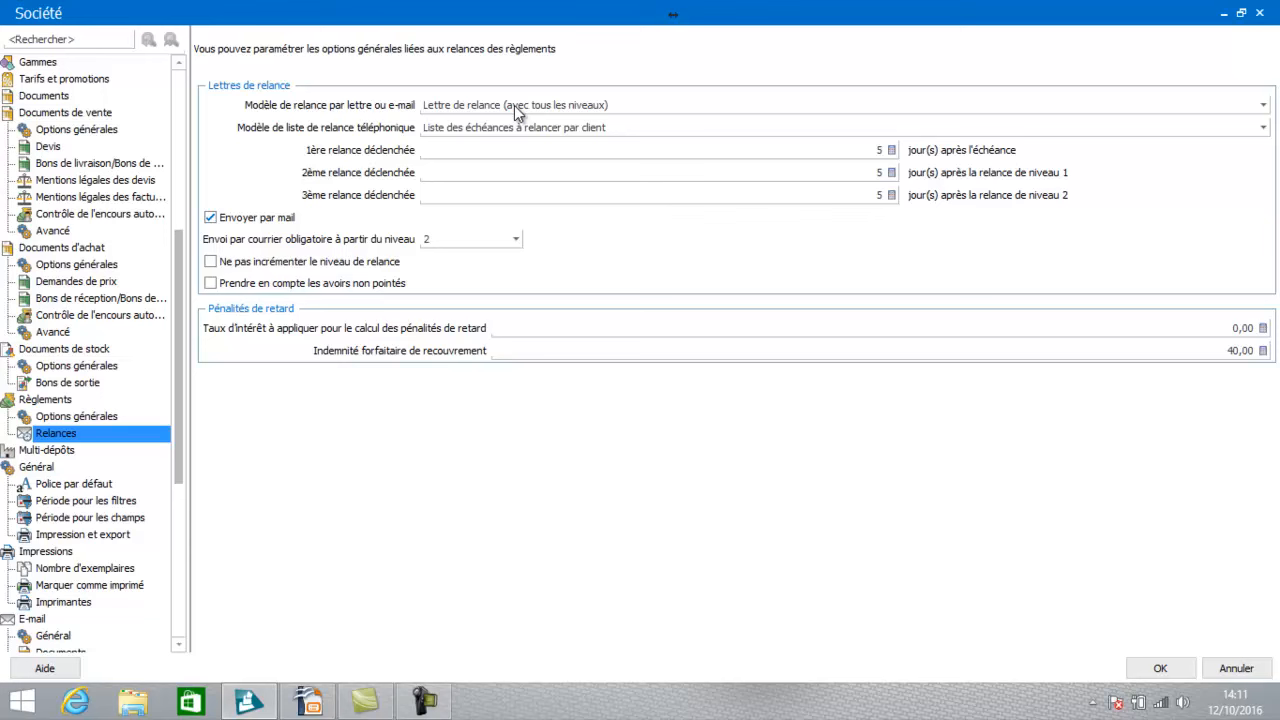
pyautogui.click(862, 151)
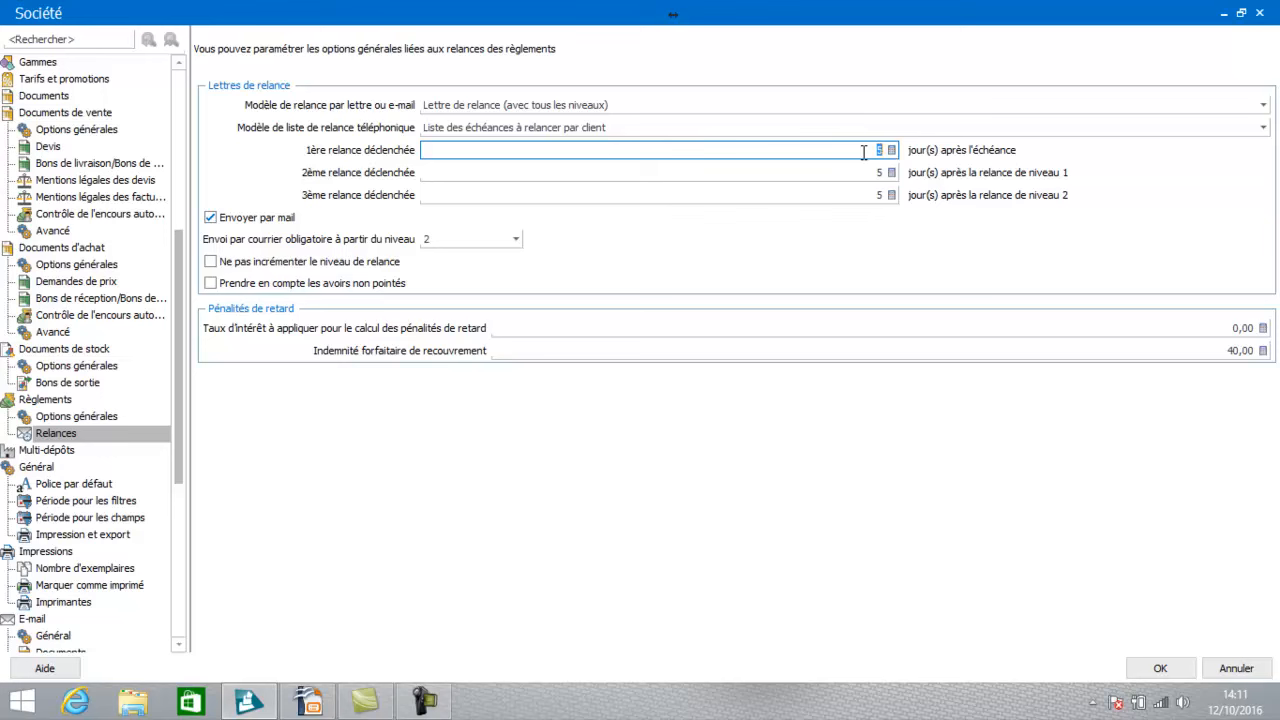
pyautogui.write('29')
pyautogui.press('Tab')
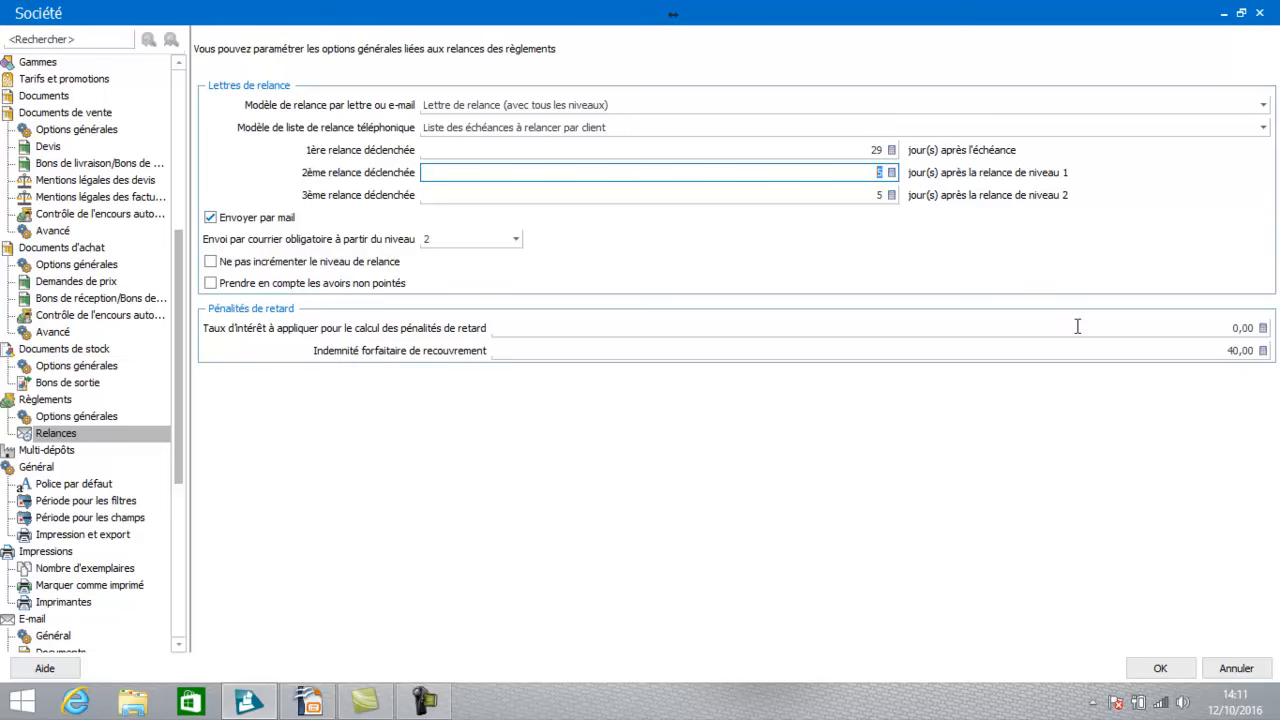
pyautogui.click(1230, 329)
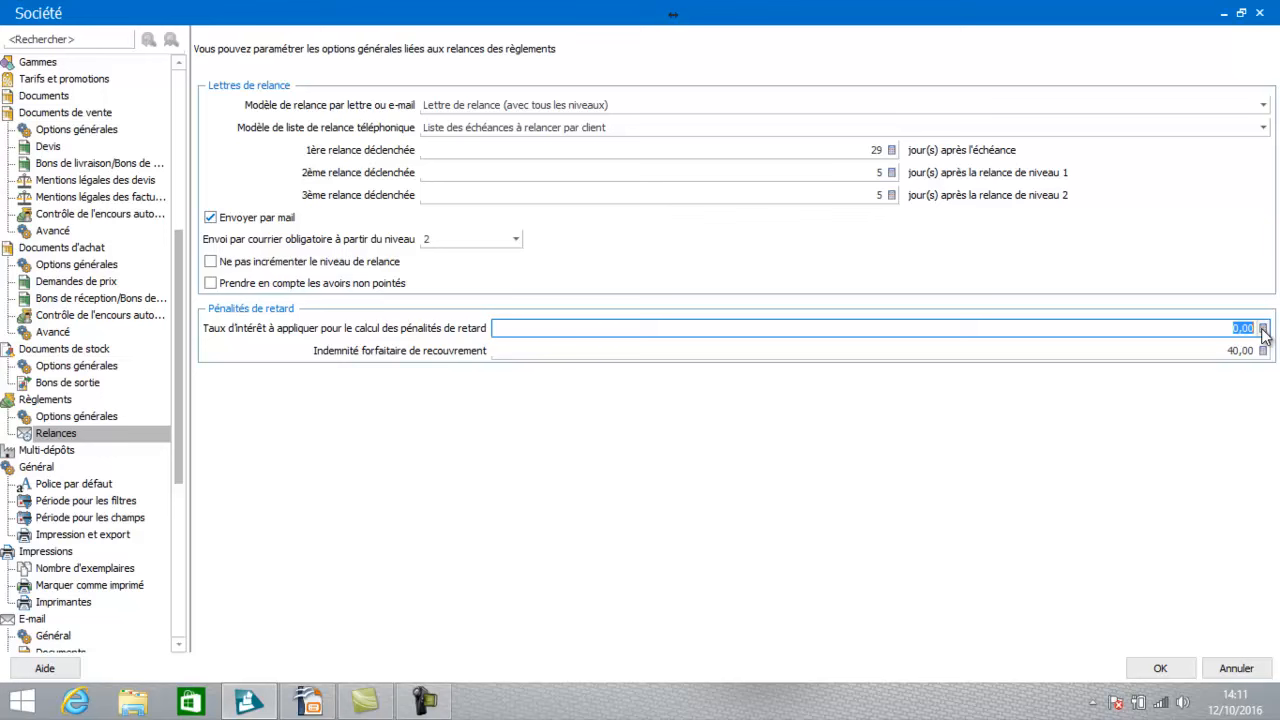
pyautogui.write('1,5')
pyautogui.press('Tab')
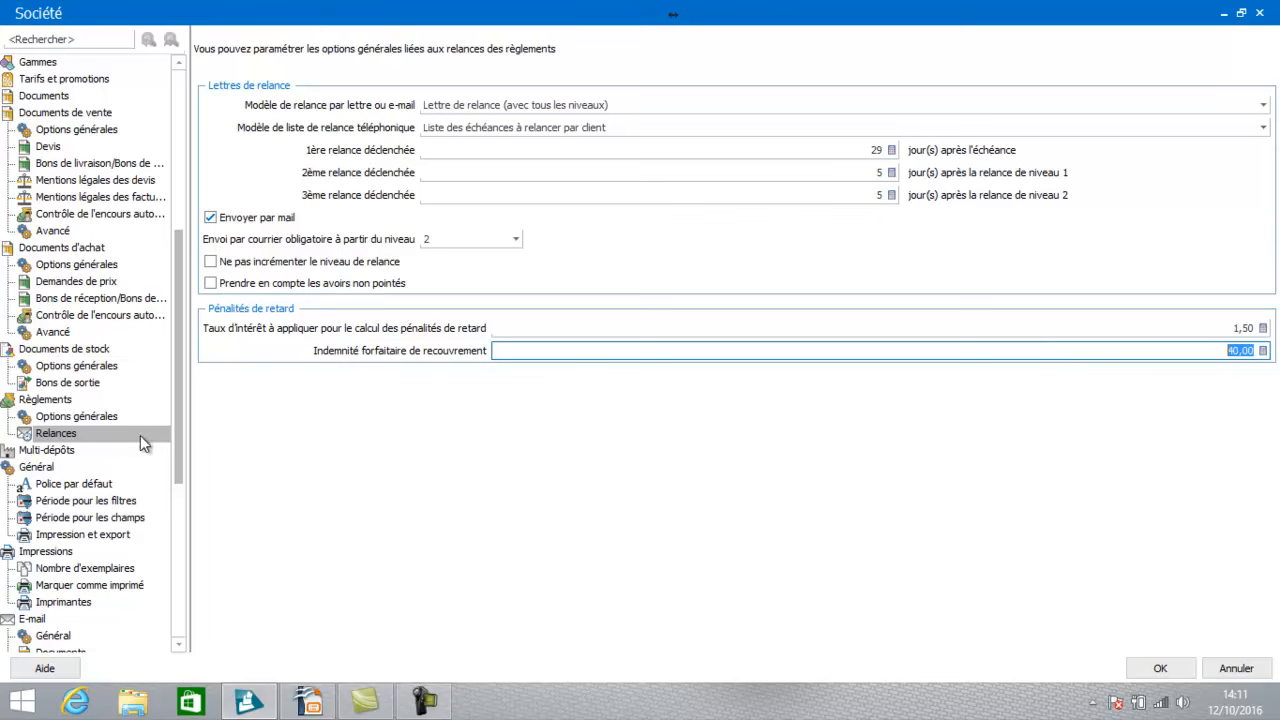
# In the Multi-dépôts options, choose Principal as the Dépôt par défaut.
pyautogui.click(60, 453)
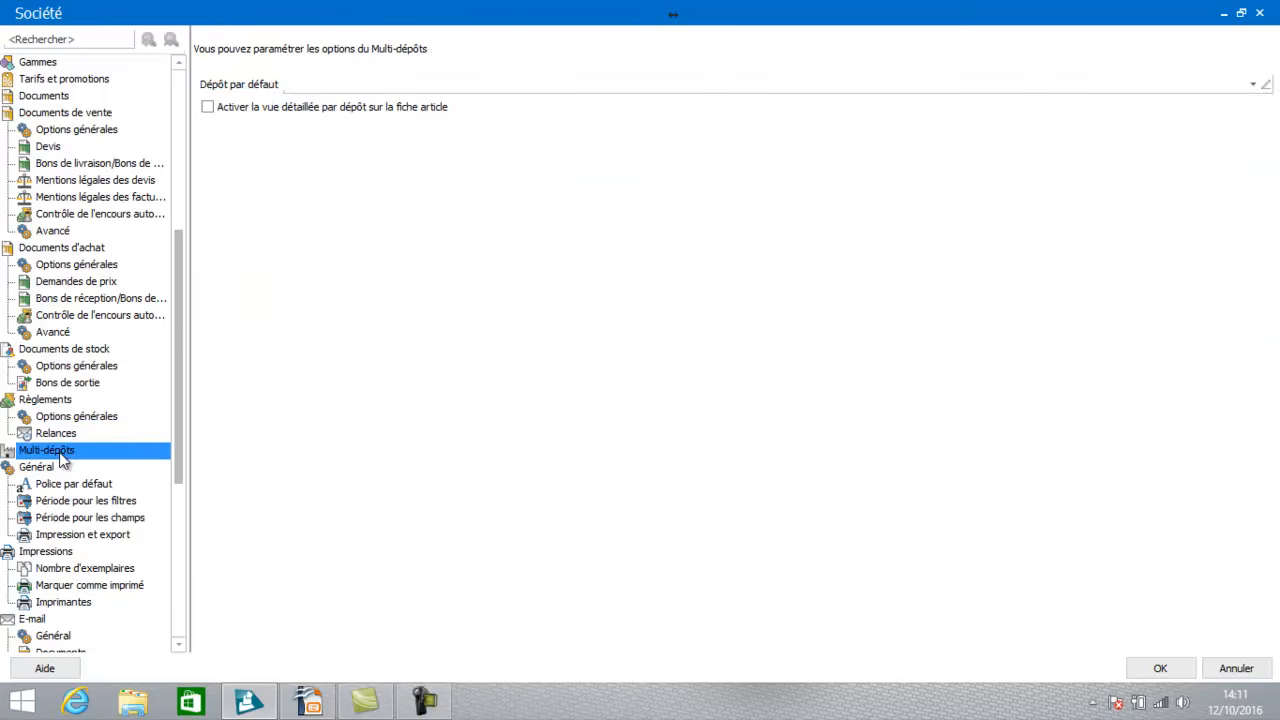
pyautogui.click(1252, 86)
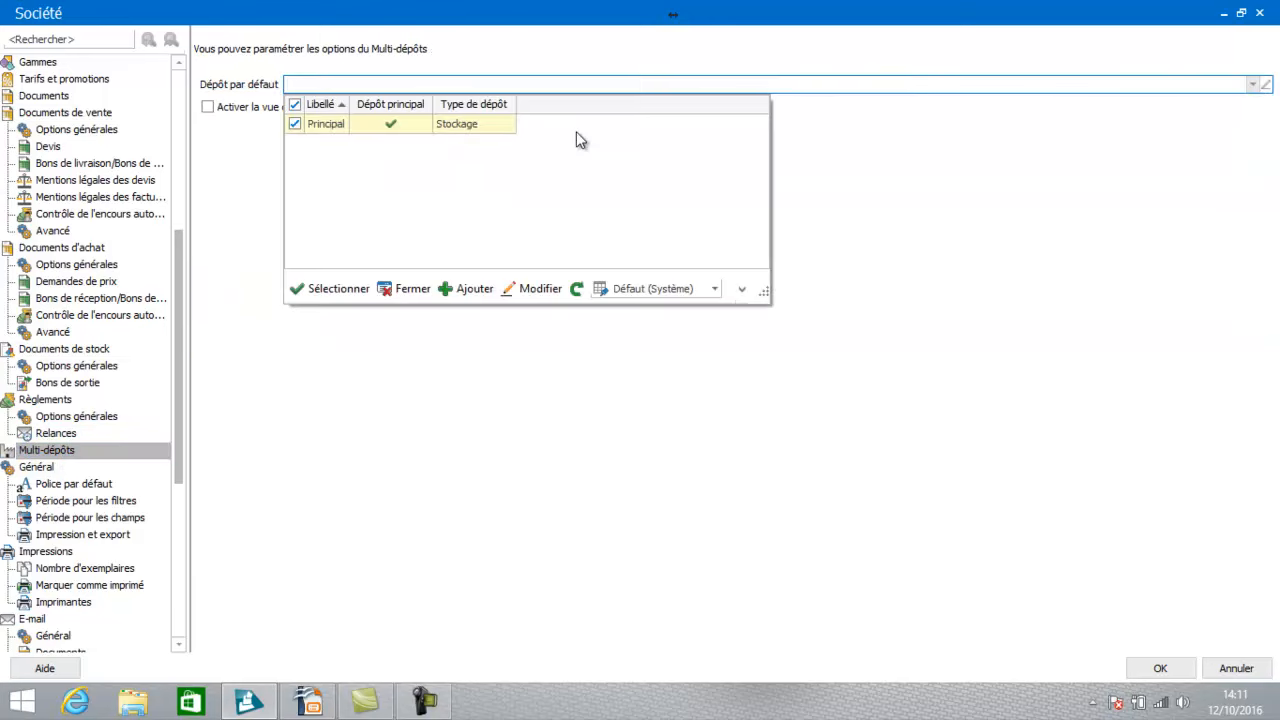
pyautogui.doubleClick(407, 135)
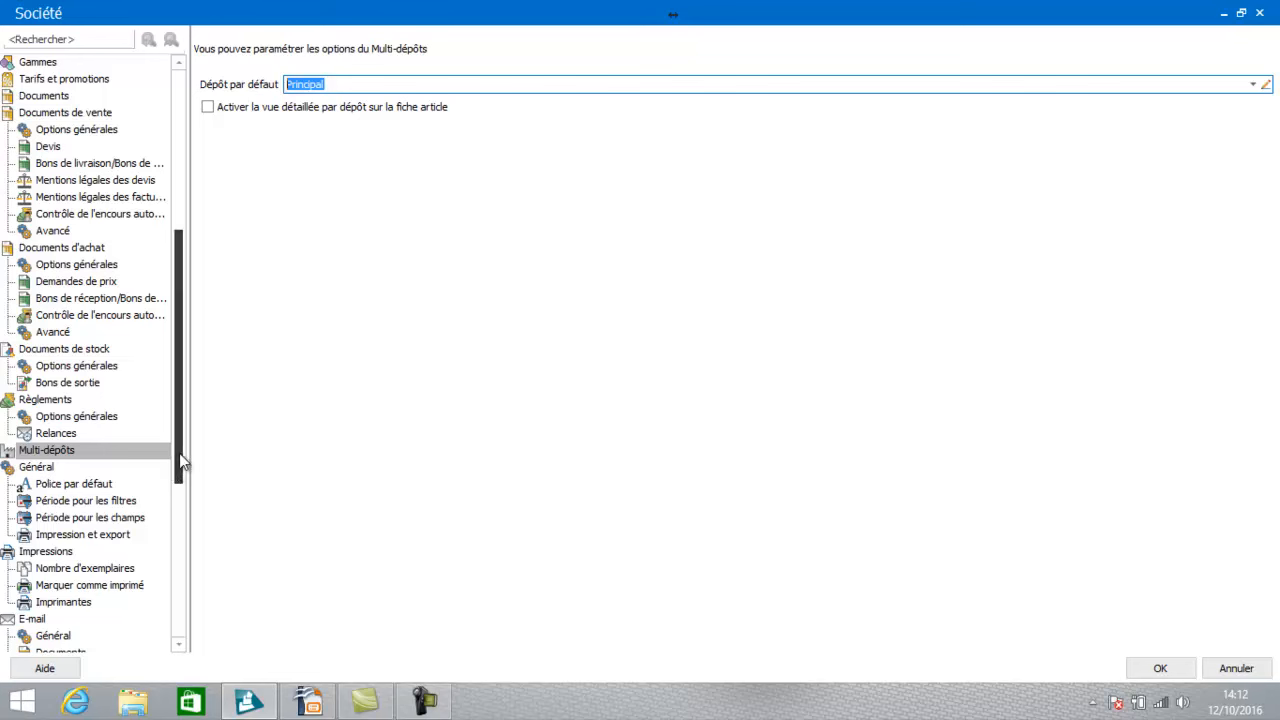
# Examine the e-mail settings for Général, Documents and Paramètres, and the SMS settings for Général and Documents de vente.
pyautogui.moveTo(177, 463); pyautogui.dragTo(177, 558)
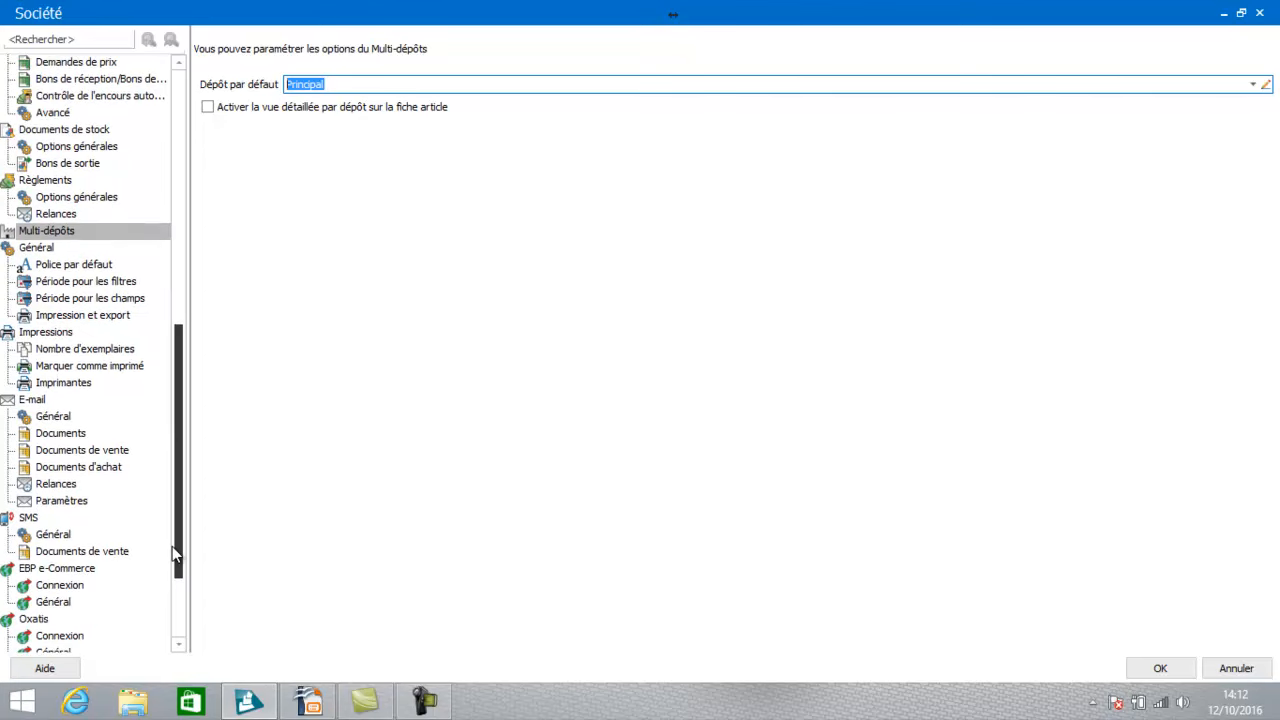
pyautogui.click(55, 417)
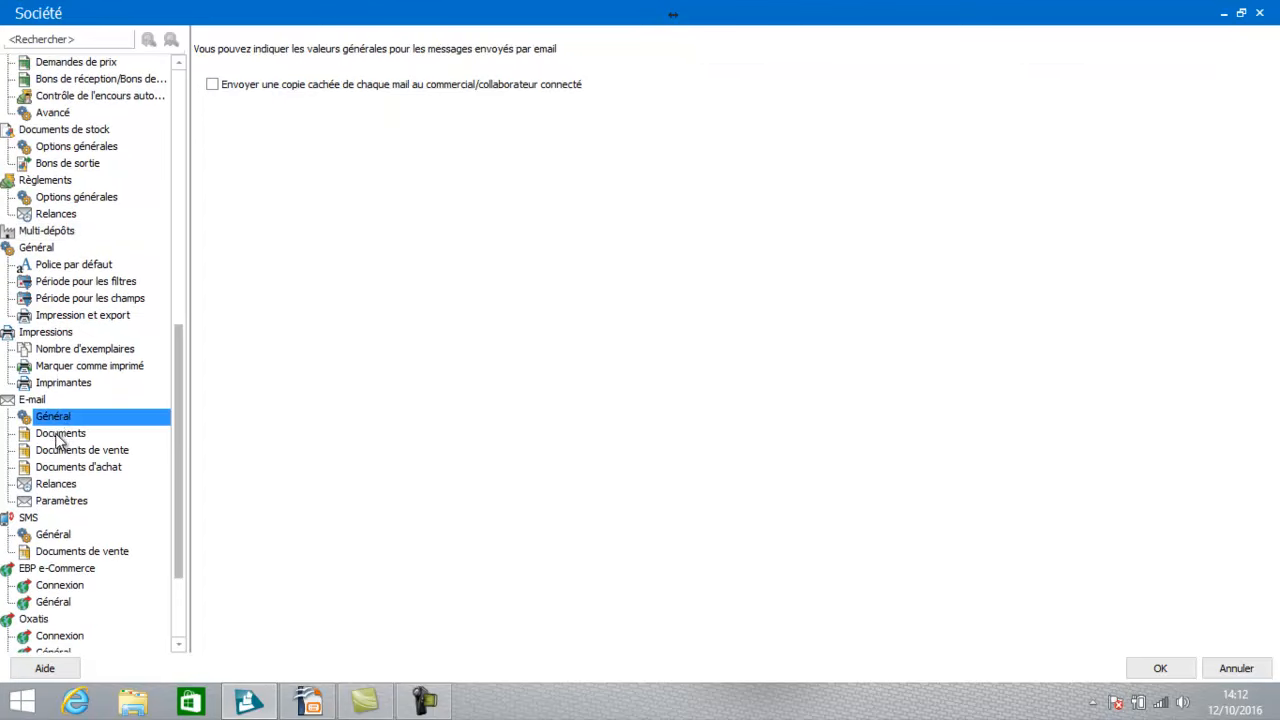
pyautogui.click(57, 436)
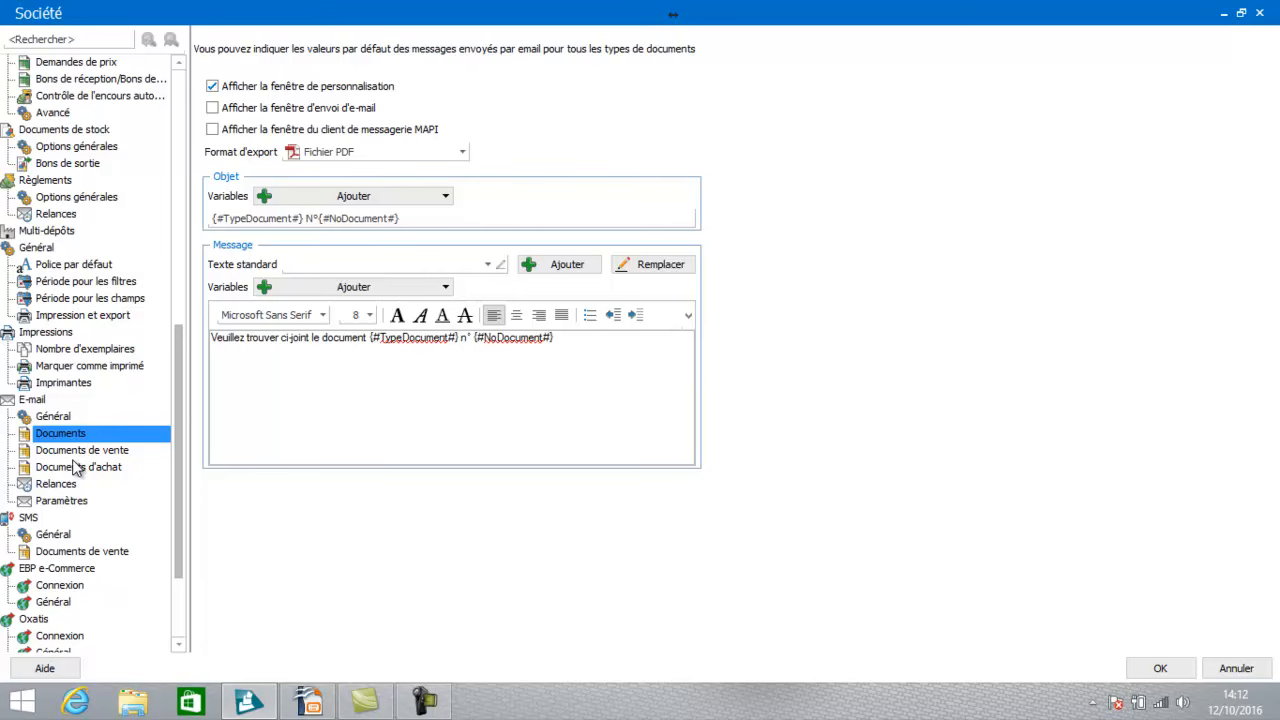
pyautogui.click(62, 502)
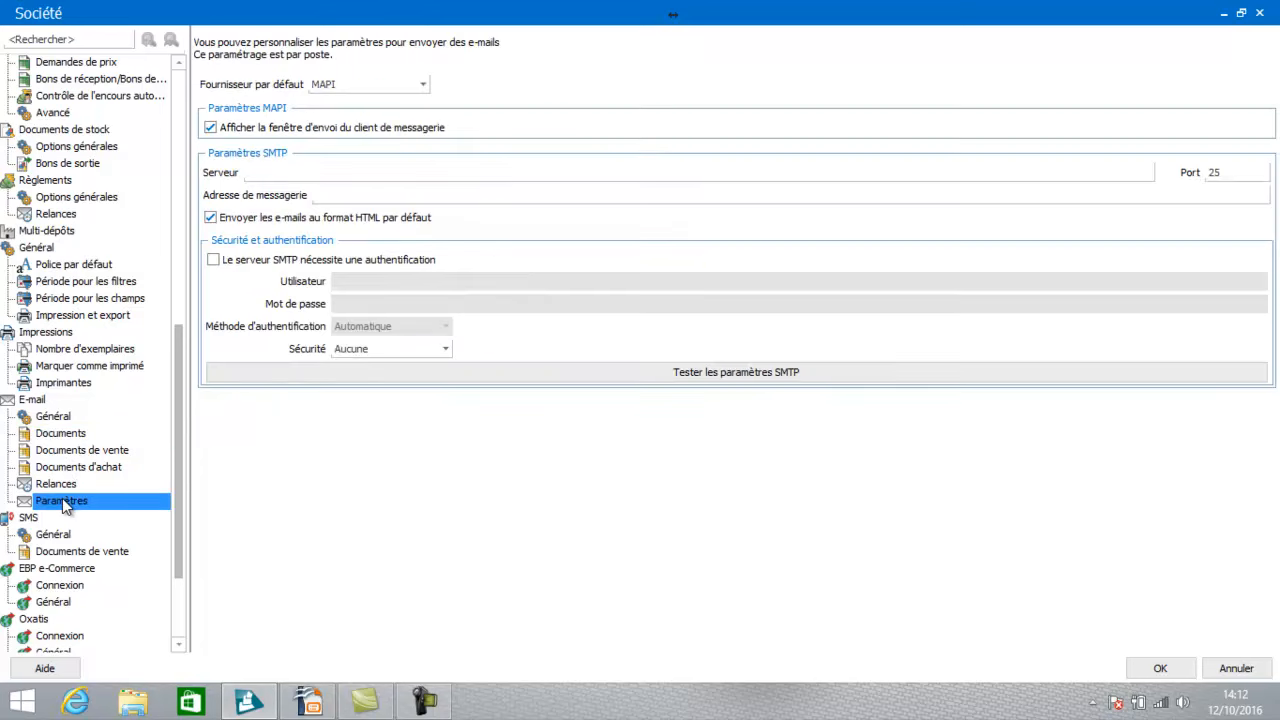
pyautogui.click(390, 172)
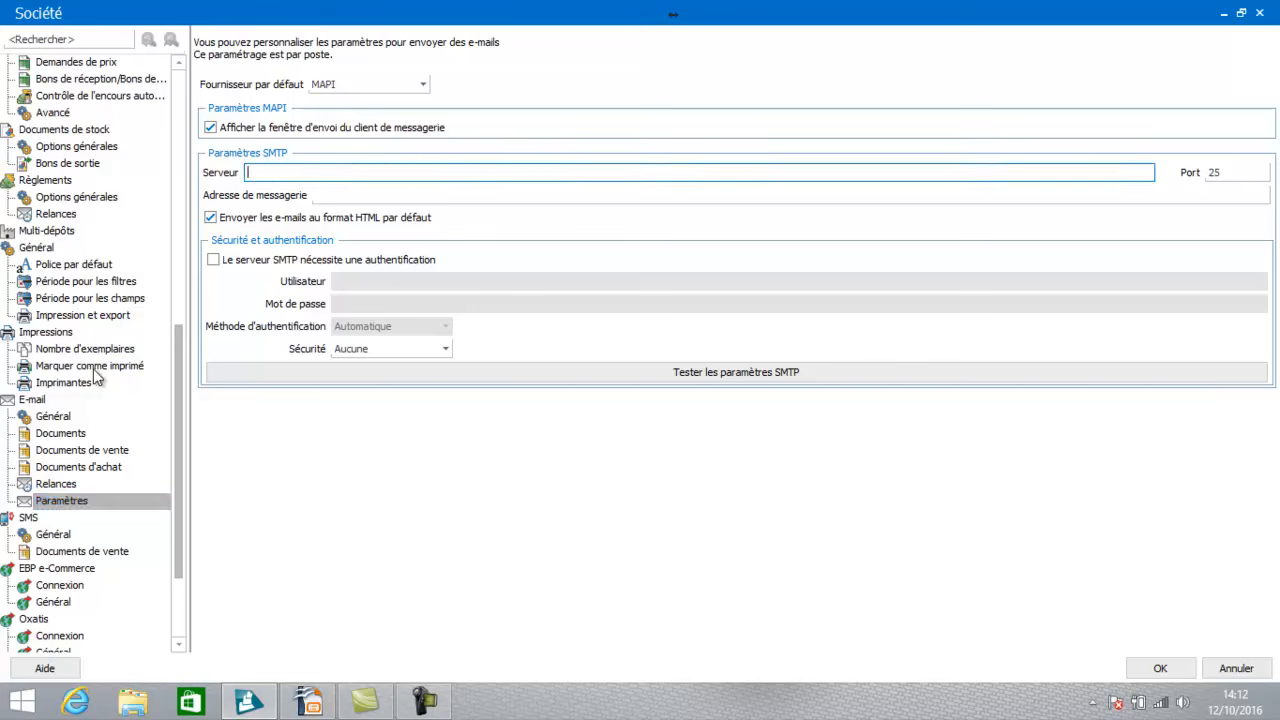
pyautogui.click(60, 433)
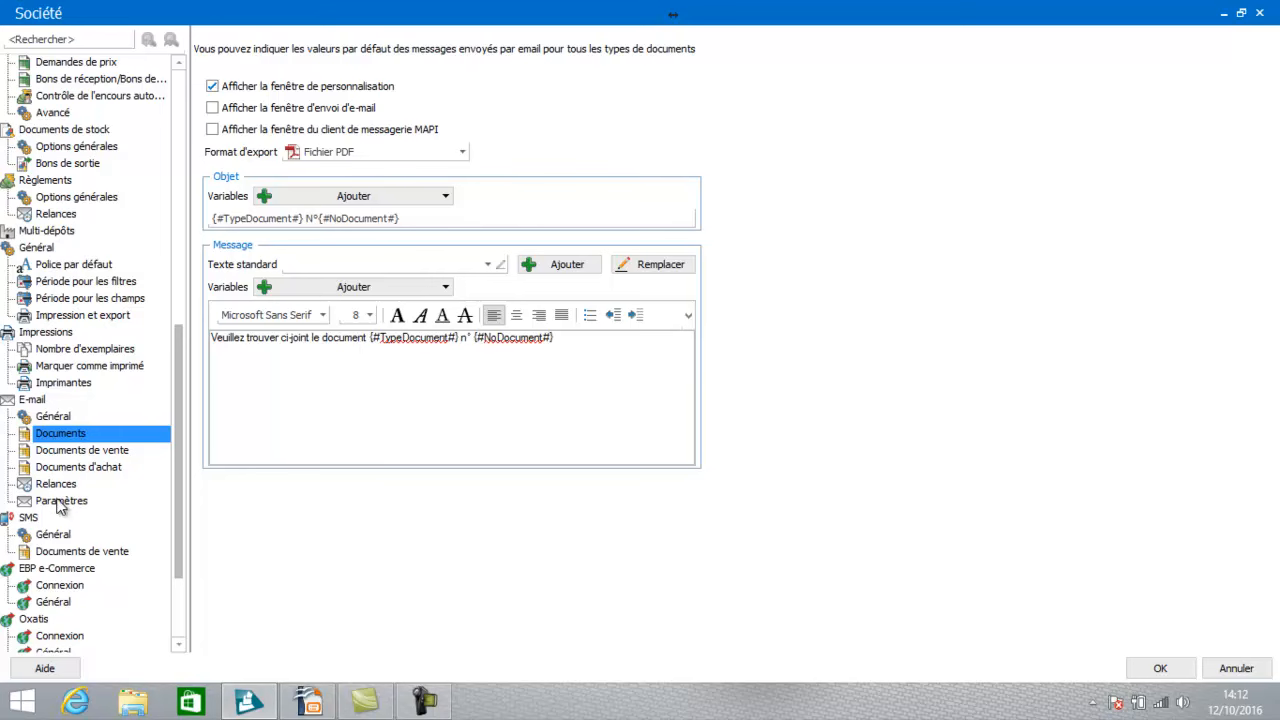
pyautogui.click(28, 518)
pyautogui.click(40, 535)
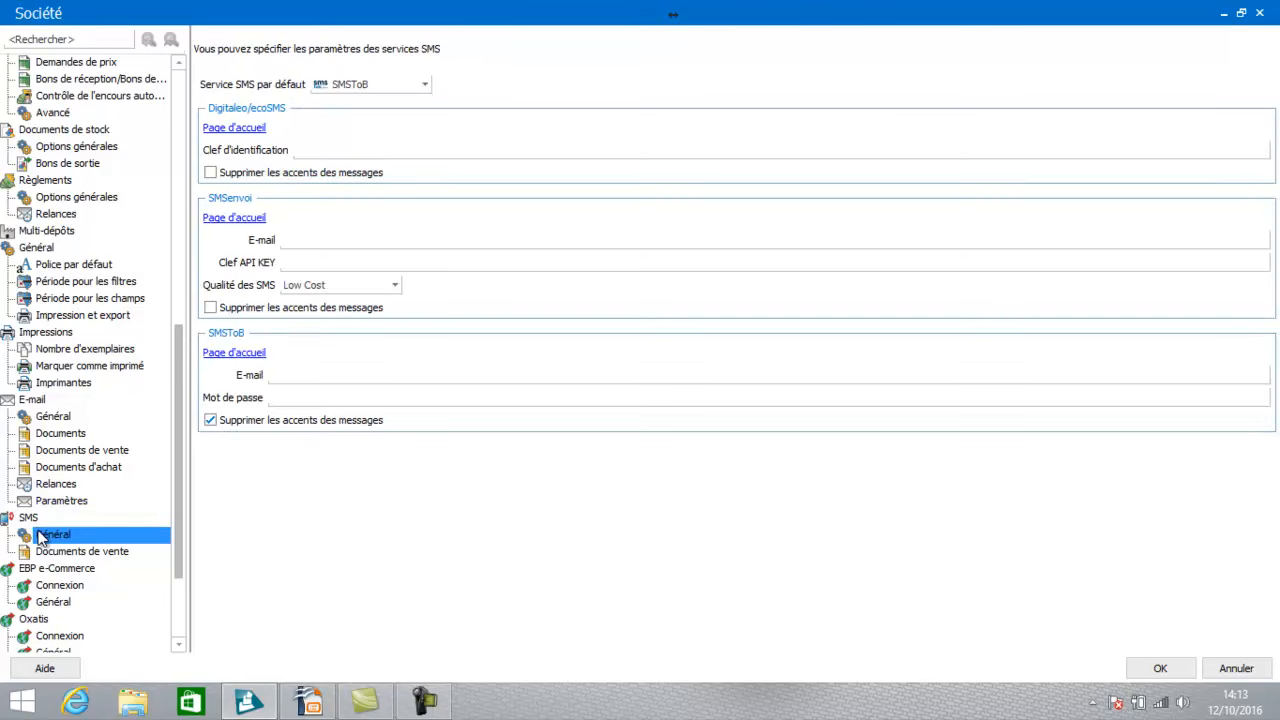
pyautogui.click(40, 552)
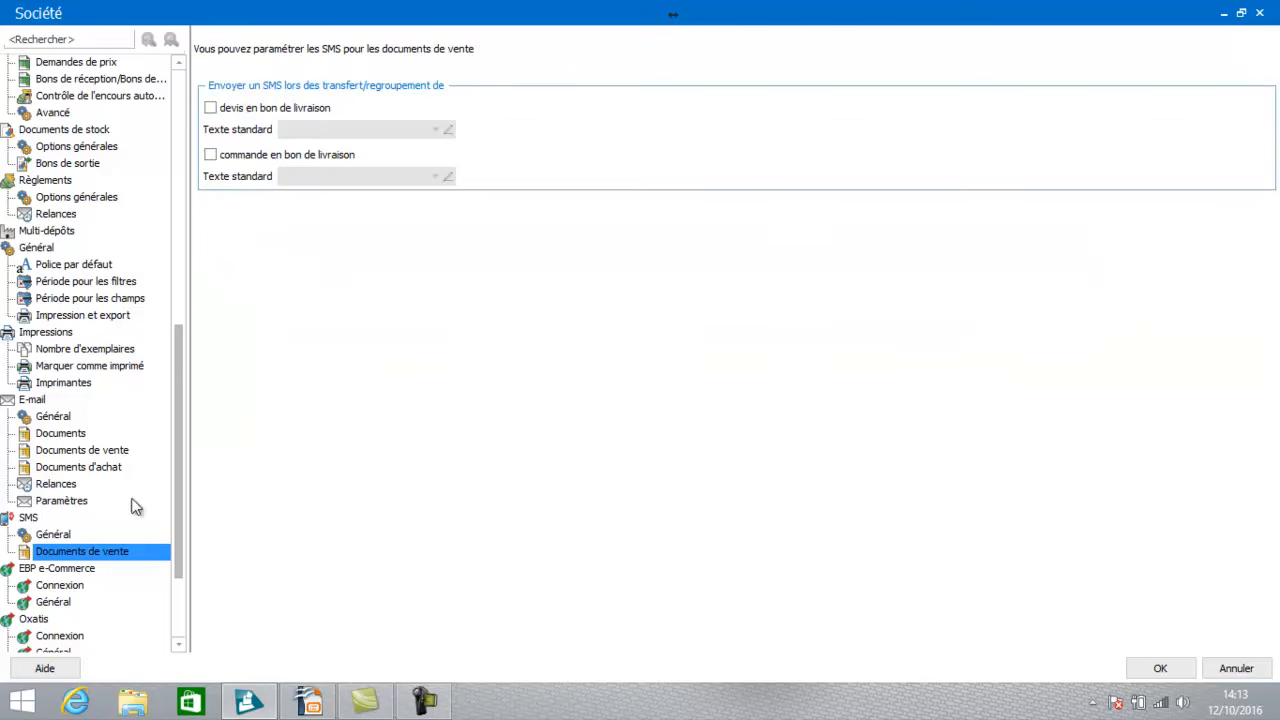
# Try enabling the SMS for devis en bon de livraison, check the available standard texts, and disable the option again.
pyautogui.click(329, 131)
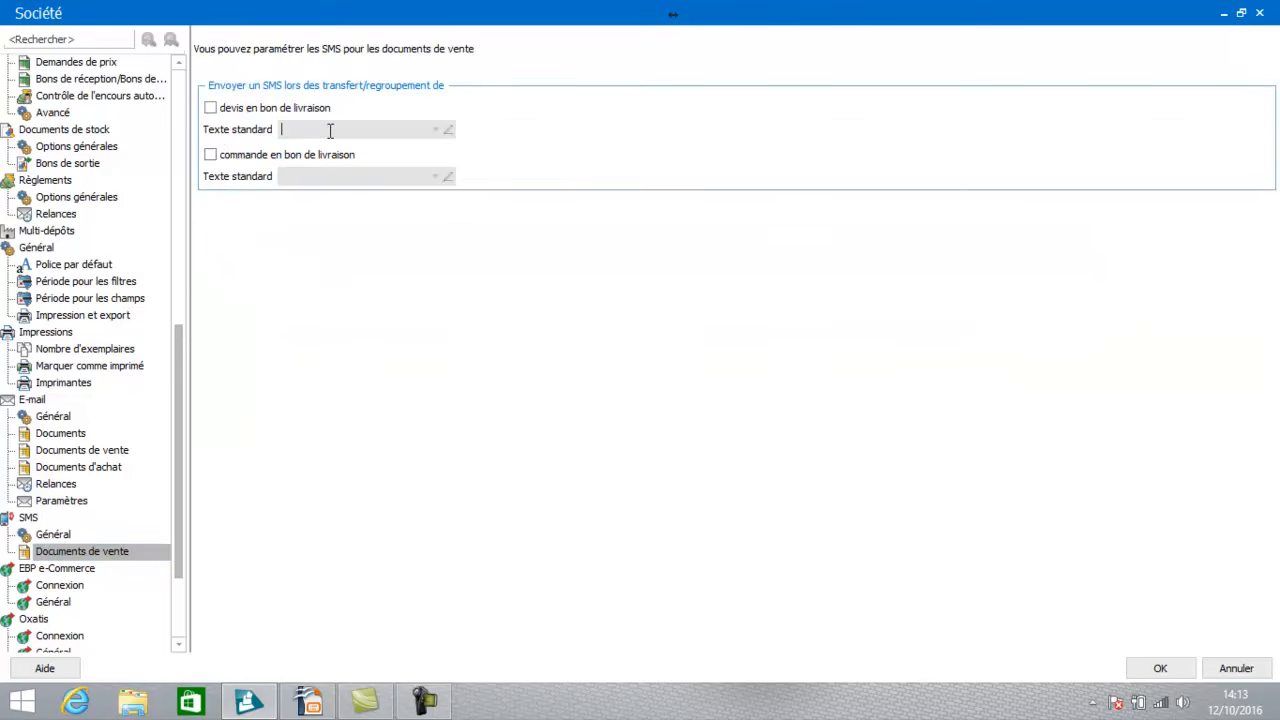
pyautogui.click(243, 112)
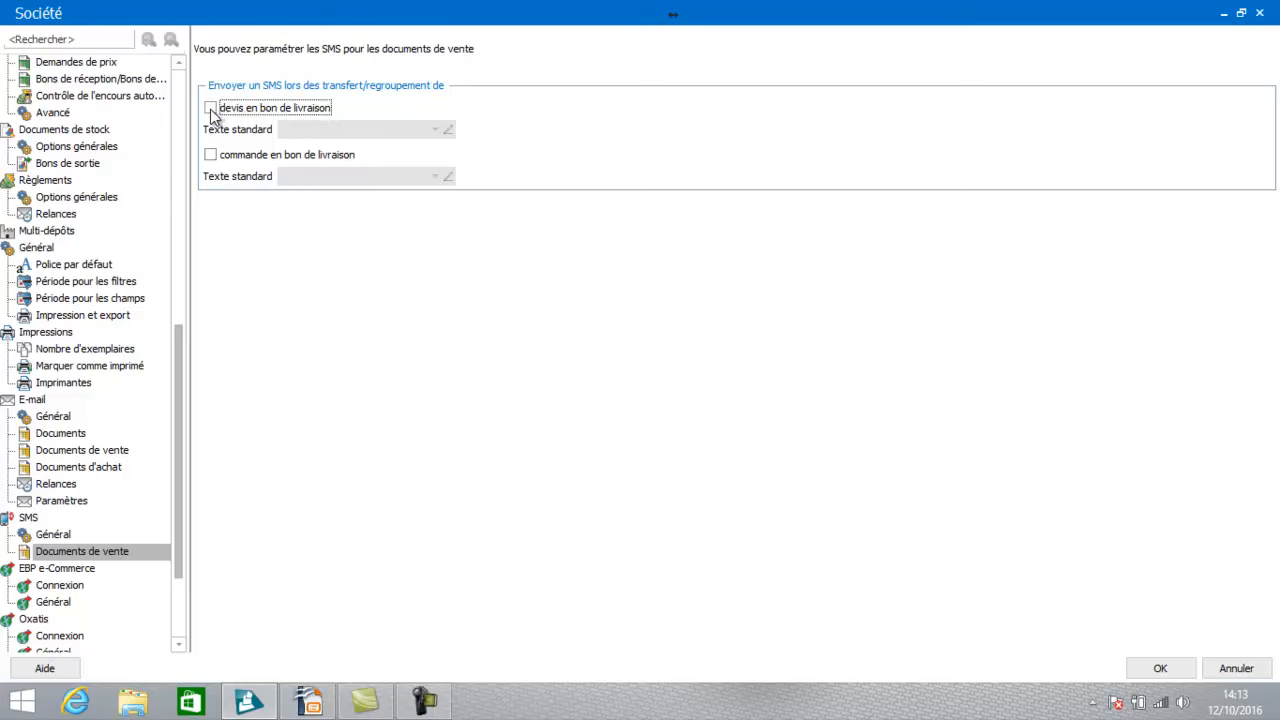
pyautogui.click(211, 110)
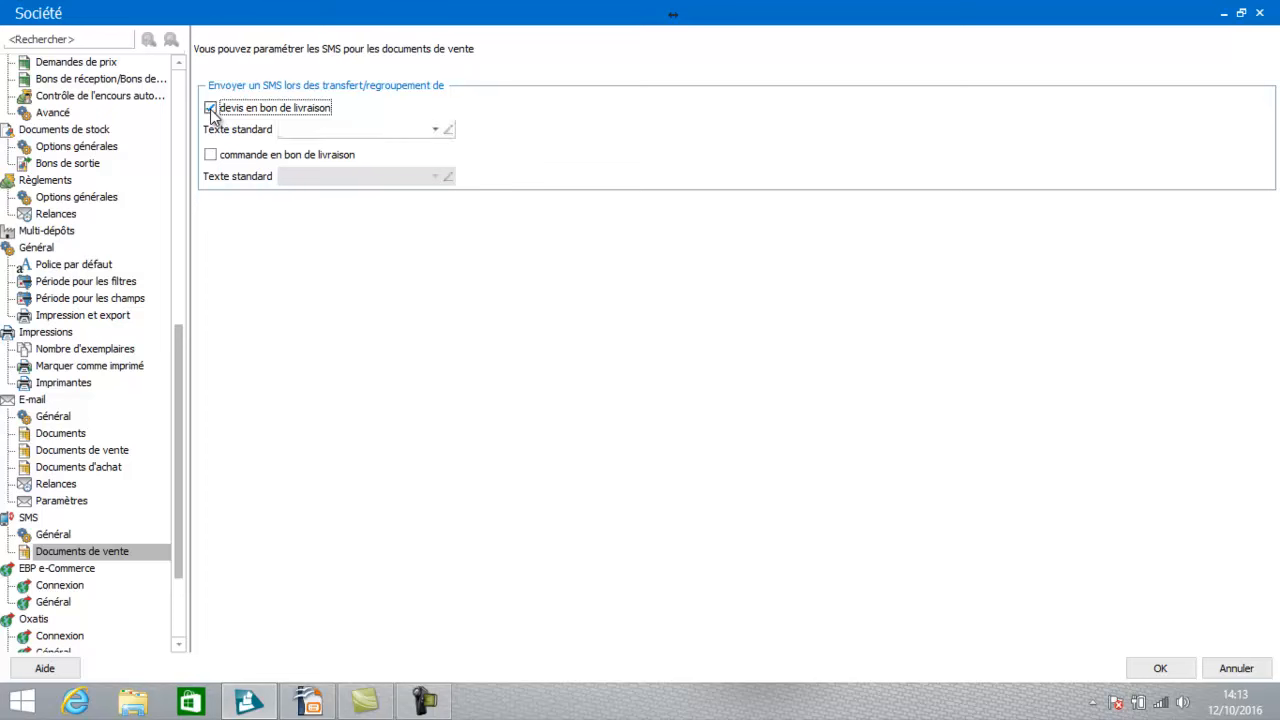
pyautogui.click(436, 131)
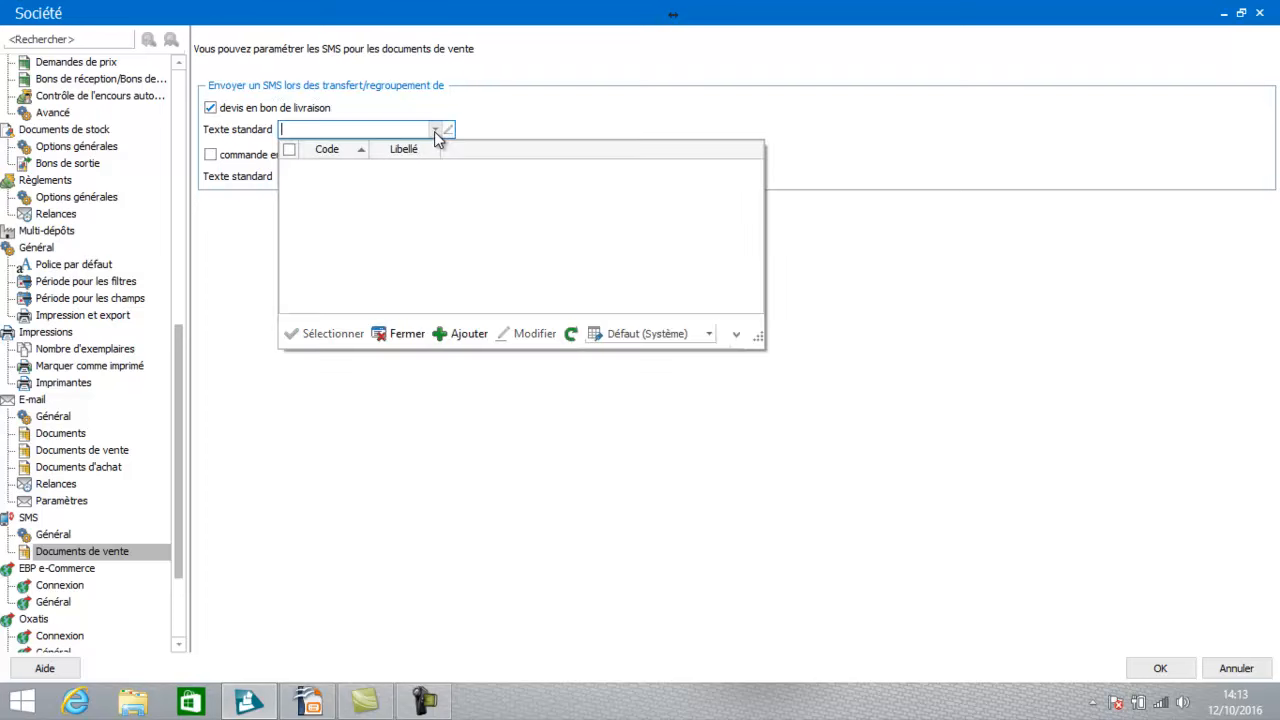
pyautogui.click(403, 333)
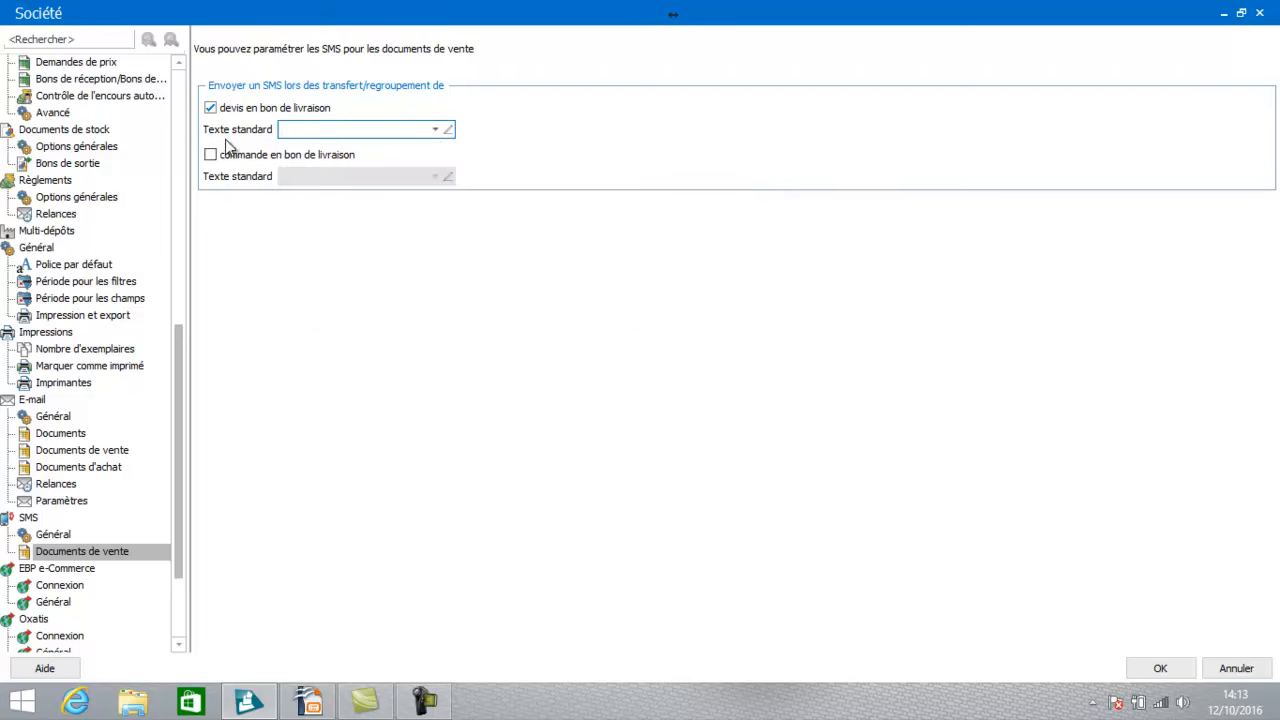
pyautogui.click(210, 107)
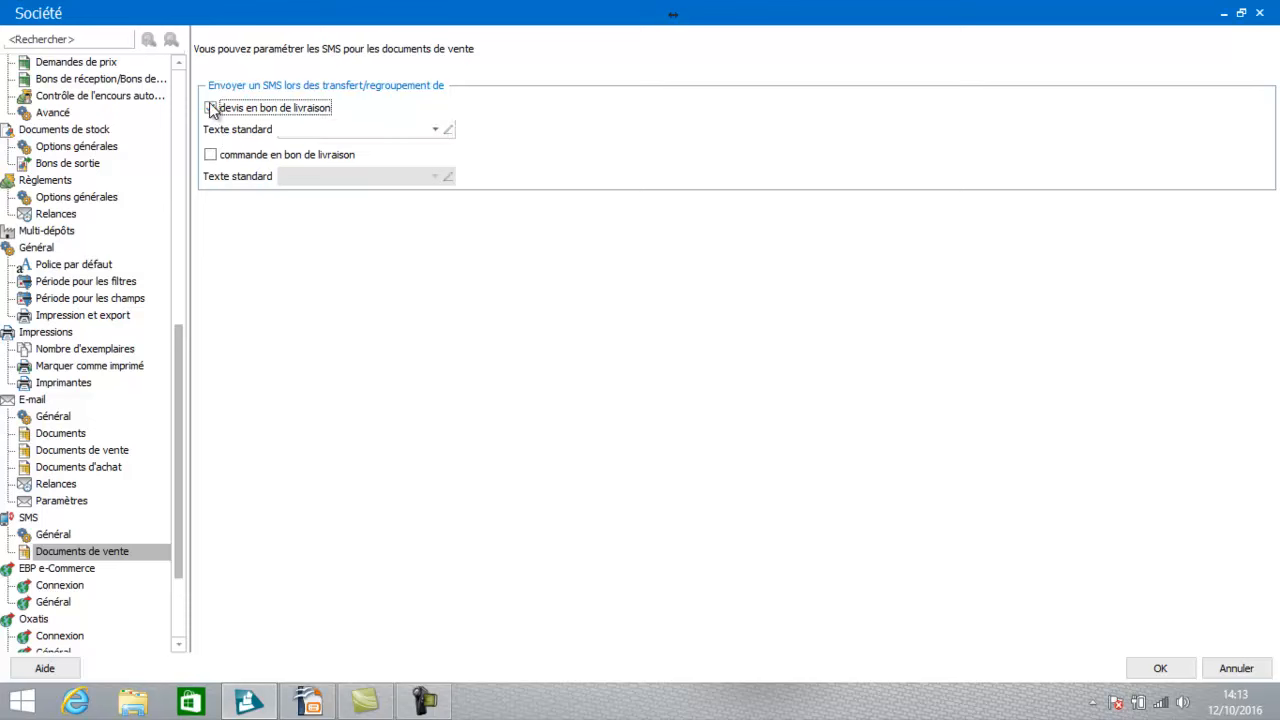
pyautogui.click(210, 105)
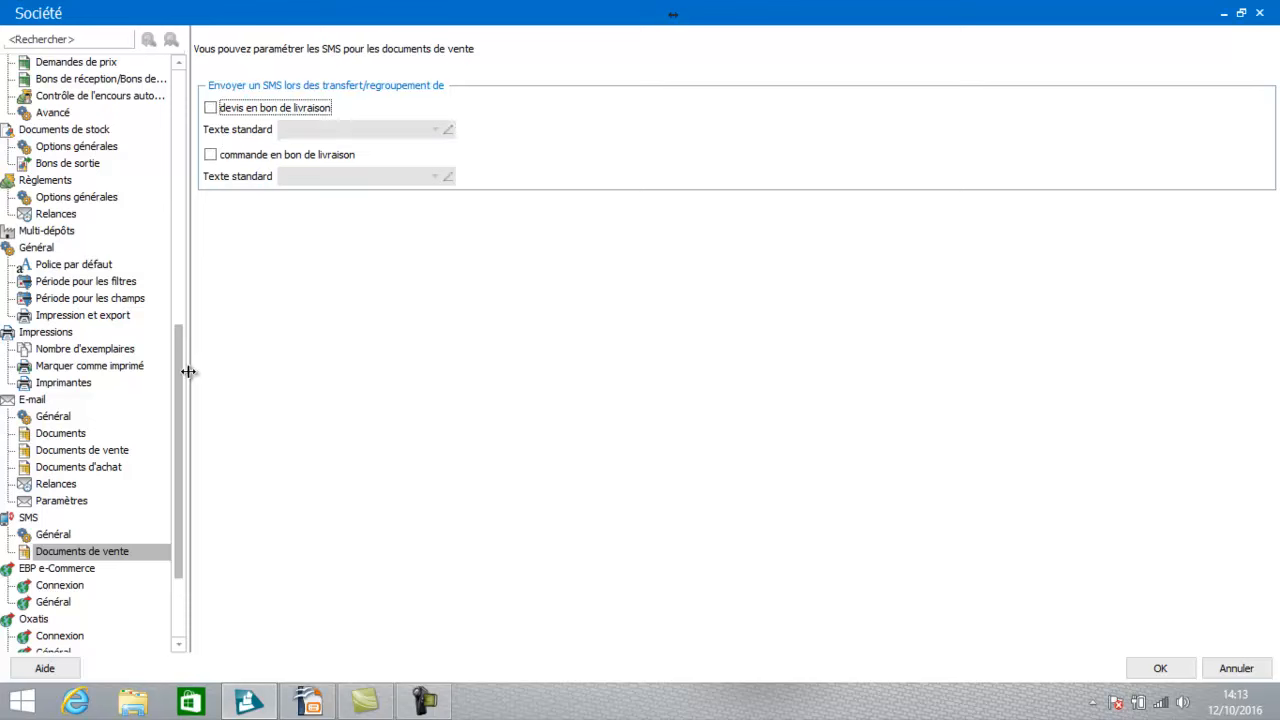
# View the remaining company settings categories, down to Cloud and Synchronisation.
pyautogui.moveTo(175, 373); pyautogui.dragTo(175, 456)
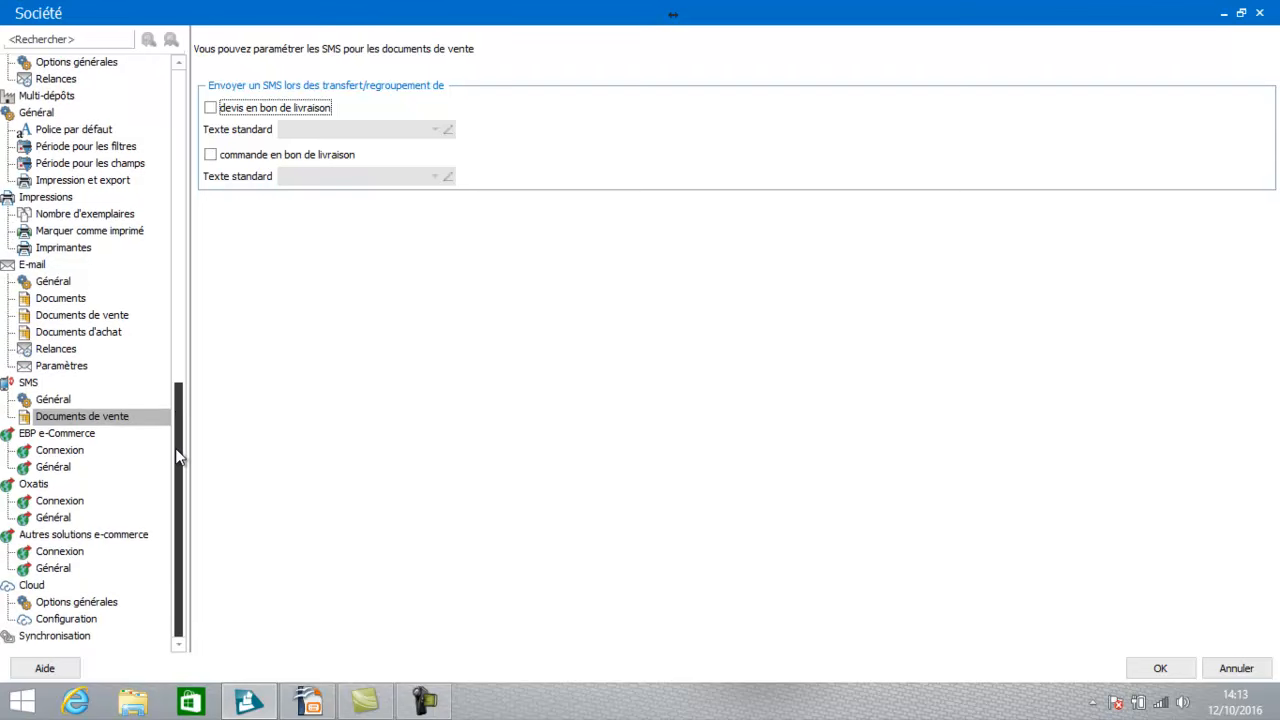